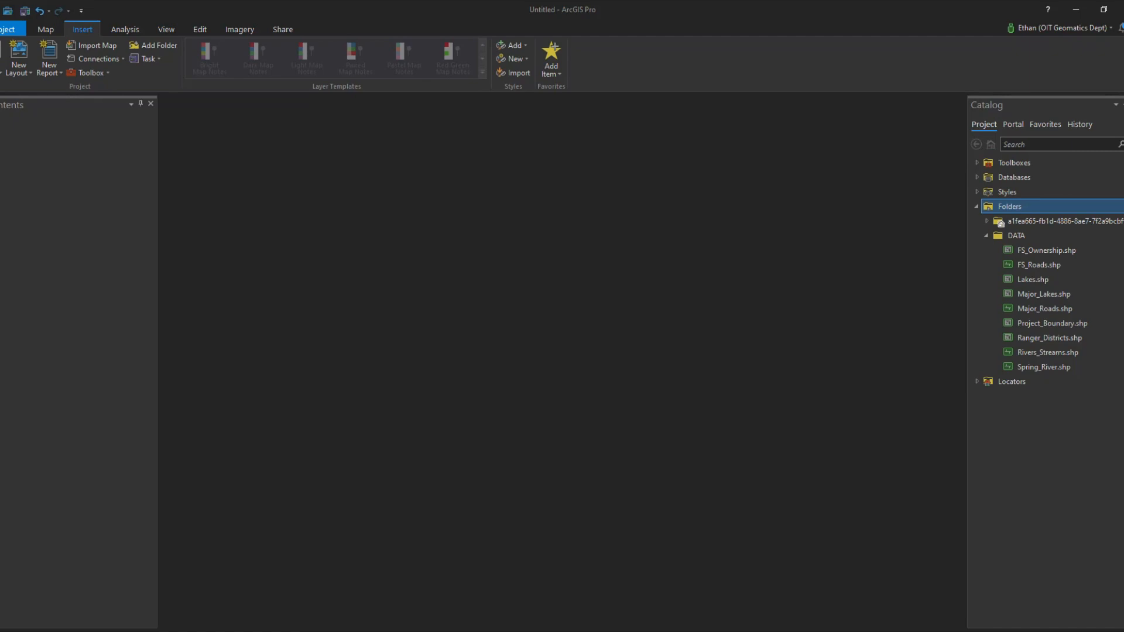
Add the FS_Ownership.shp shapefile from the DATA folder to a new map.
mouse_move(1050, 270)
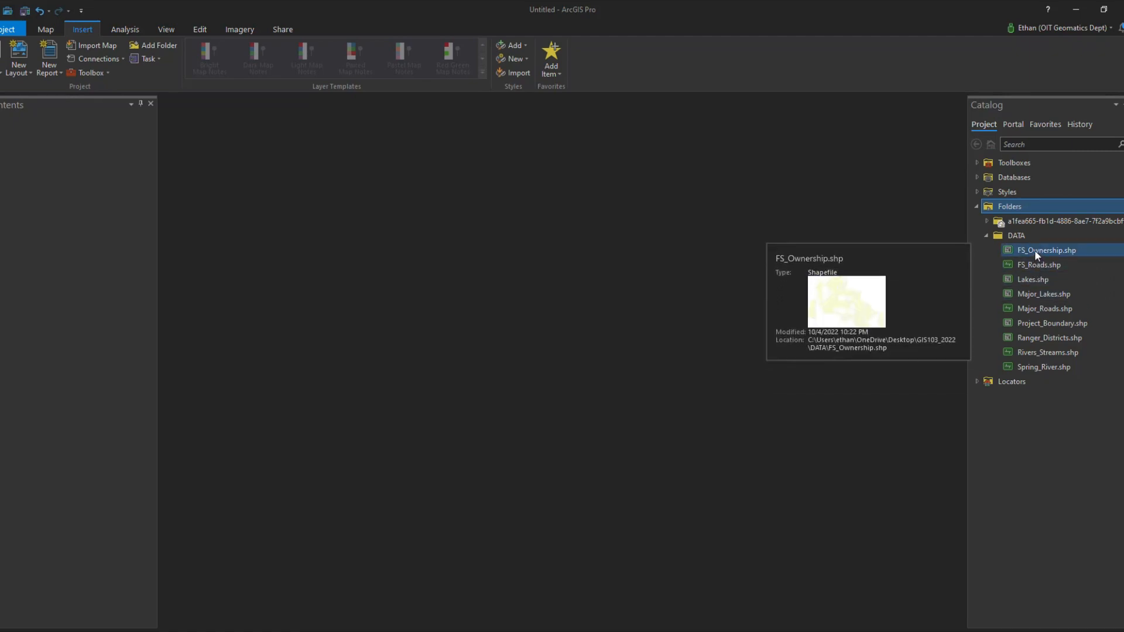
click(1034, 250)
right_click(1034, 251)
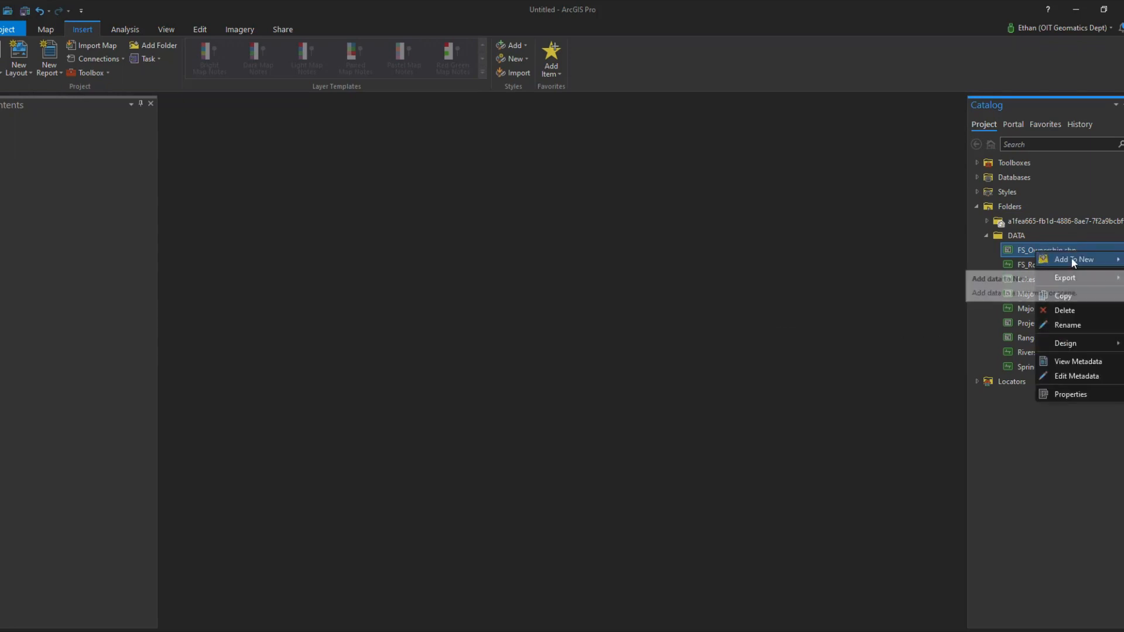
mouse_move(1067, 258)
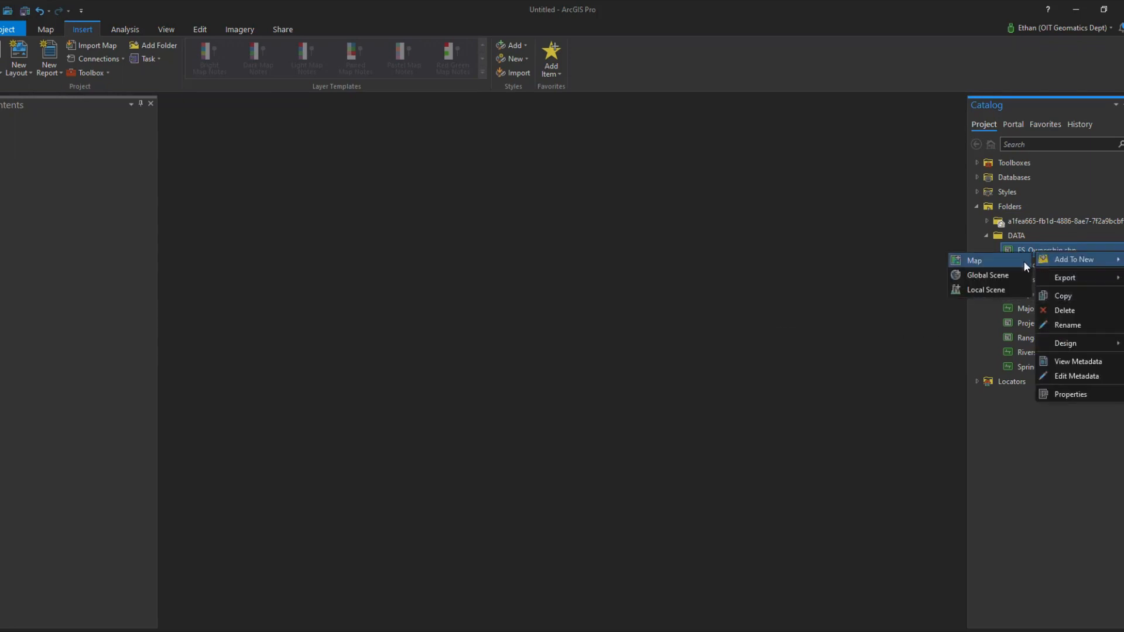
click(985, 258)
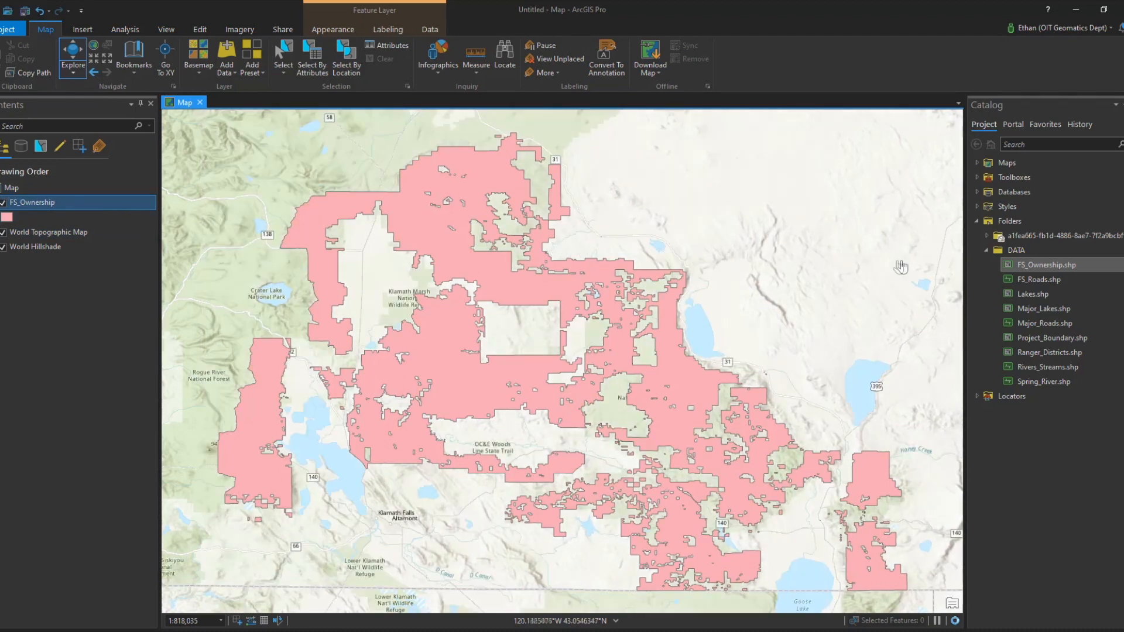
Add the Project_Boundary.shp and FS_Roads.shp shapefiles from the DATA folder to the current map.
click(1045, 294)
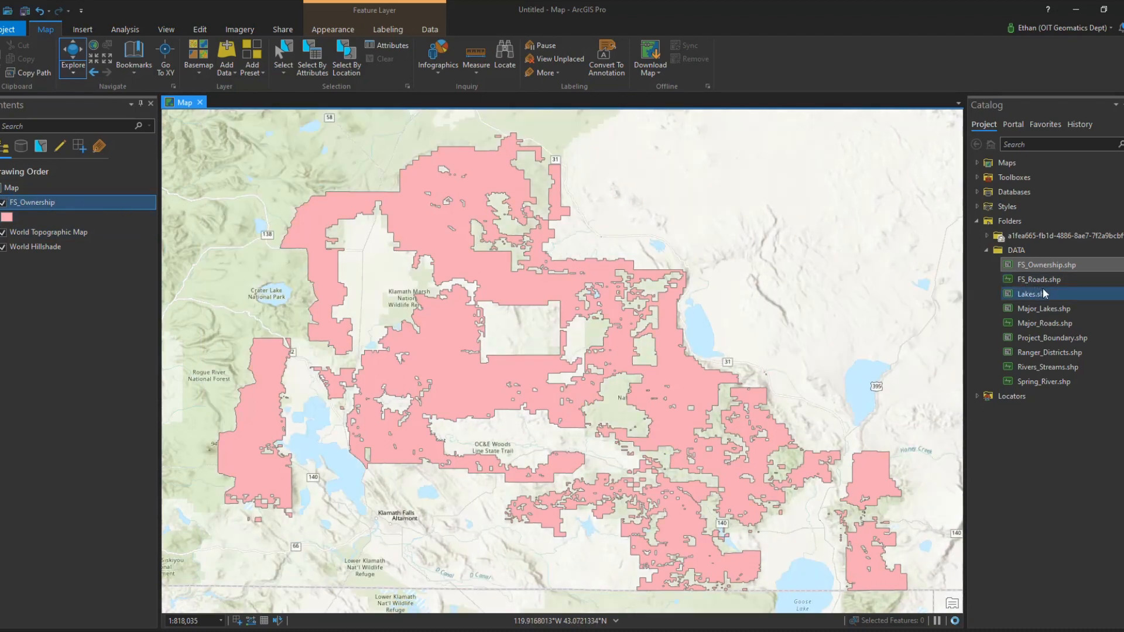
right_click(1030, 340)
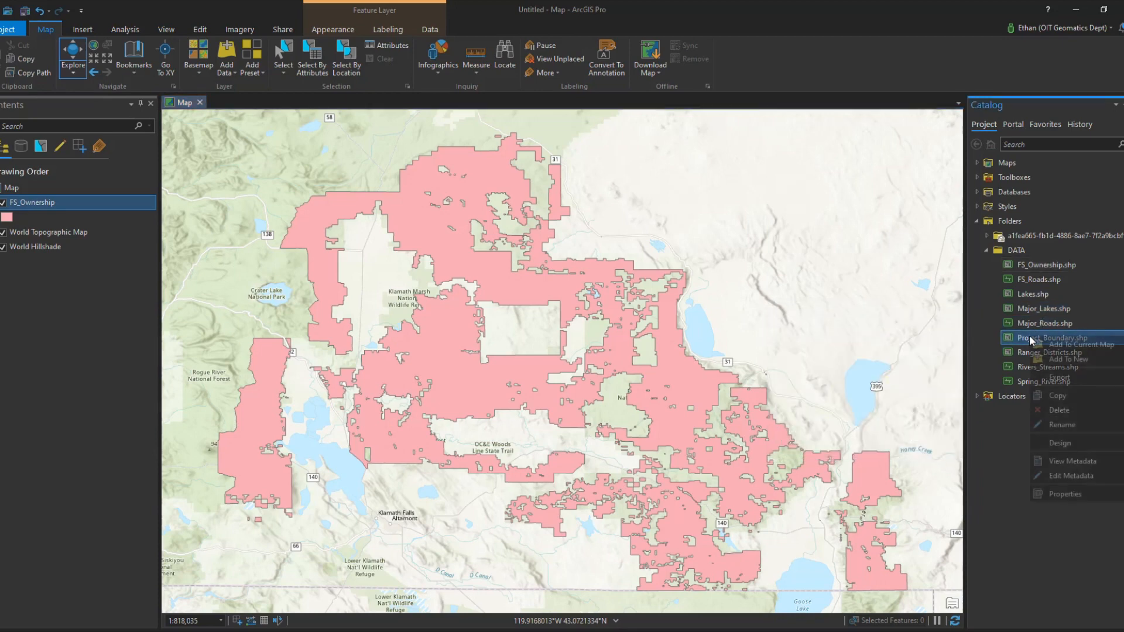
click(1072, 344)
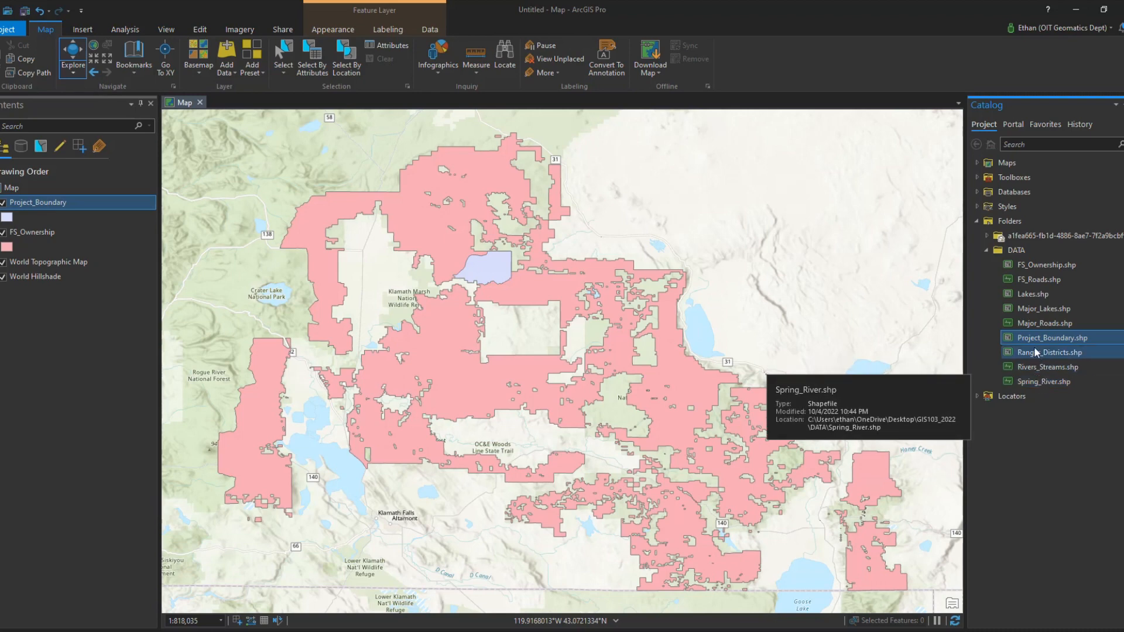
right_click(1045, 280)
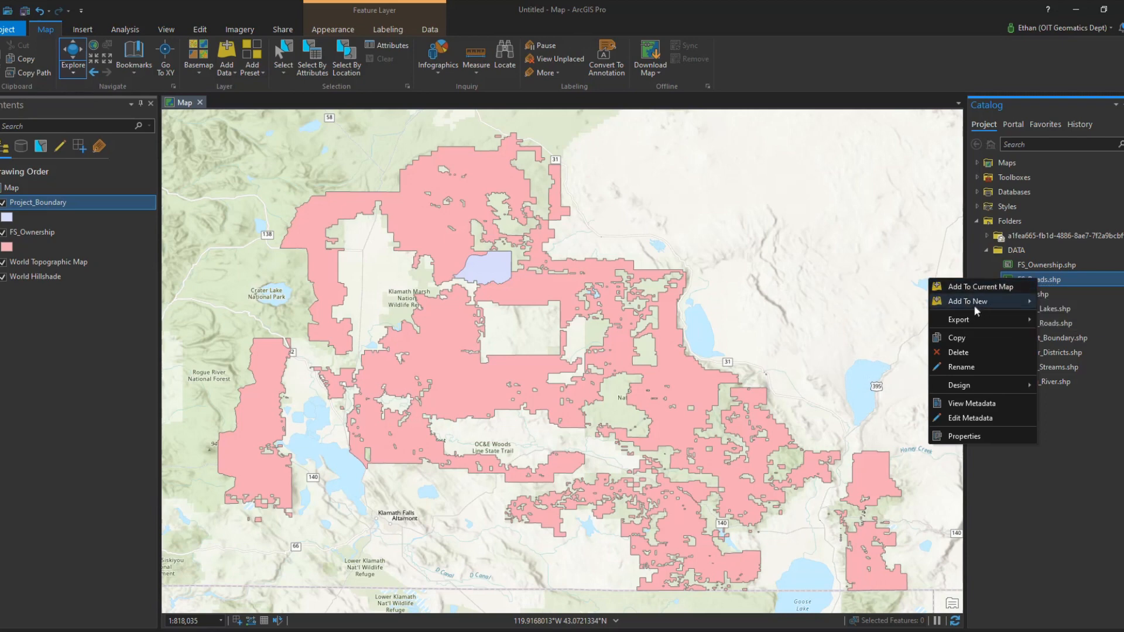
click(984, 286)
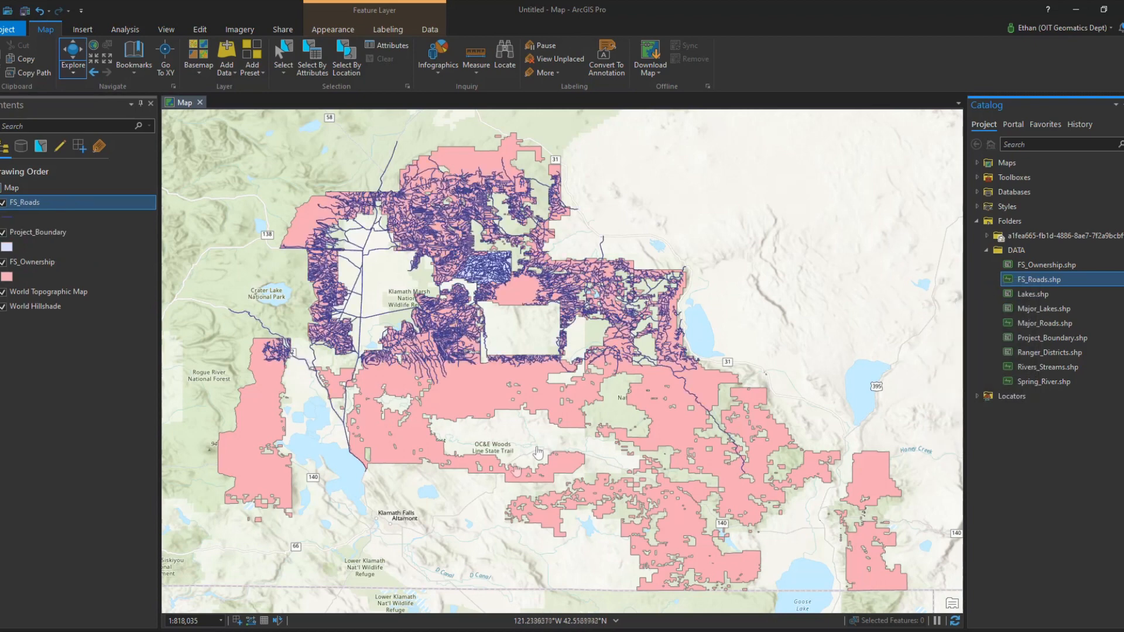
Create a definition query on the FS_Roads layer where OPER_MAINT is equal to 2 - HIGH CLEARANCE VEHICLES.
right_click(37, 230)
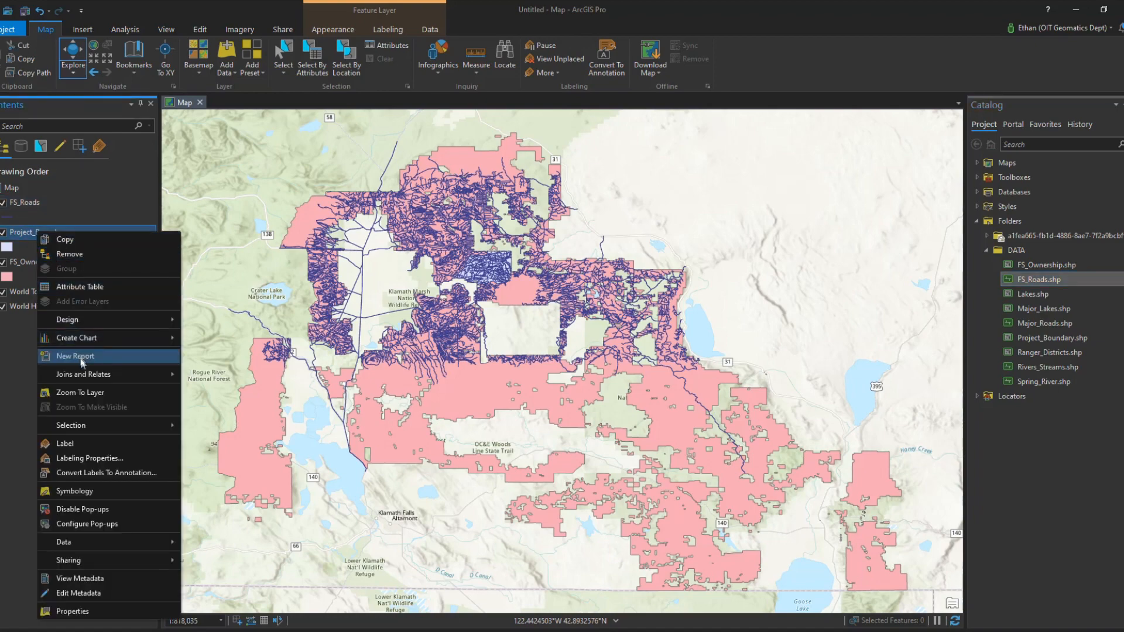
click(84, 393)
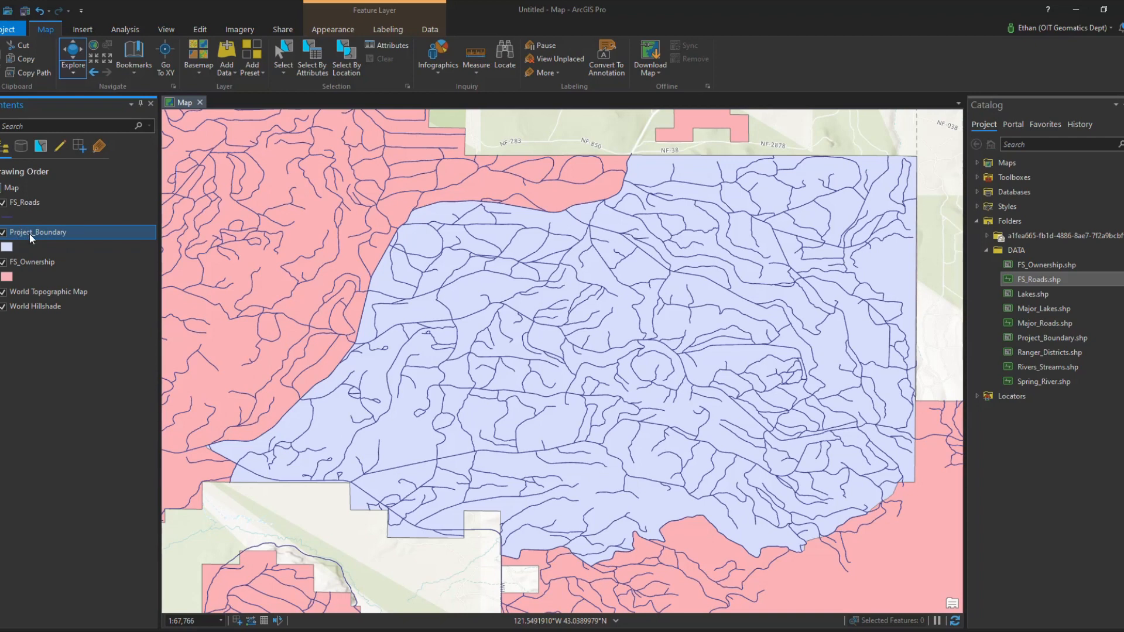
double_click(41, 201)
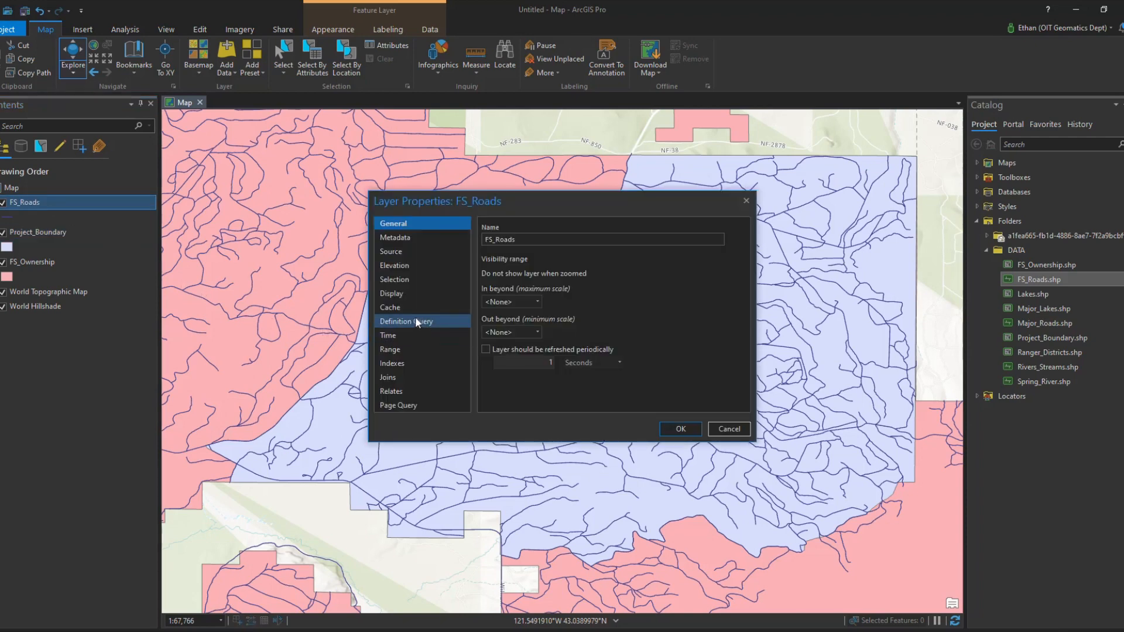
click(404, 322)
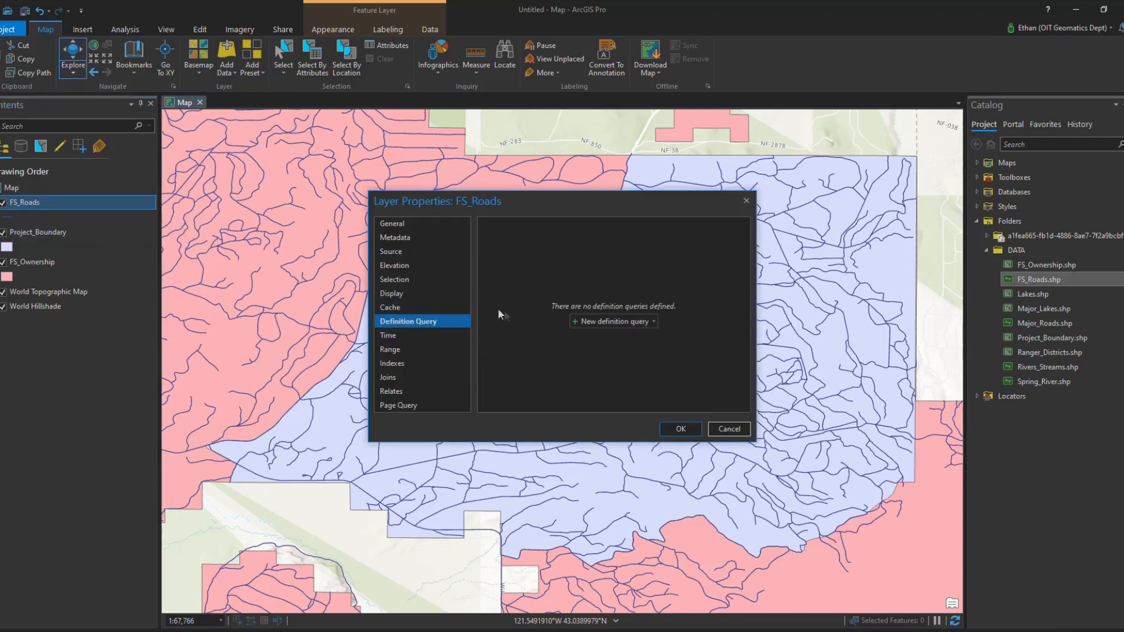
click(604, 325)
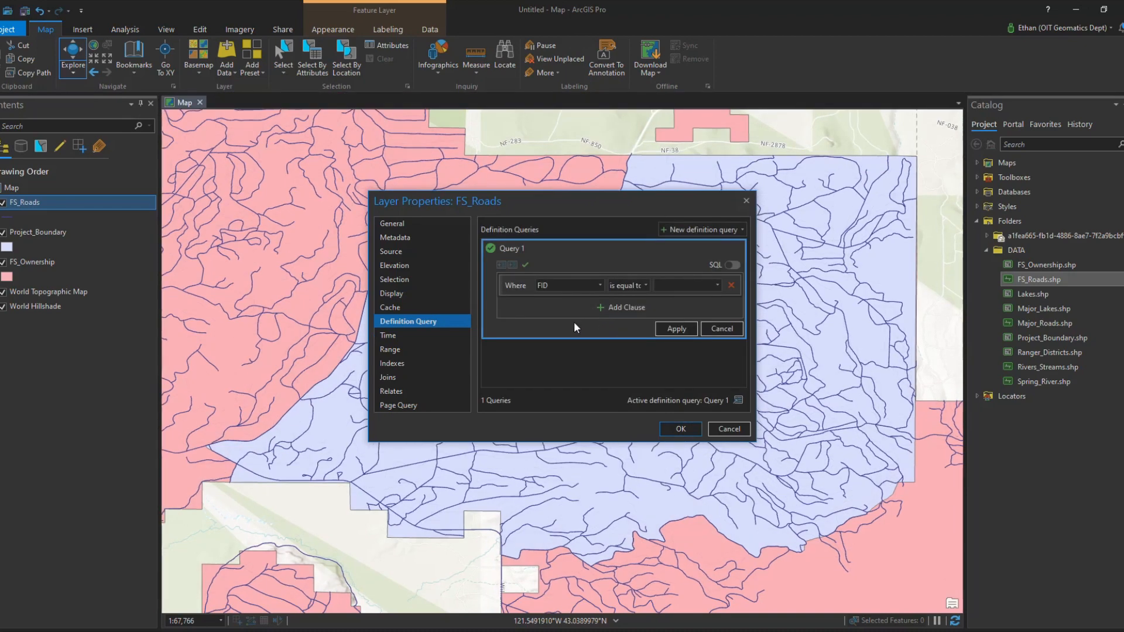
click(548, 287)
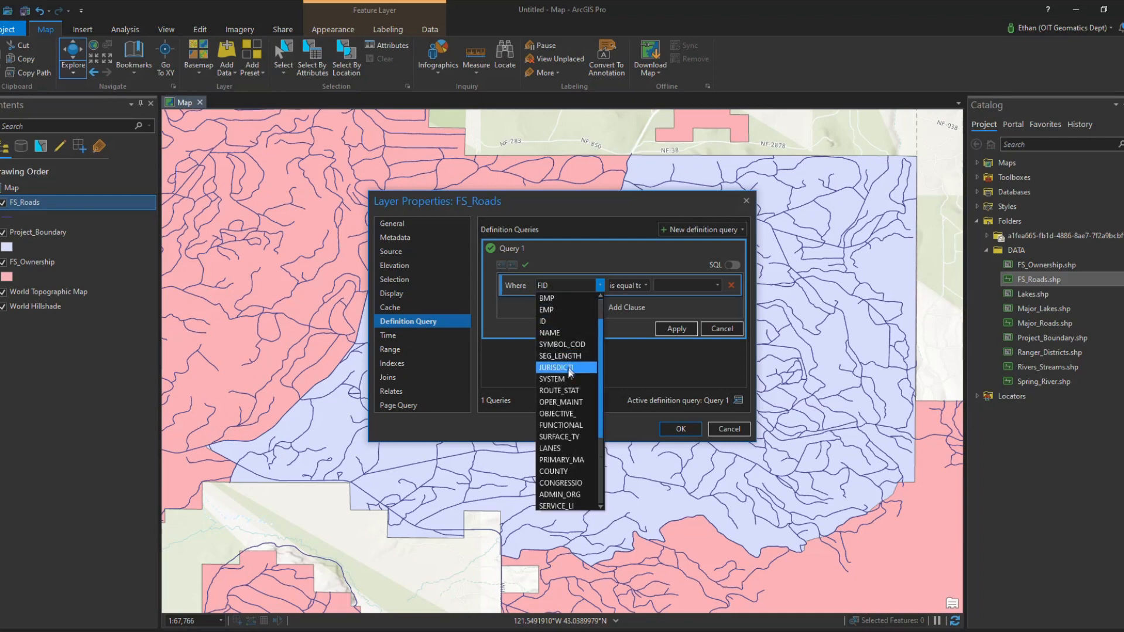
click(566, 403)
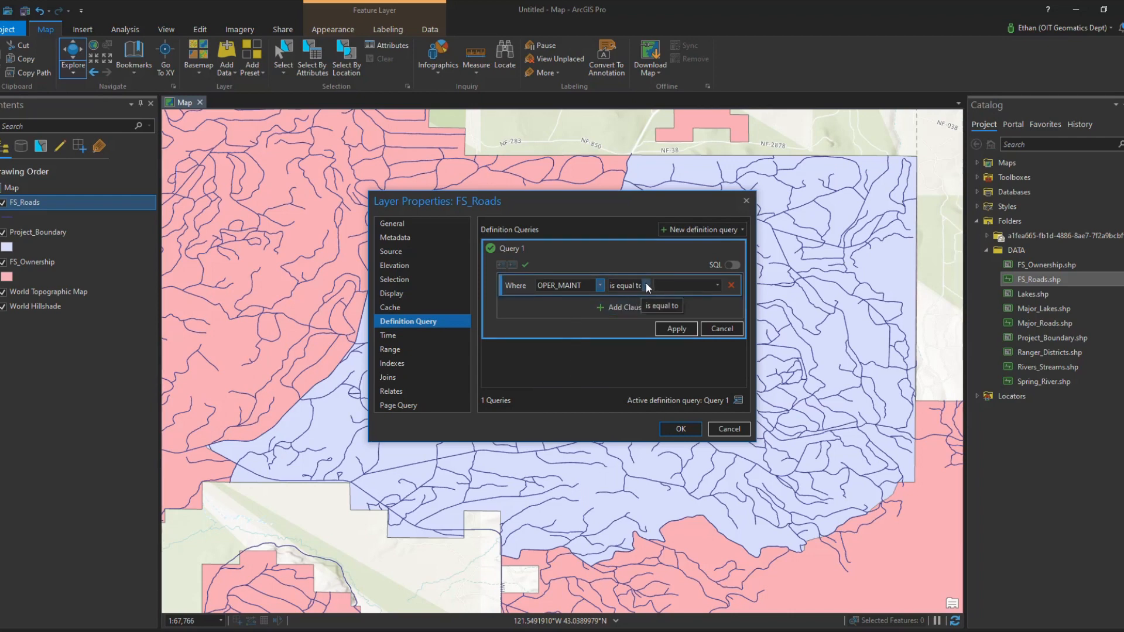
click(718, 286)
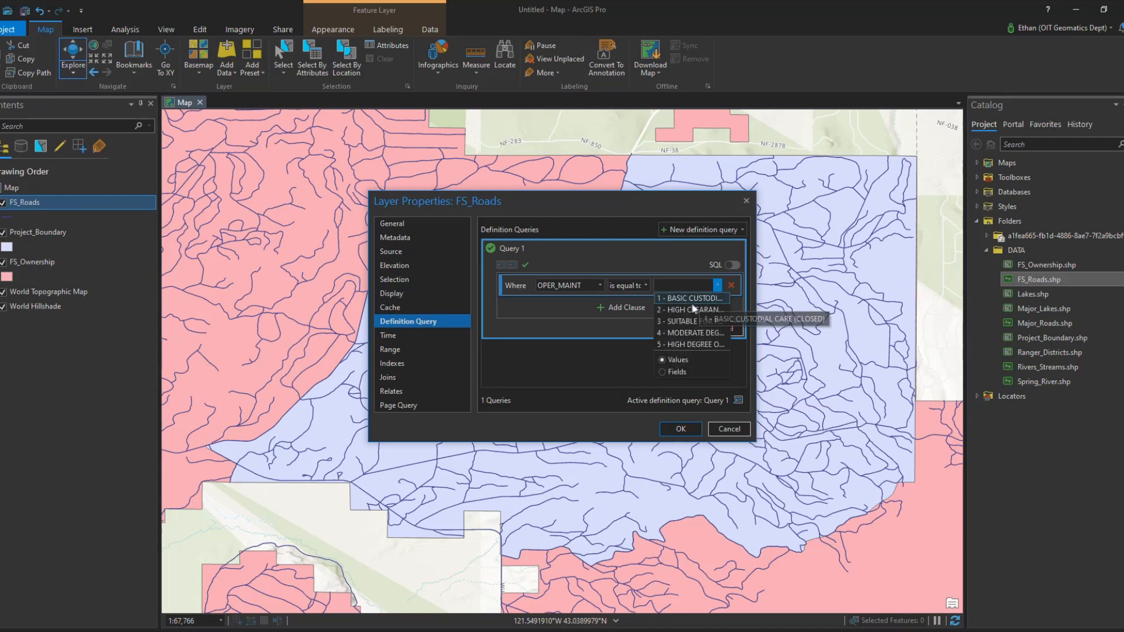
click(678, 311)
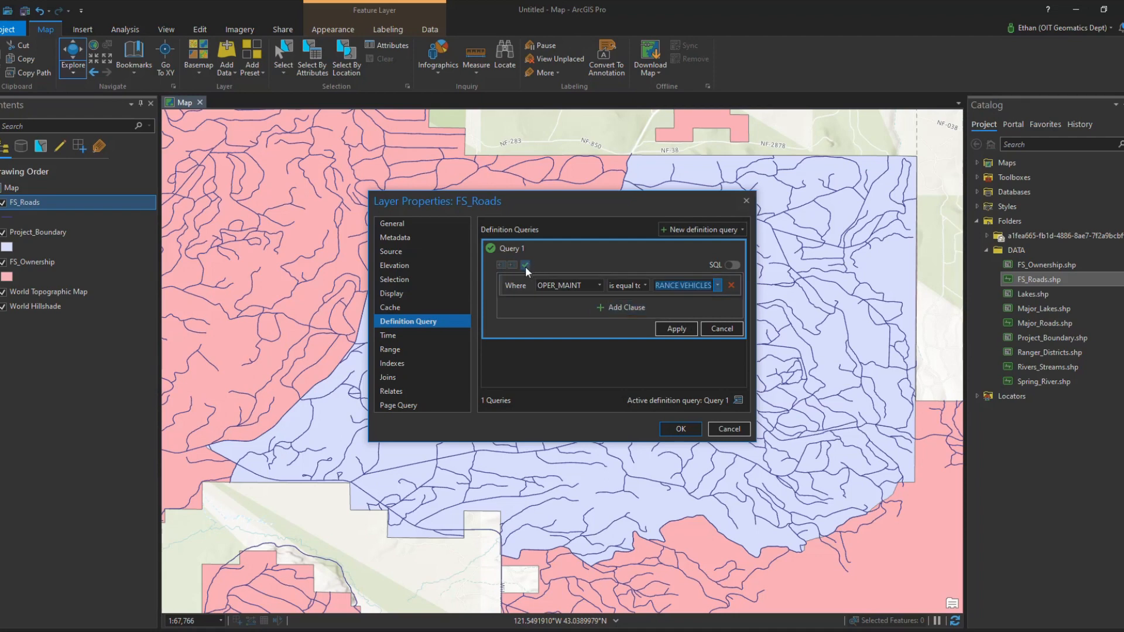
Add an Or clause for OPER_MAINT equal to 3 - SUITABLE FOR PASSENGER CARS and apply the definition query to FS_Roads.
click(612, 311)
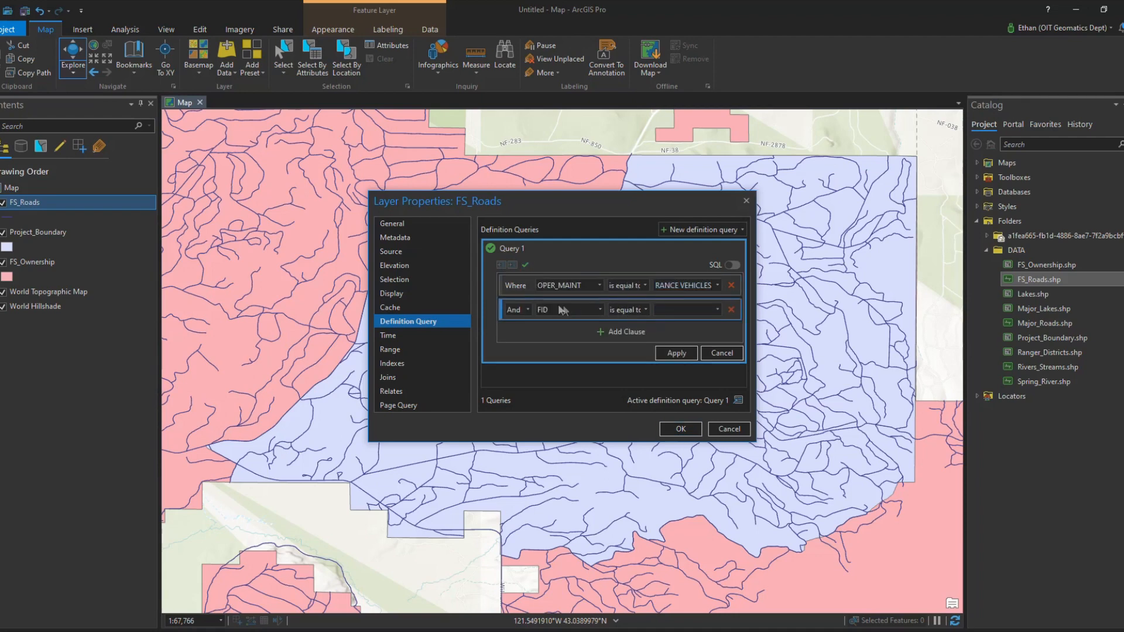
click(527, 311)
click(514, 333)
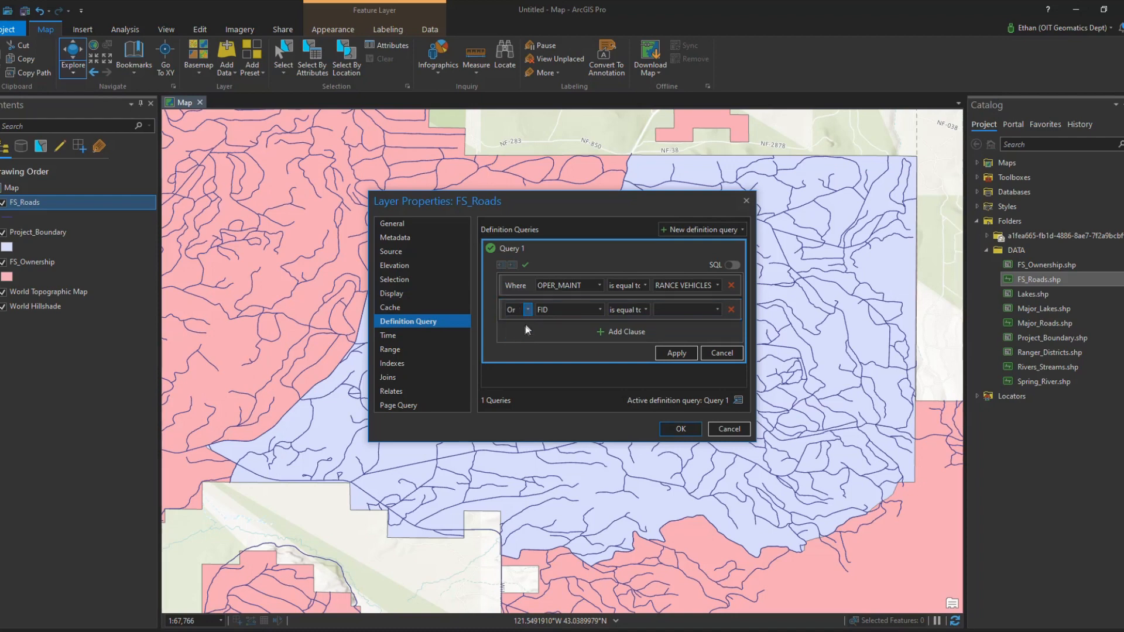
click(549, 313)
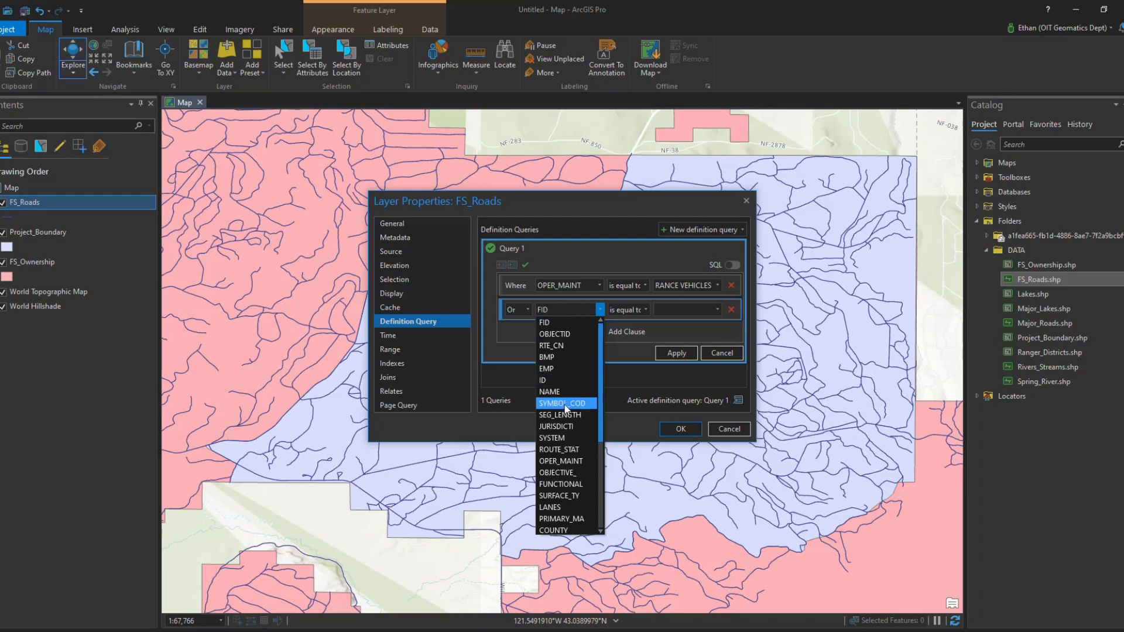
click(568, 461)
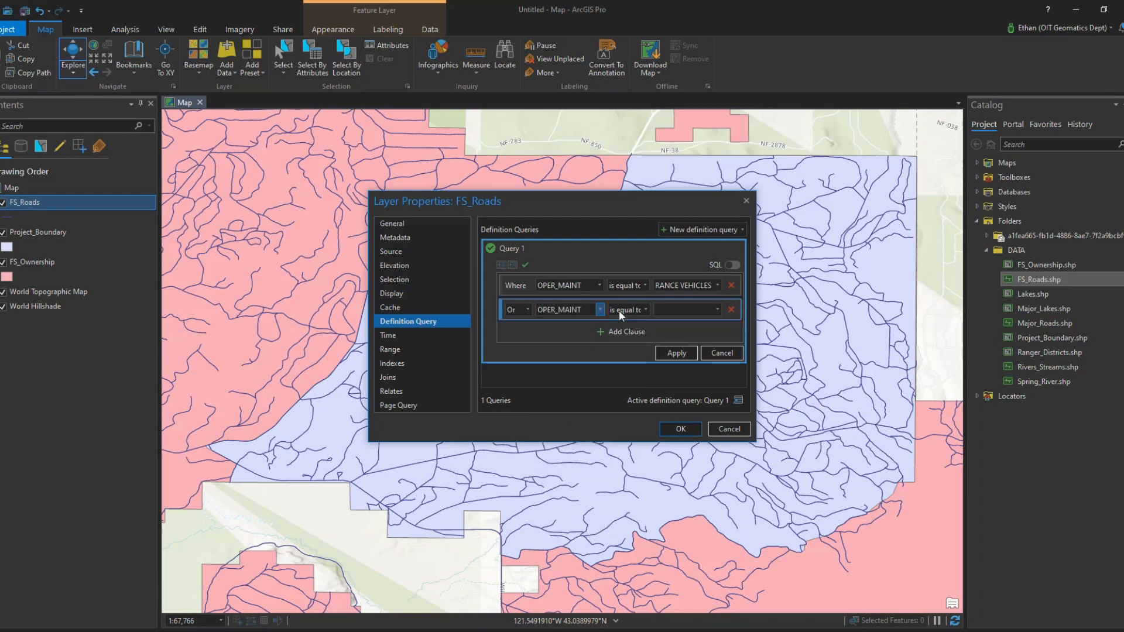
click(718, 310)
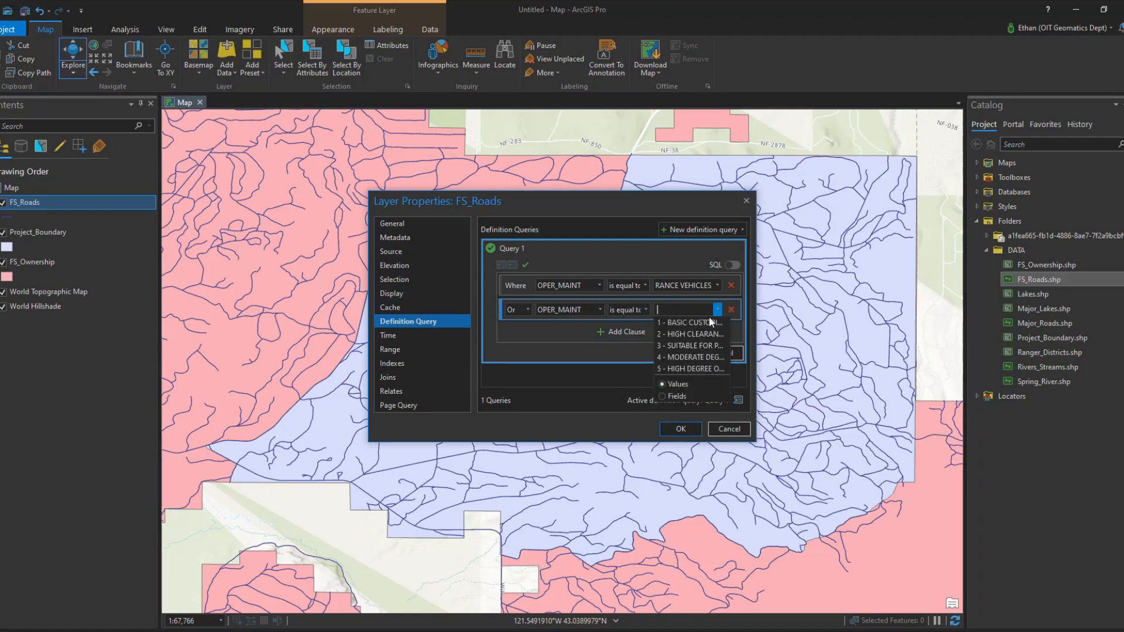
click(682, 346)
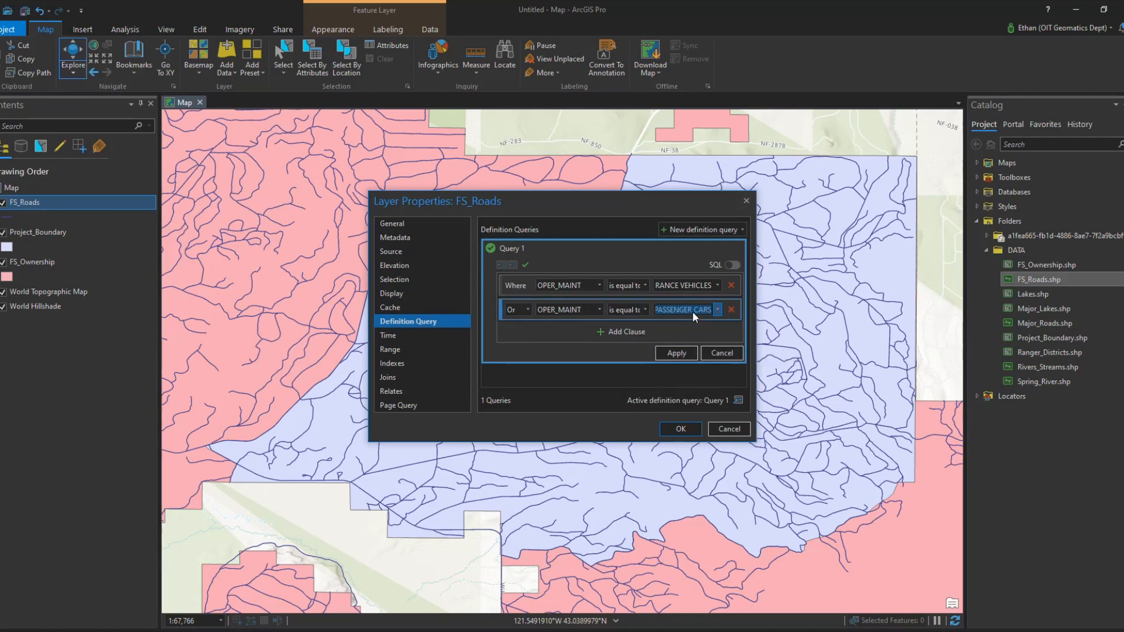
click(678, 353)
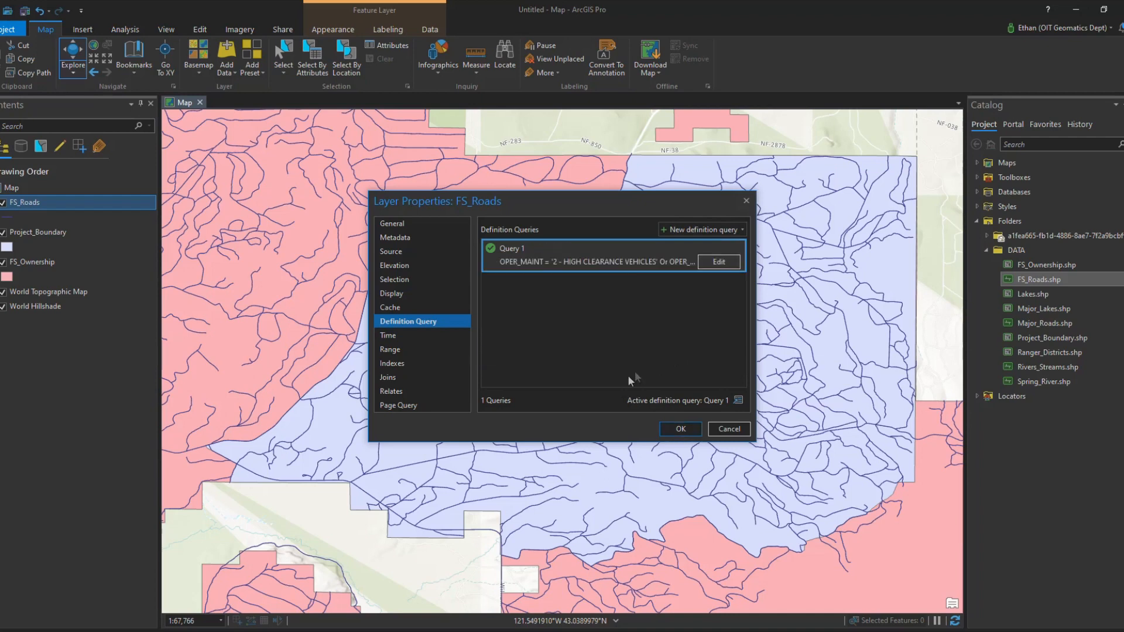
click(671, 431)
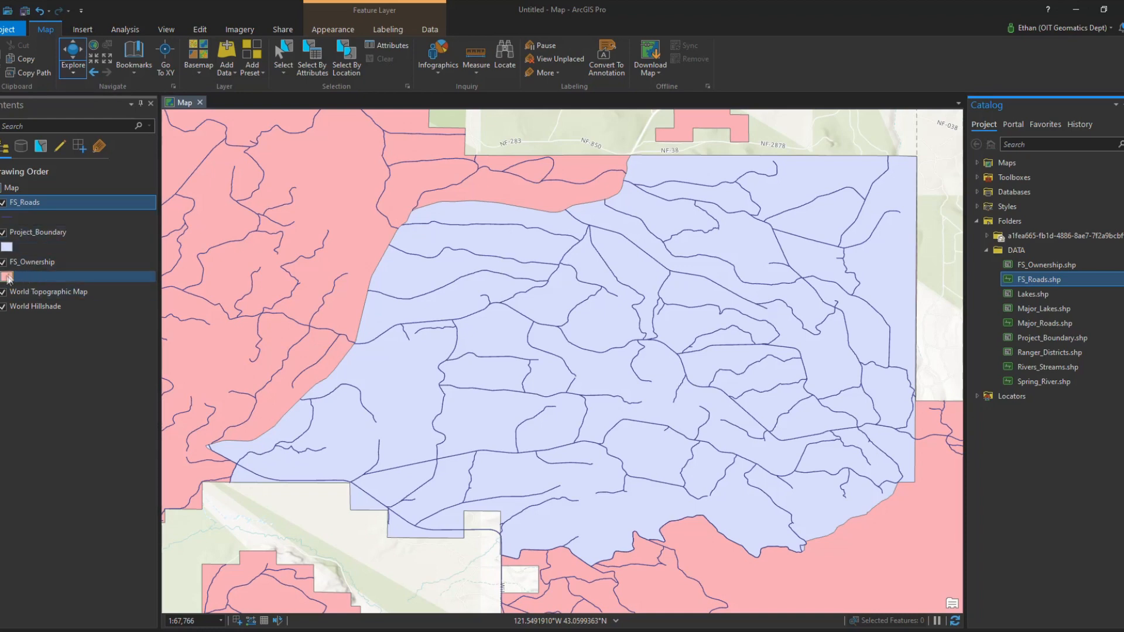
Change the fill color of the FS_Ownership polygon symbol to light aqua green and apply it.
click(8, 277)
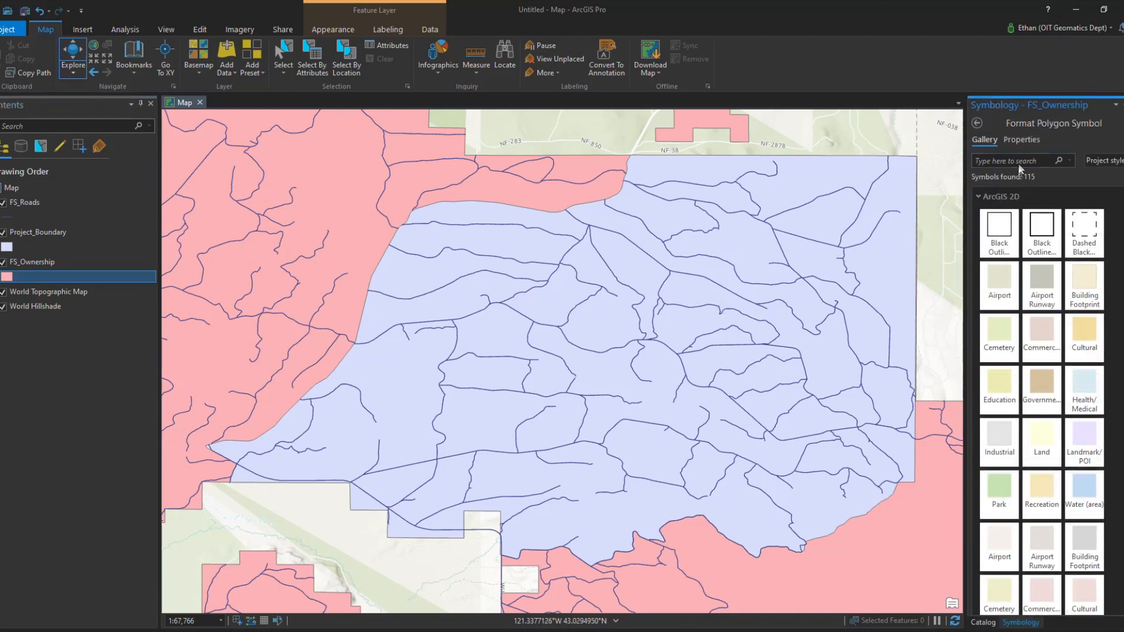
click(1031, 142)
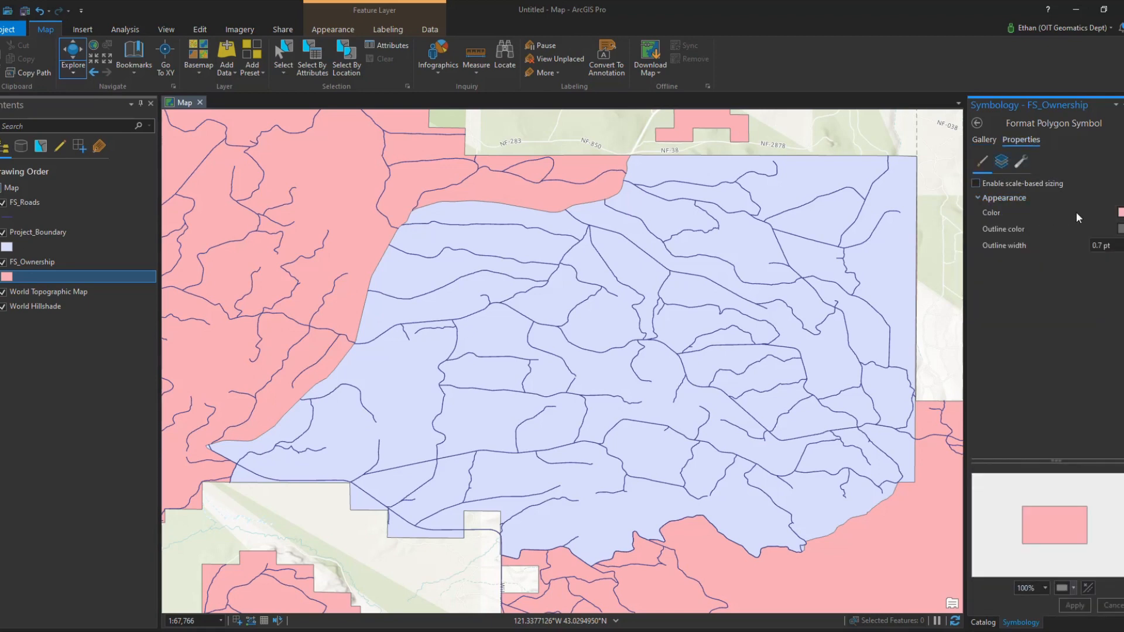
click(1121, 213)
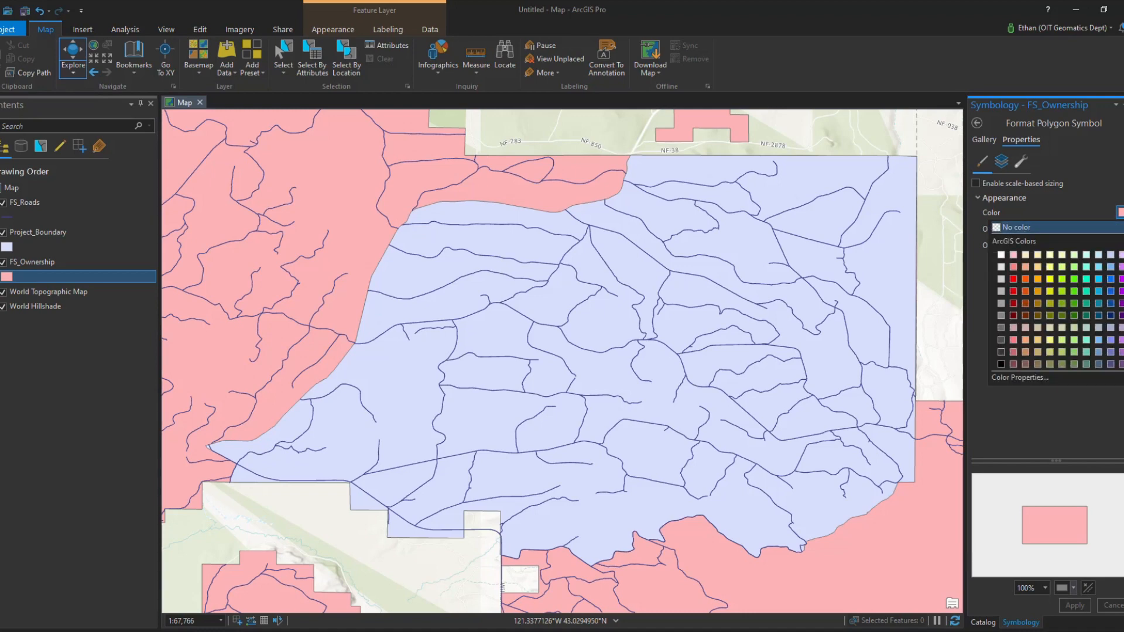
click(1087, 269)
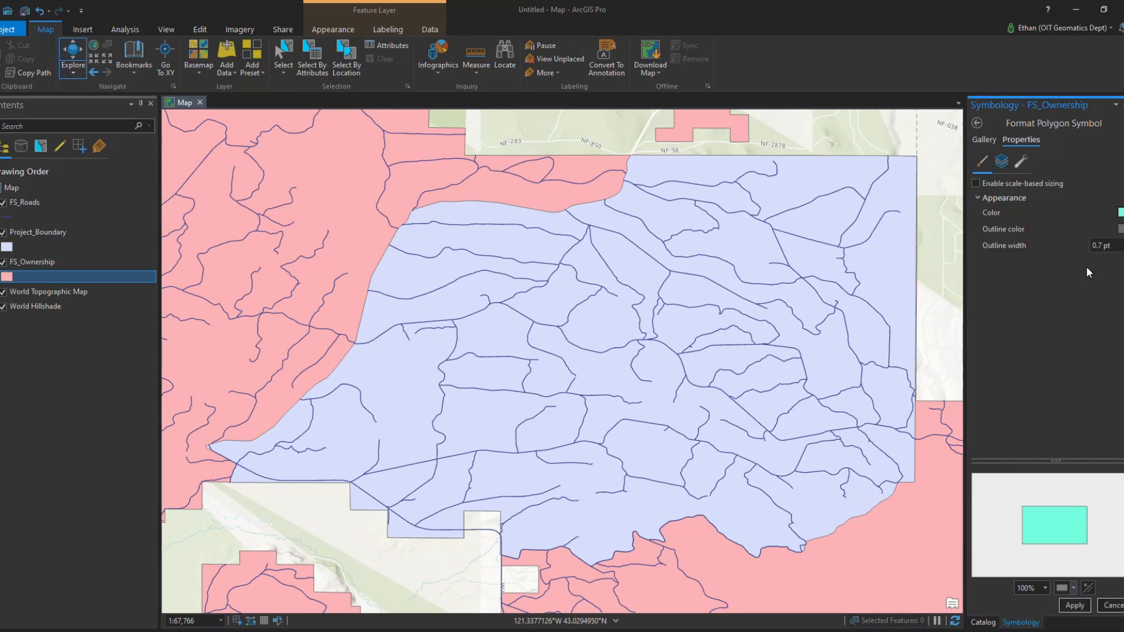
click(1074, 606)
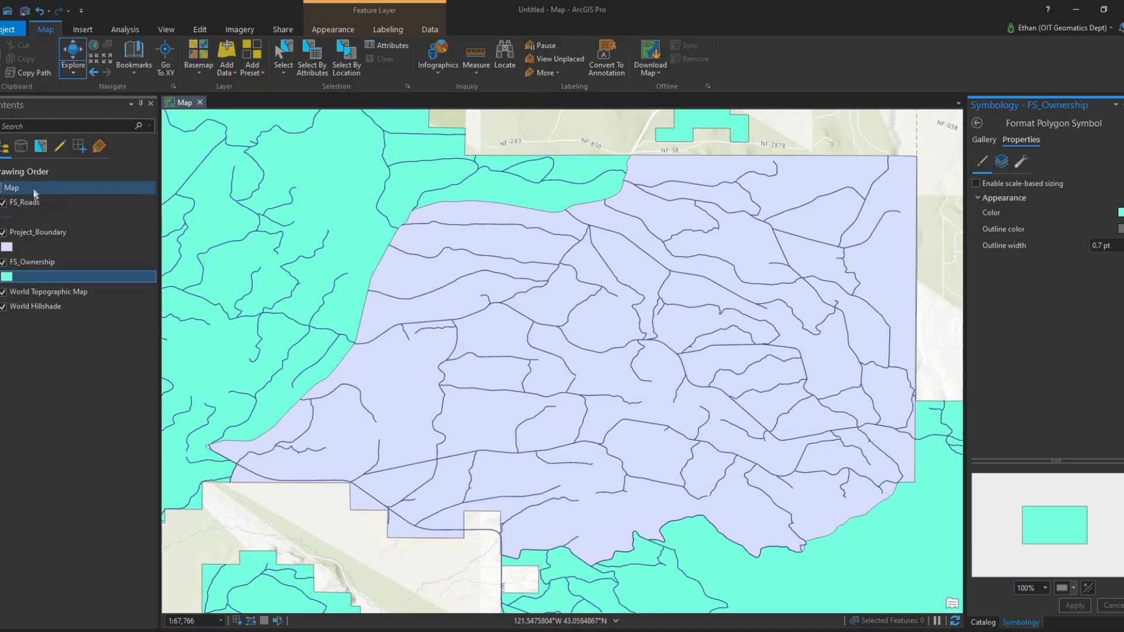
Change the fill color of the Project_Boundary polygon symbol to bright pink and apply it.
click(11, 247)
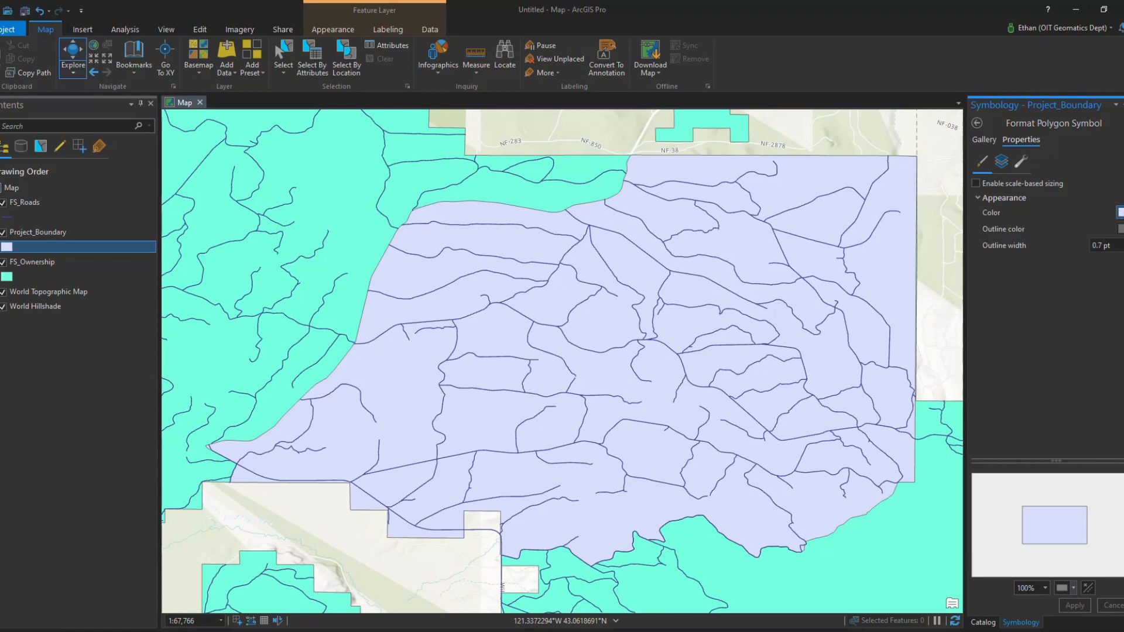
click(1120, 212)
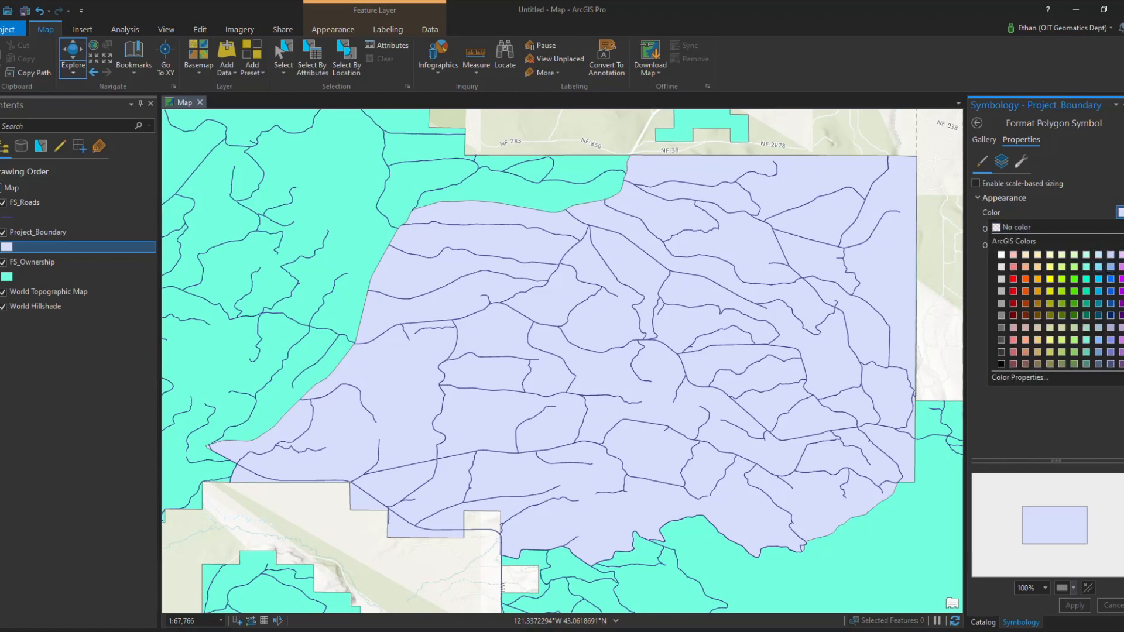
click(1123, 267)
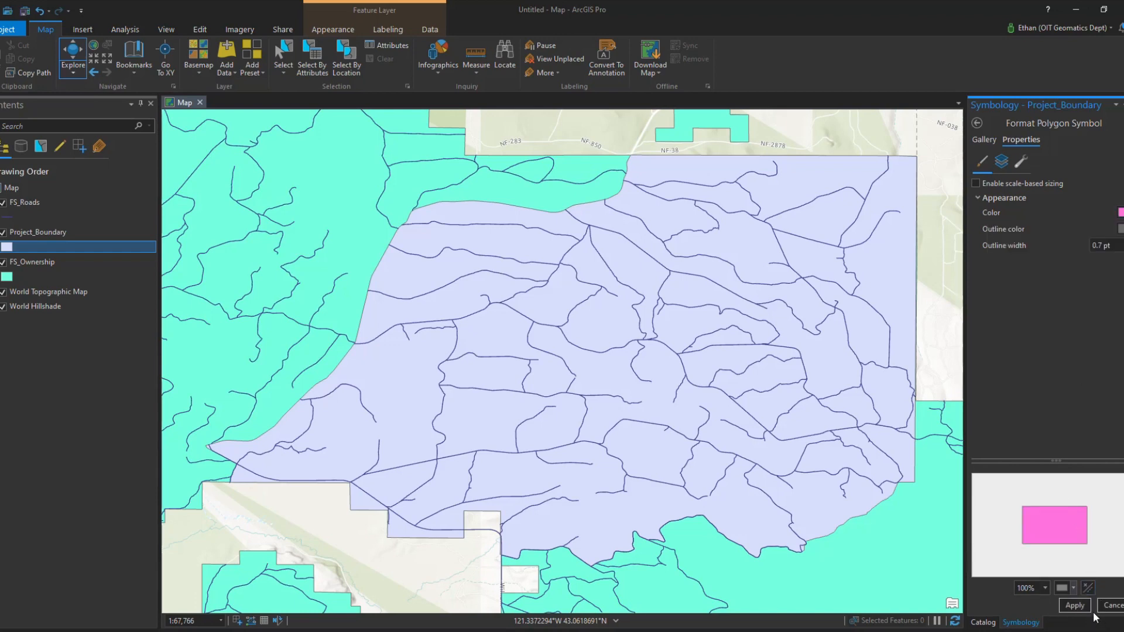
click(1076, 606)
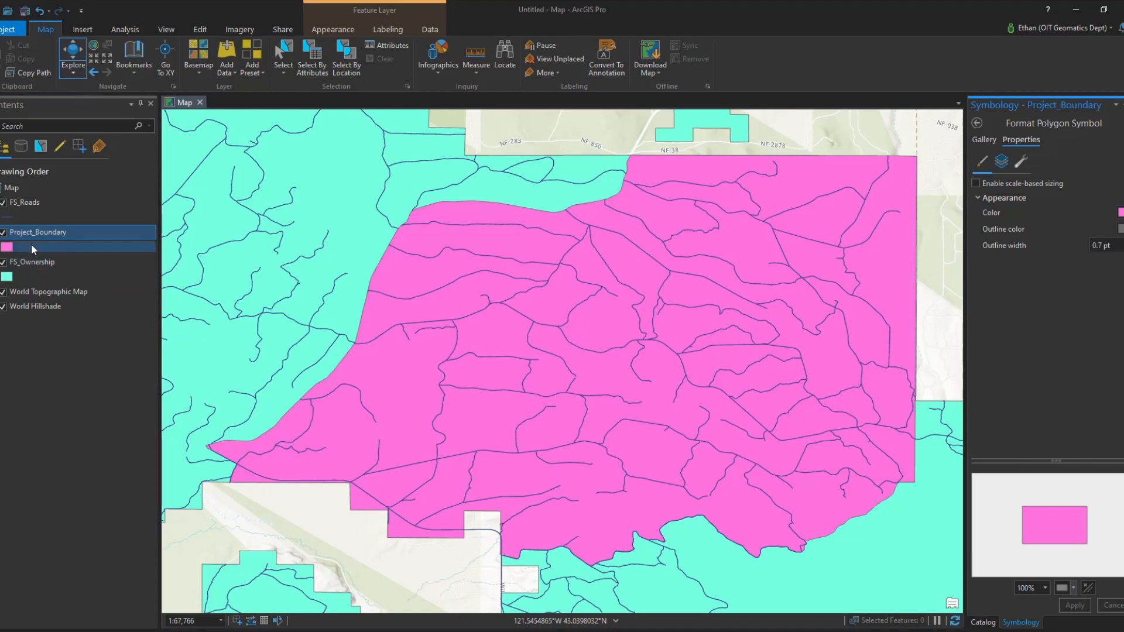
Symbolize the FS_Roads layer with unique values based on the OPER_MAINT field.
ctrl+click(29, 202)
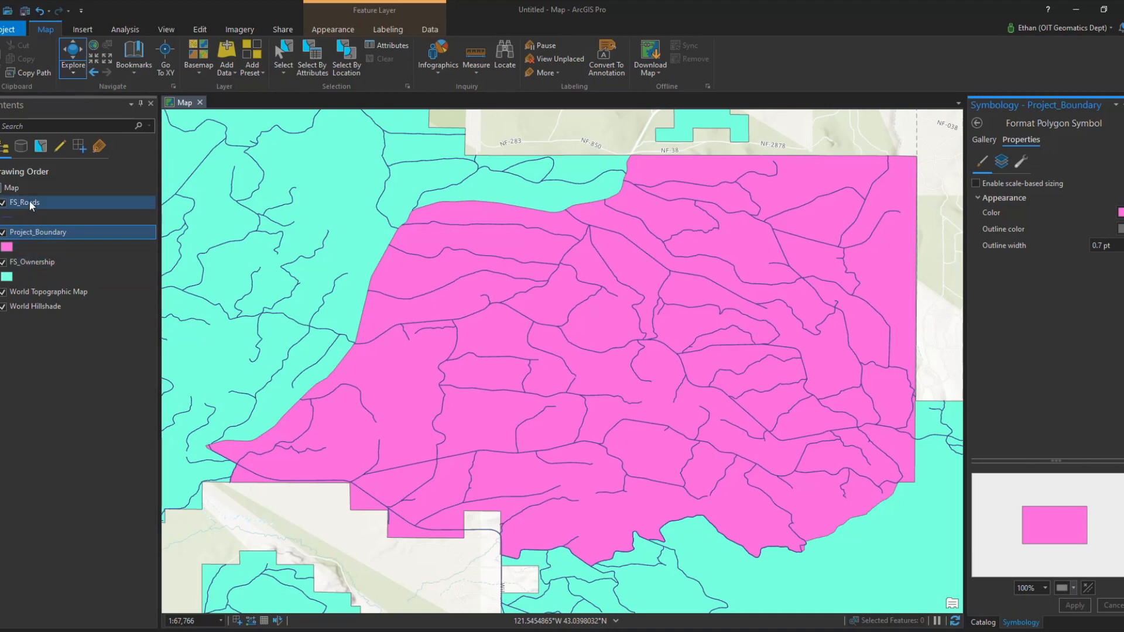
right_click(22, 201)
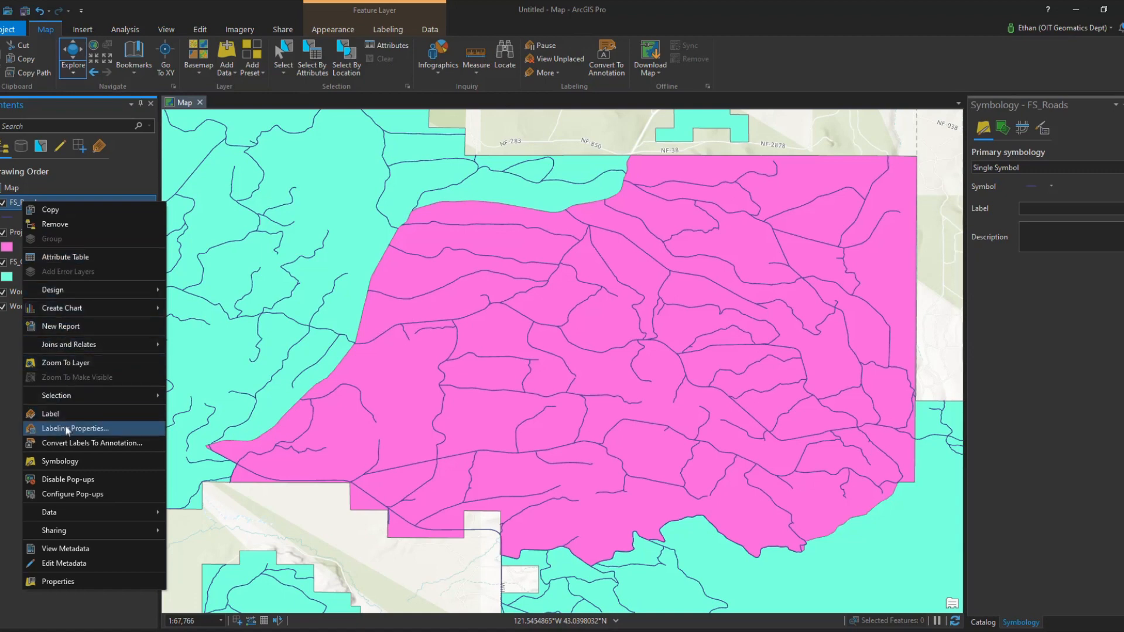
click(65, 462)
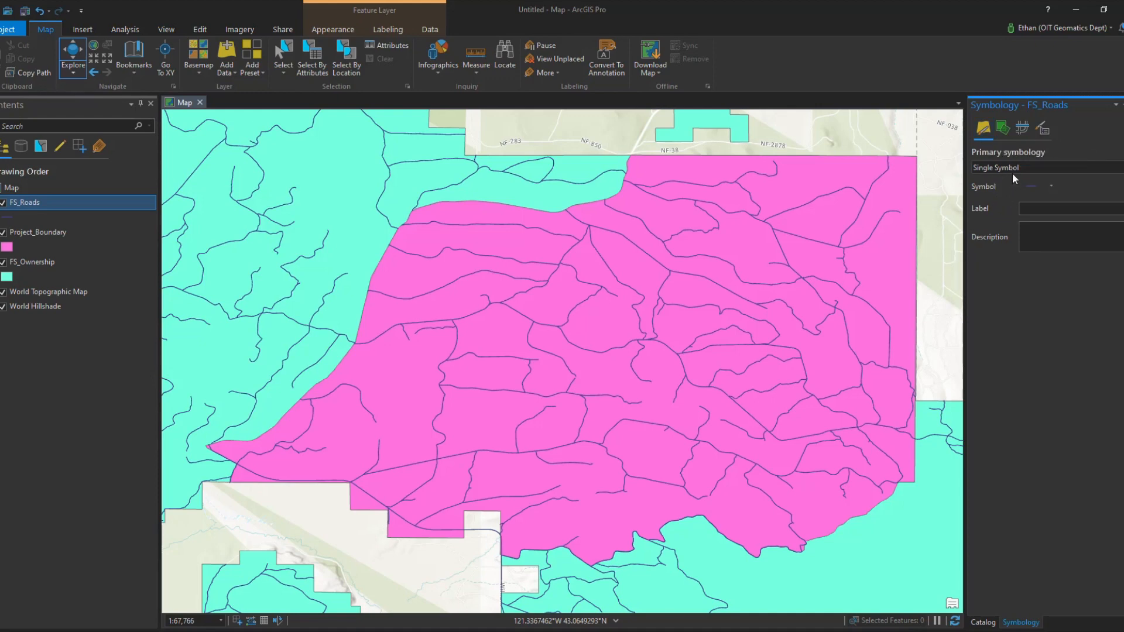
click(1083, 169)
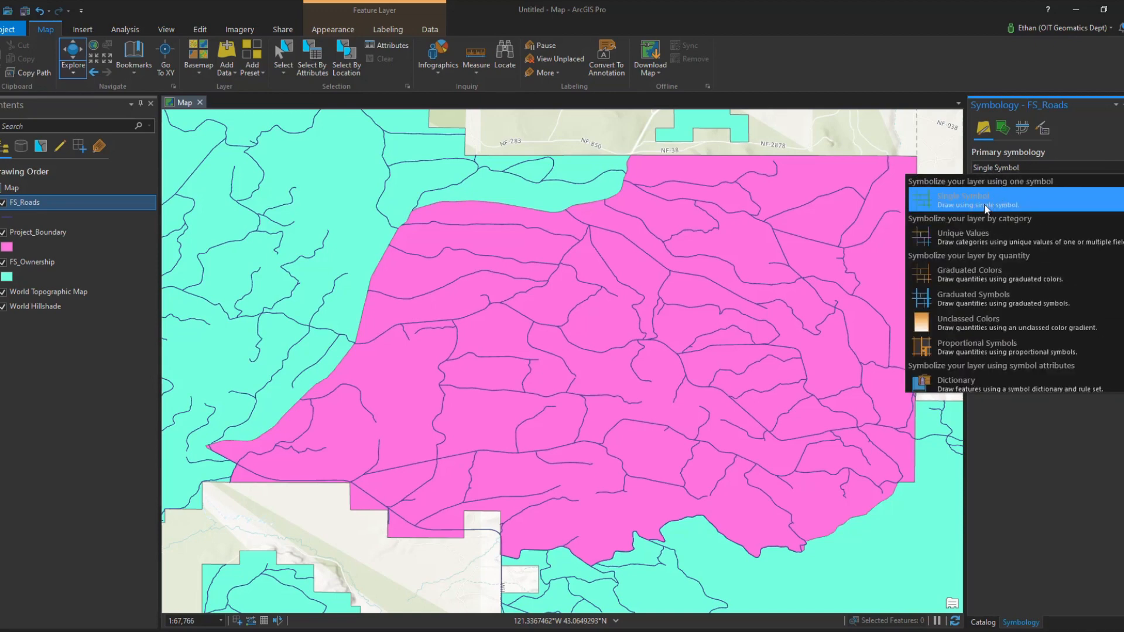
click(961, 240)
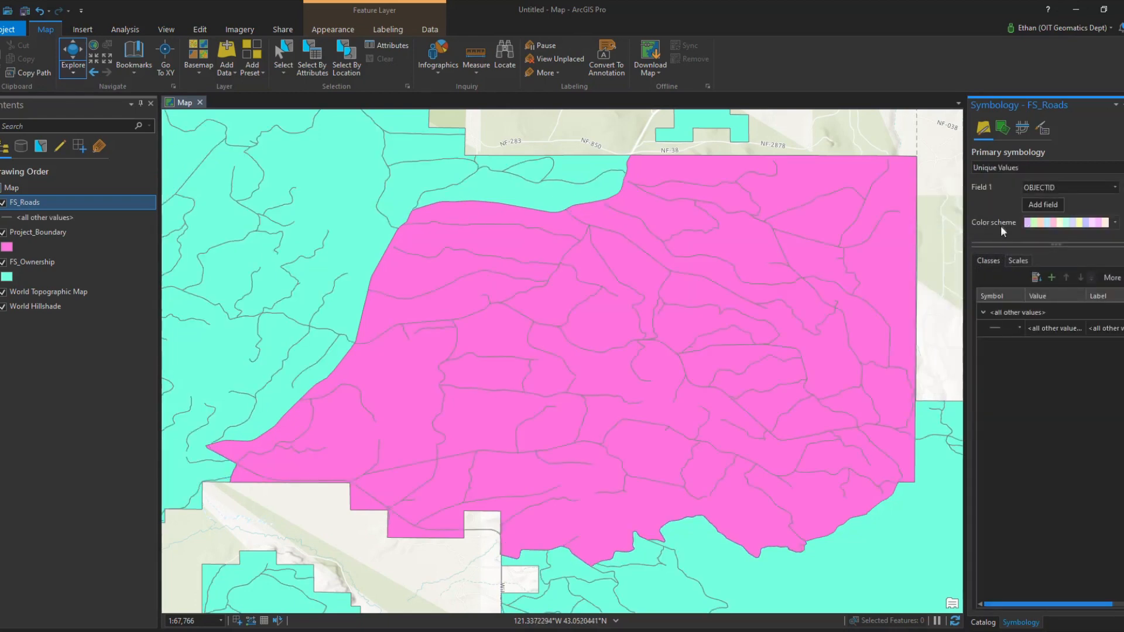
click(1055, 188)
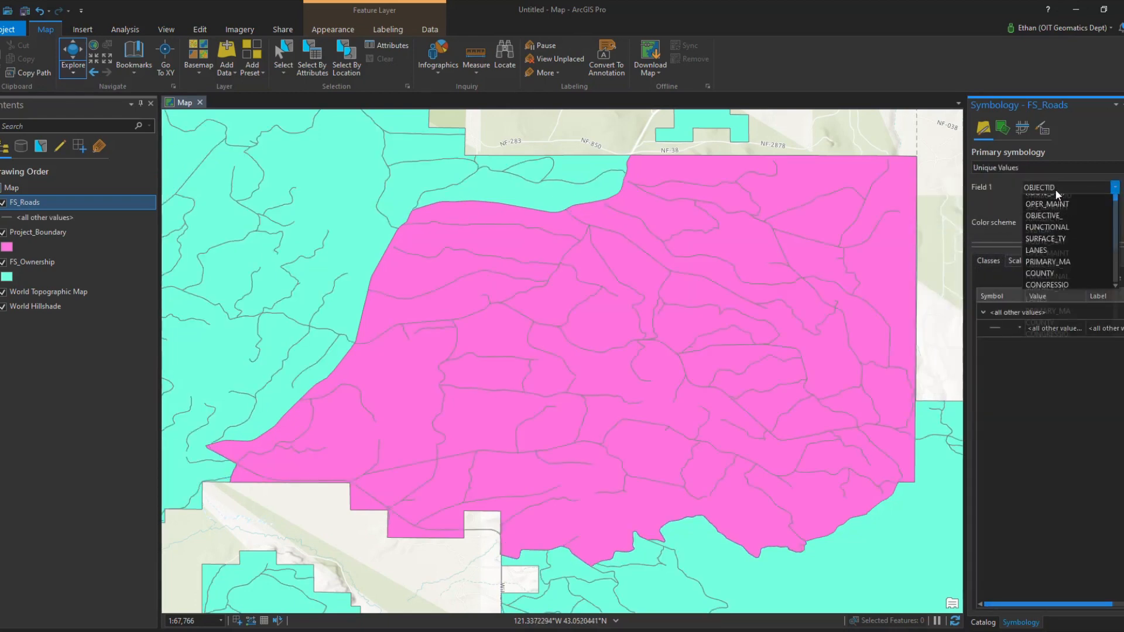
scroll(1052, 246, down, 1)
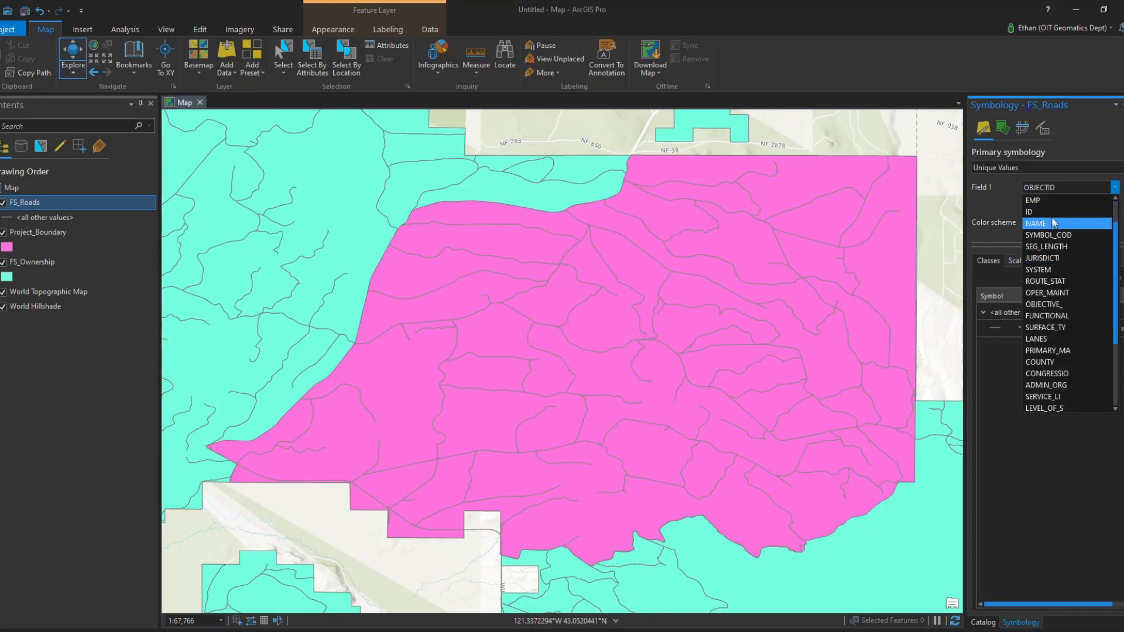
click(1050, 293)
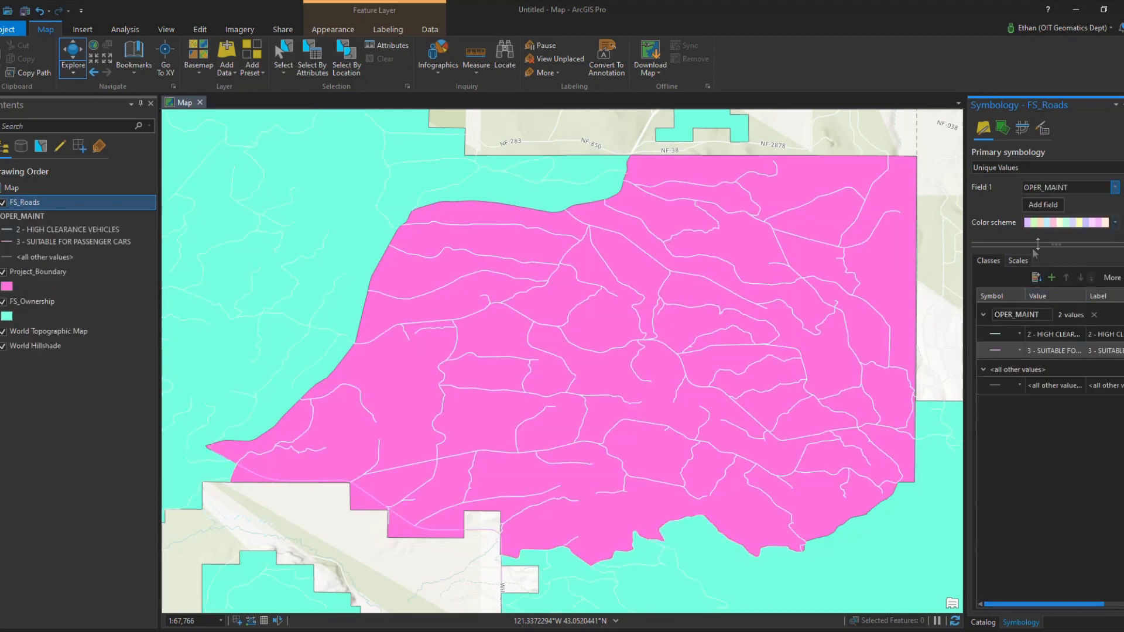
Set the legend patch shape of both OPER_MAINT road classes to the gently wavy line.
click(1015, 351)
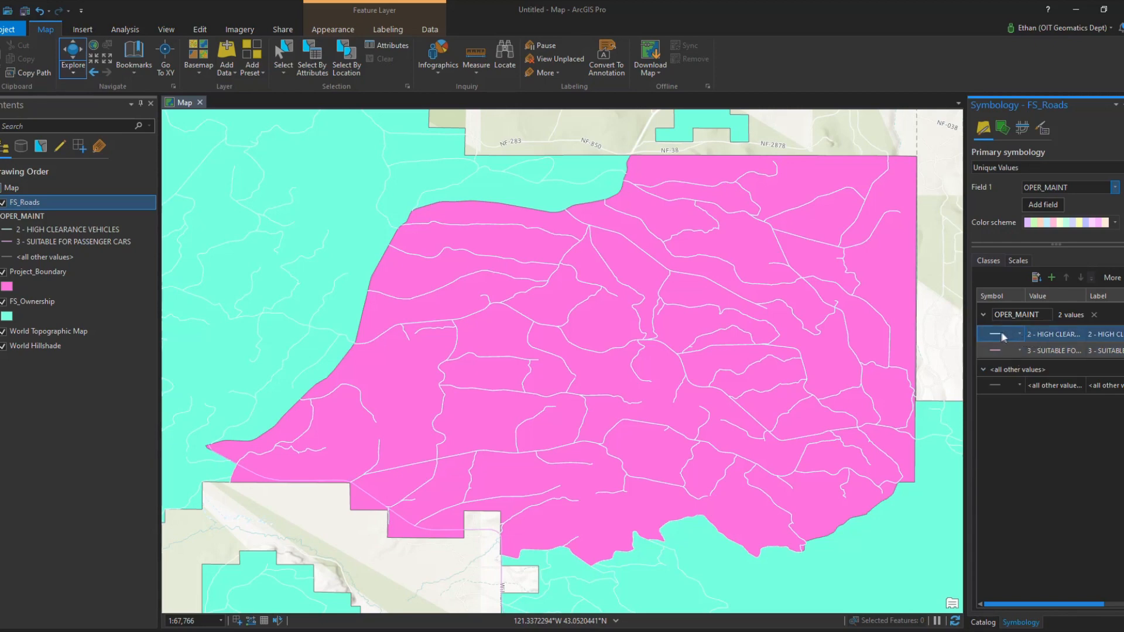
click(1081, 336)
click(1018, 335)
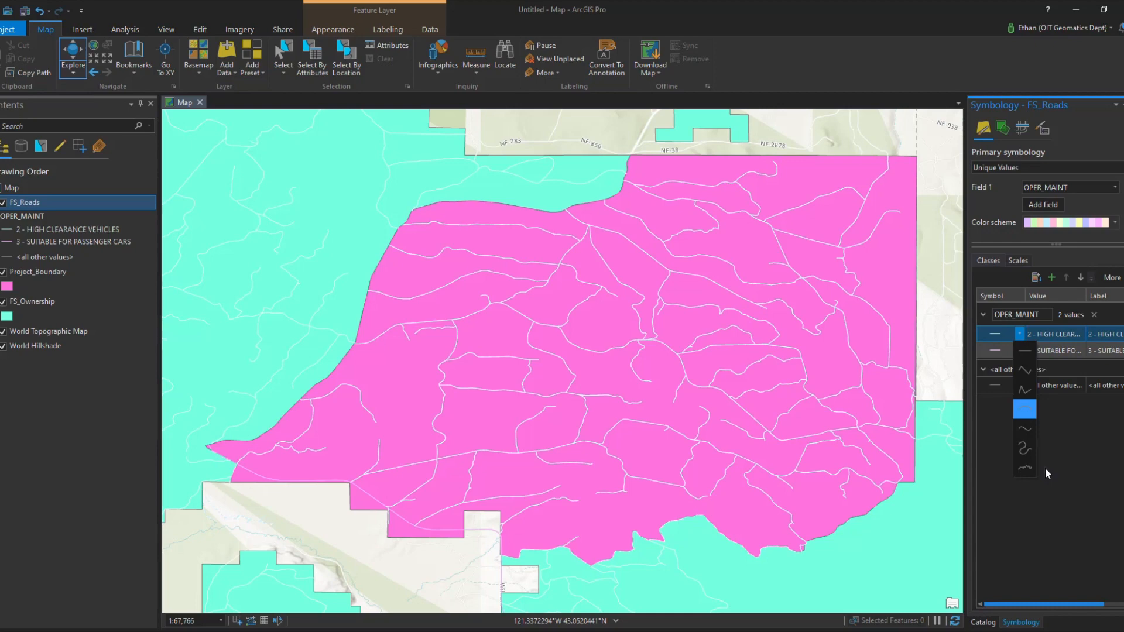
click(1026, 430)
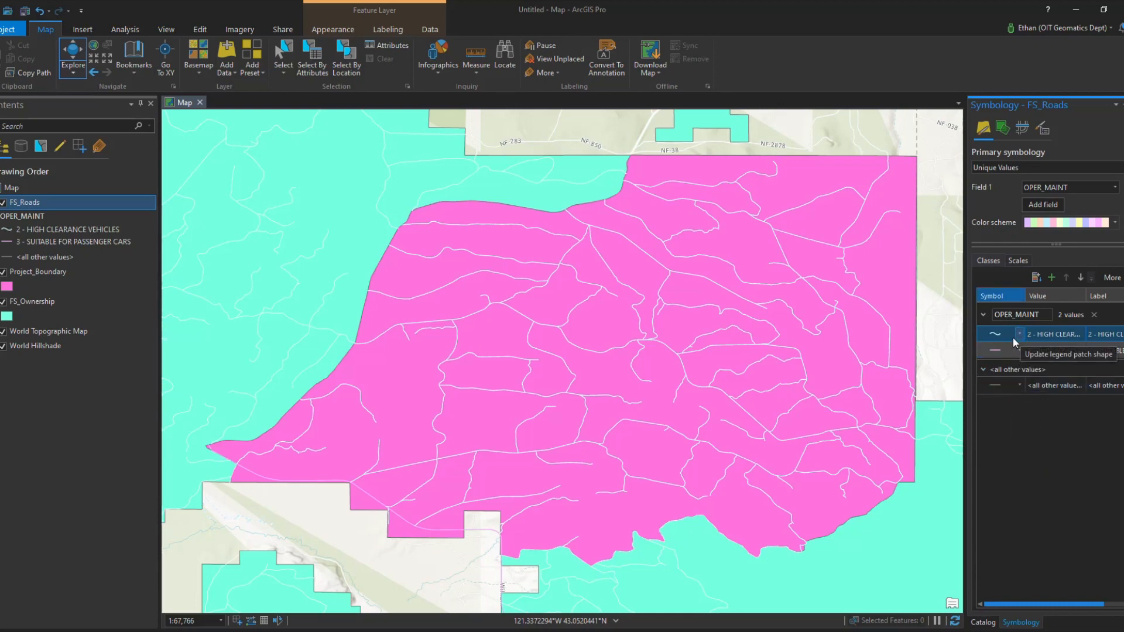
click(1020, 351)
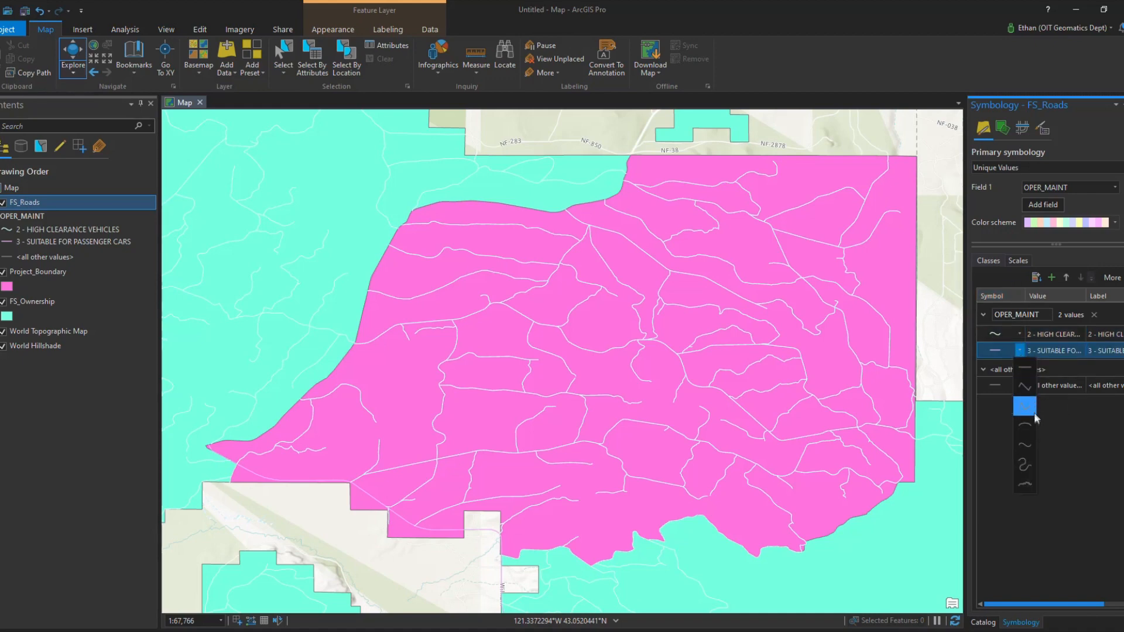
click(1026, 445)
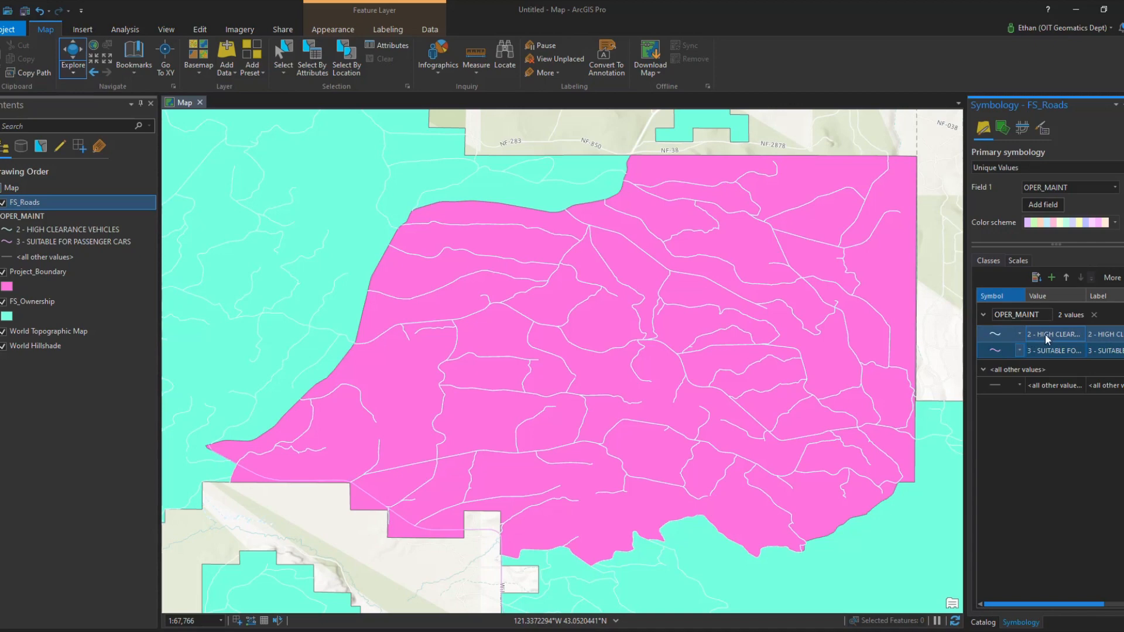
click(996, 350)
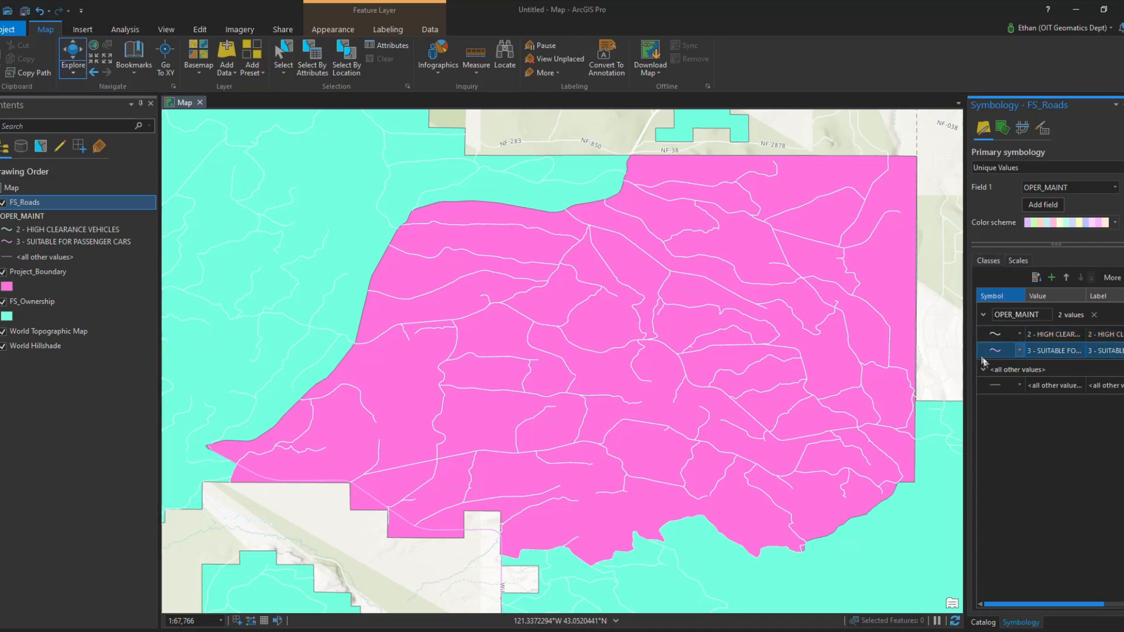
Remove the <all other values> class from the FS_Roads symbology.
click(1024, 388)
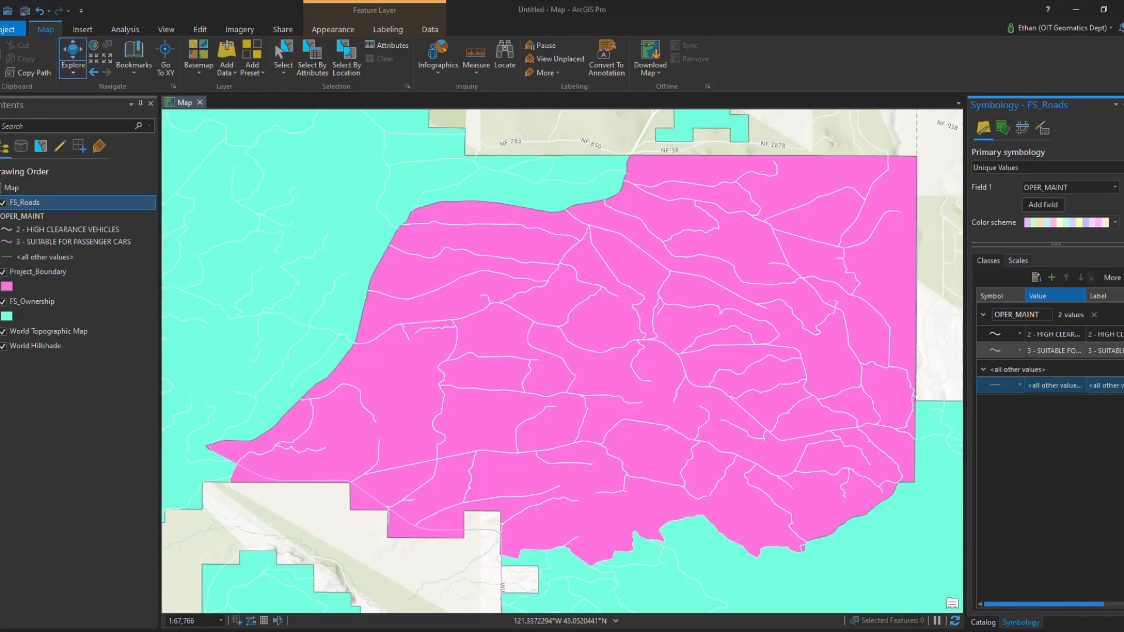
right_click(1038, 387)
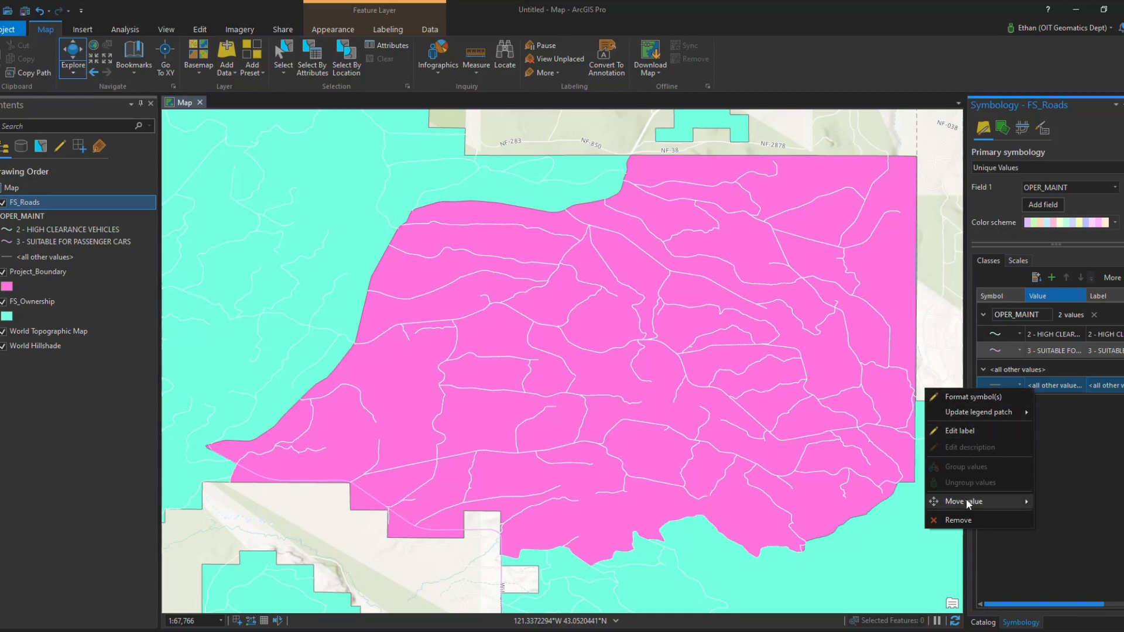
click(968, 521)
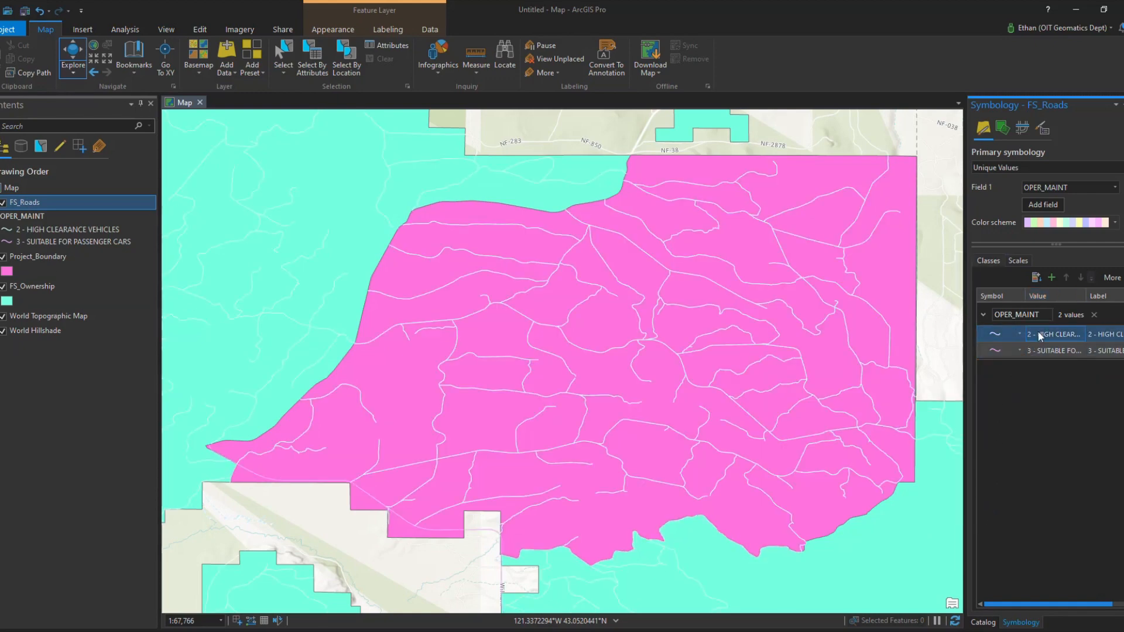
Change the line color of the 2 - HIGH CLEARANCE VEHICLES class to dark gray and apply it.
click(1023, 332)
click(999, 335)
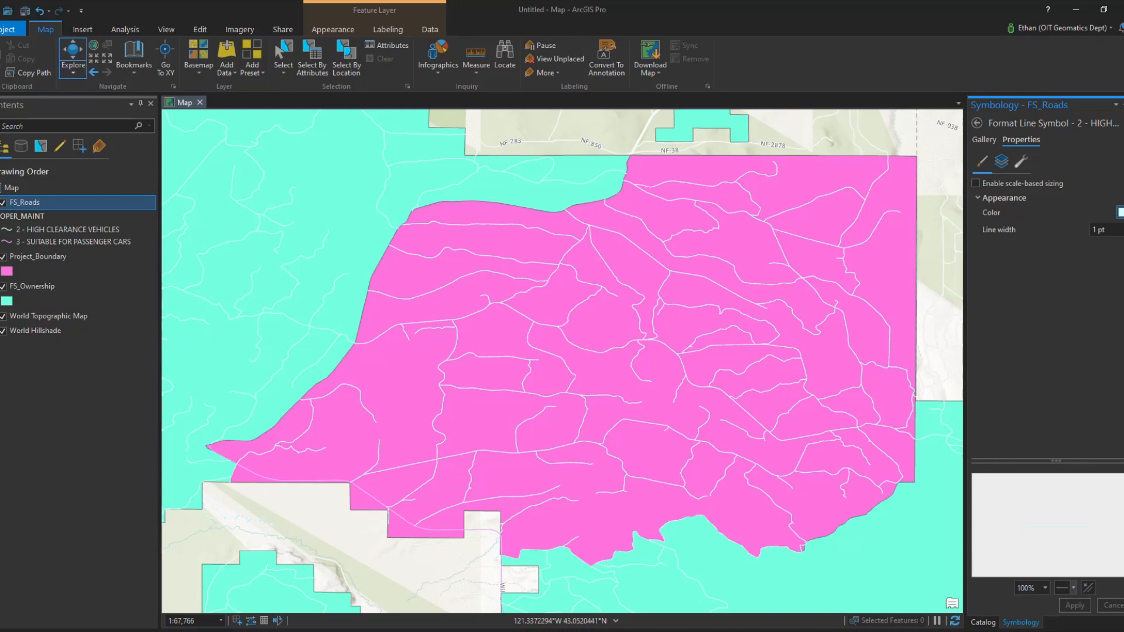
click(1119, 212)
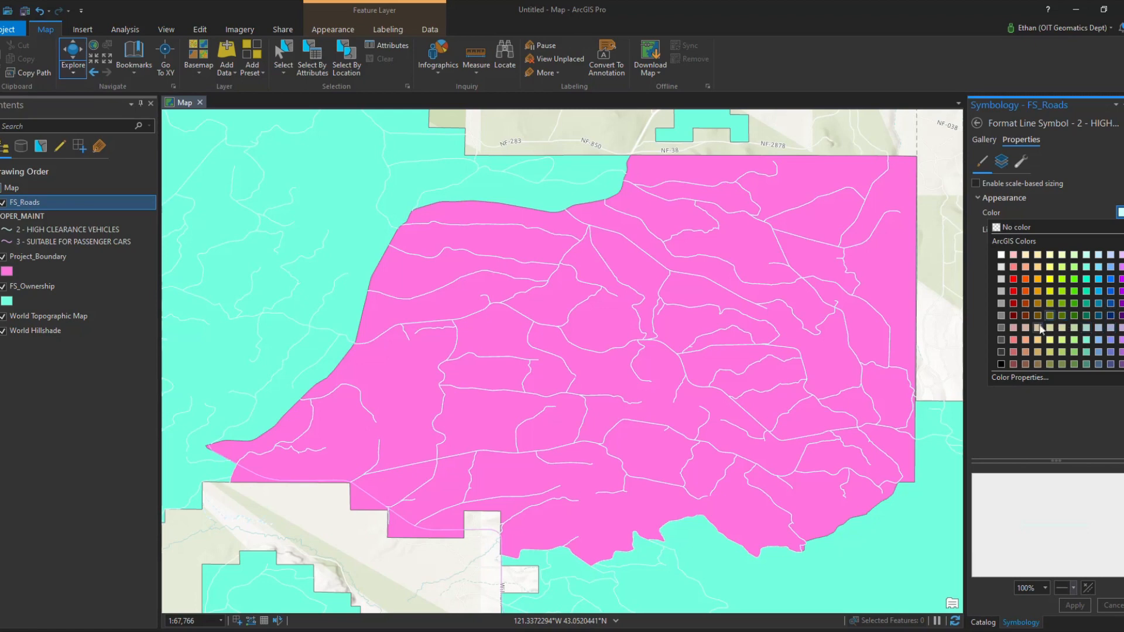
click(1001, 339)
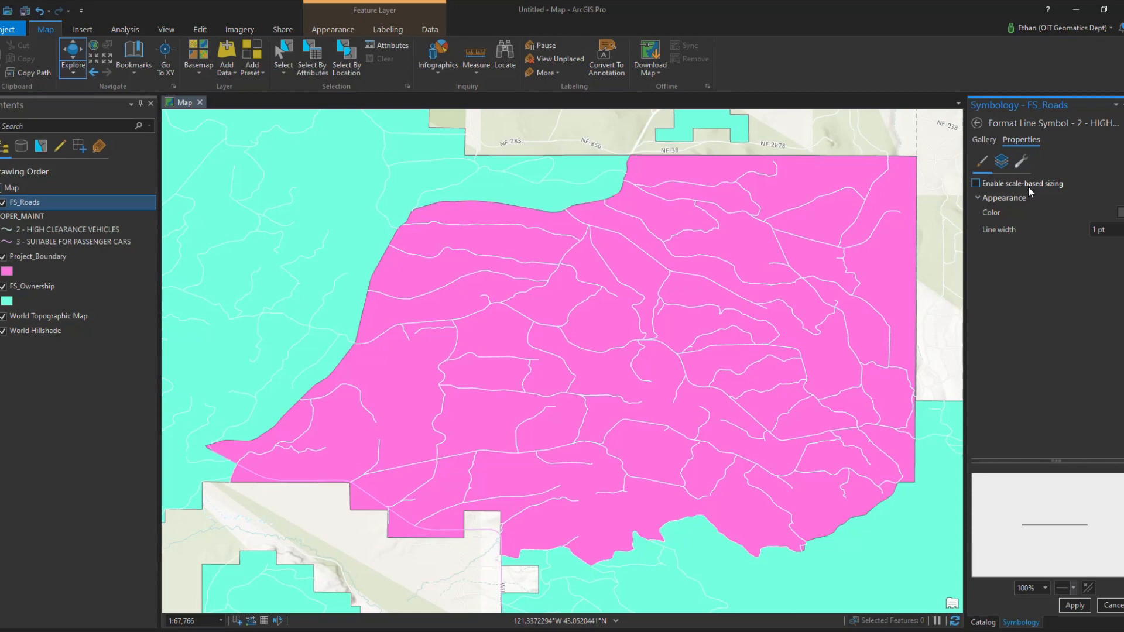
click(1075, 606)
click(977, 123)
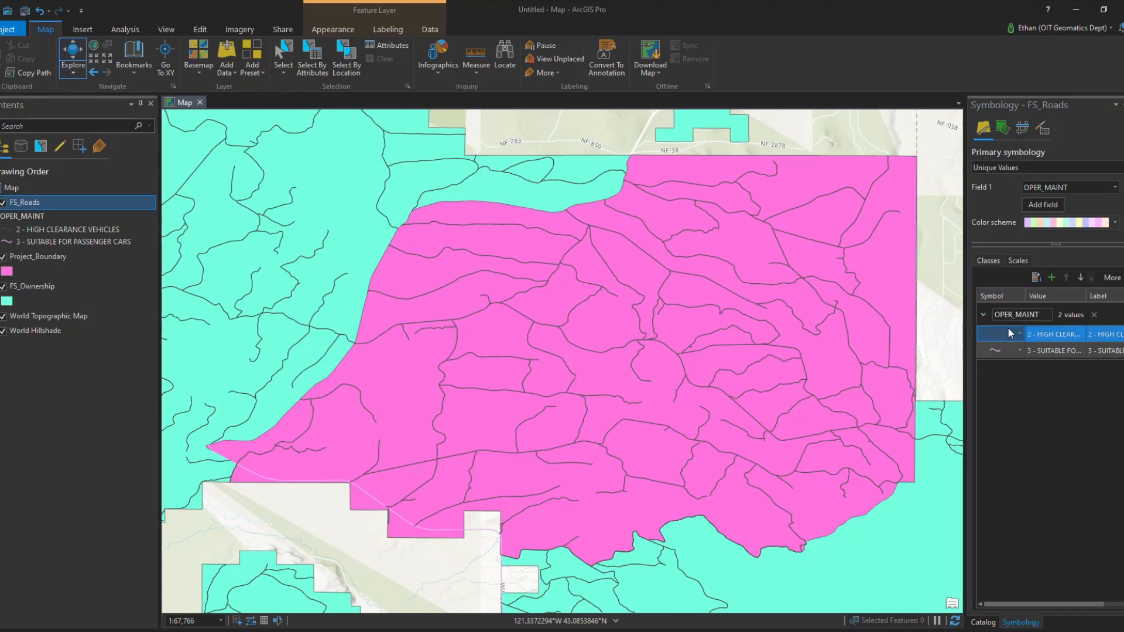
Format the 3 - SUITABLE FOR PASSENGER CARS class as a black line 2 pt wide and apply it.
click(996, 350)
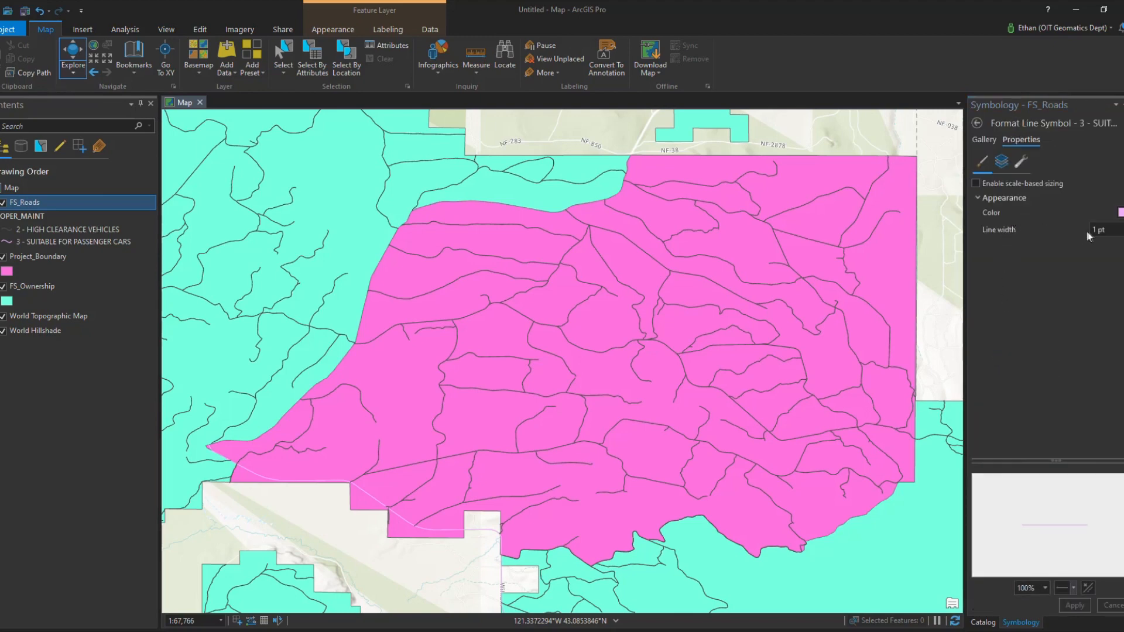
click(1119, 212)
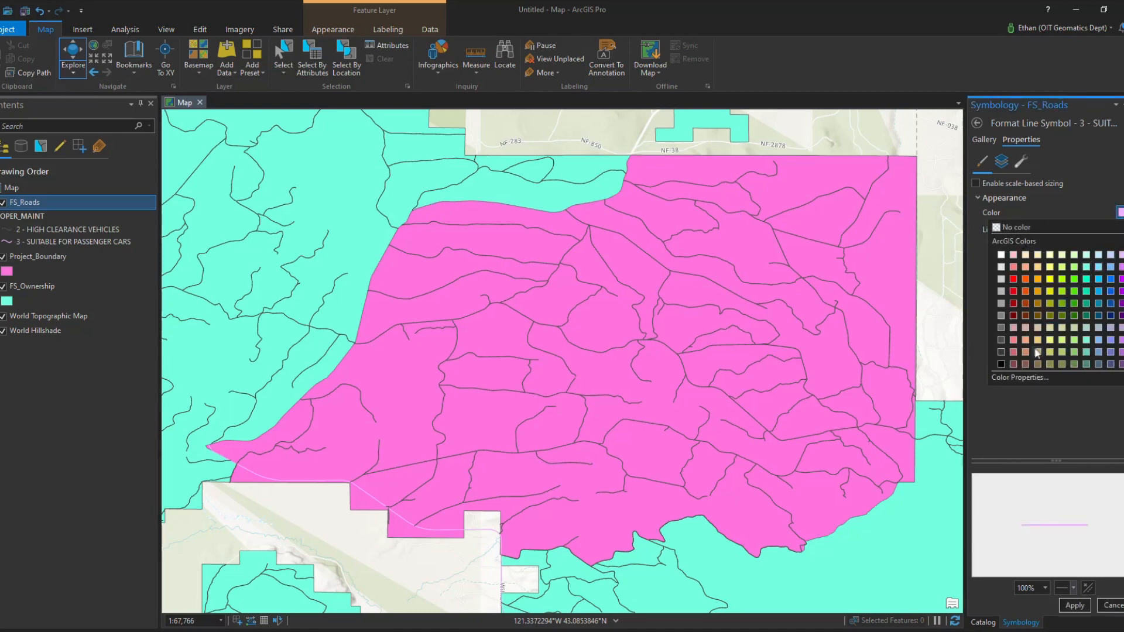
click(1002, 364)
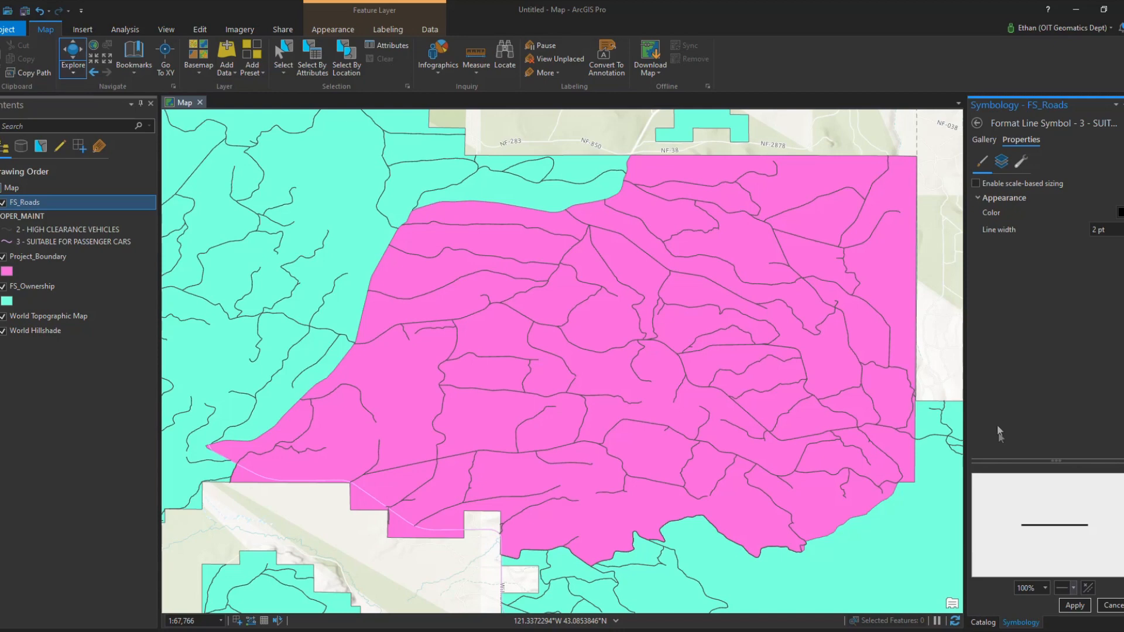
click(1075, 606)
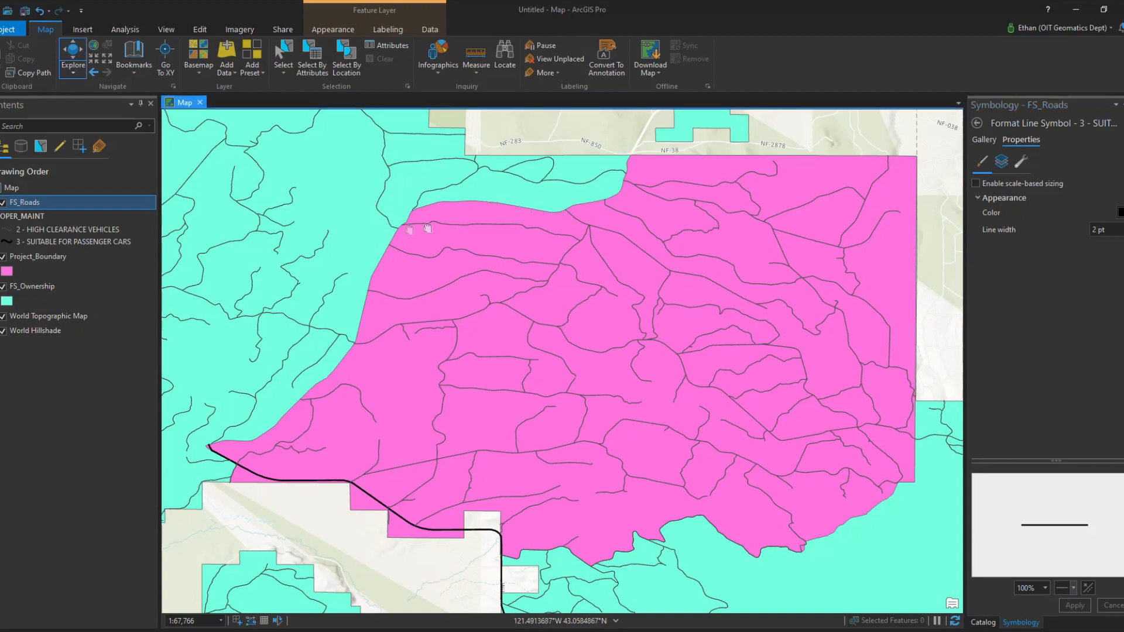
drag(496, 234, 539, 240)
drag(507, 283, 880, 300)
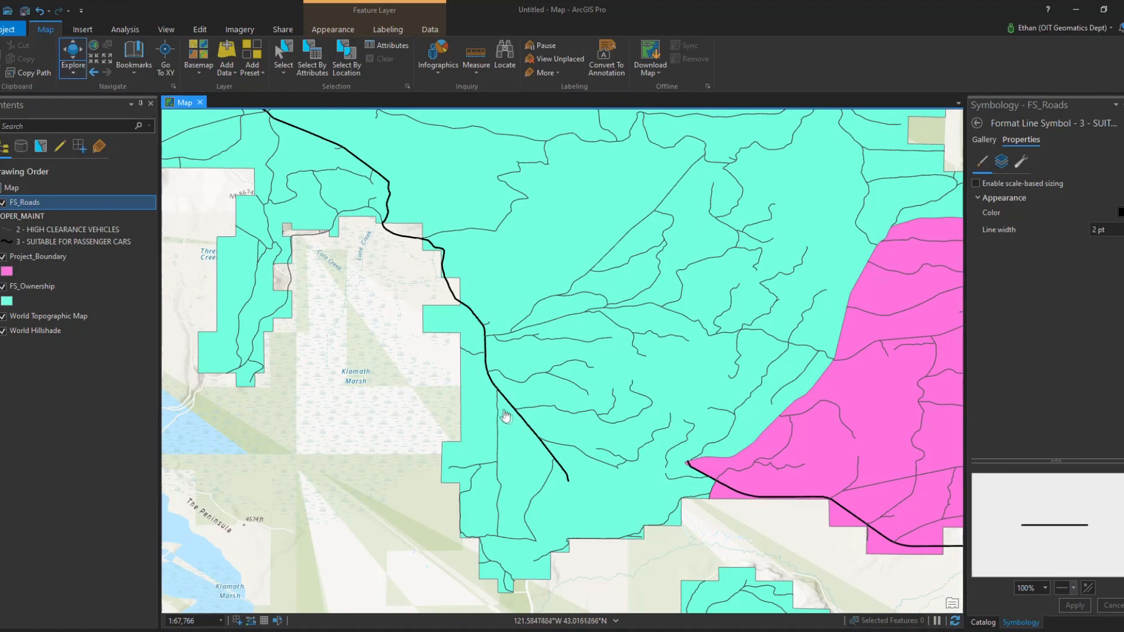
drag(722, 414, 295, 376)
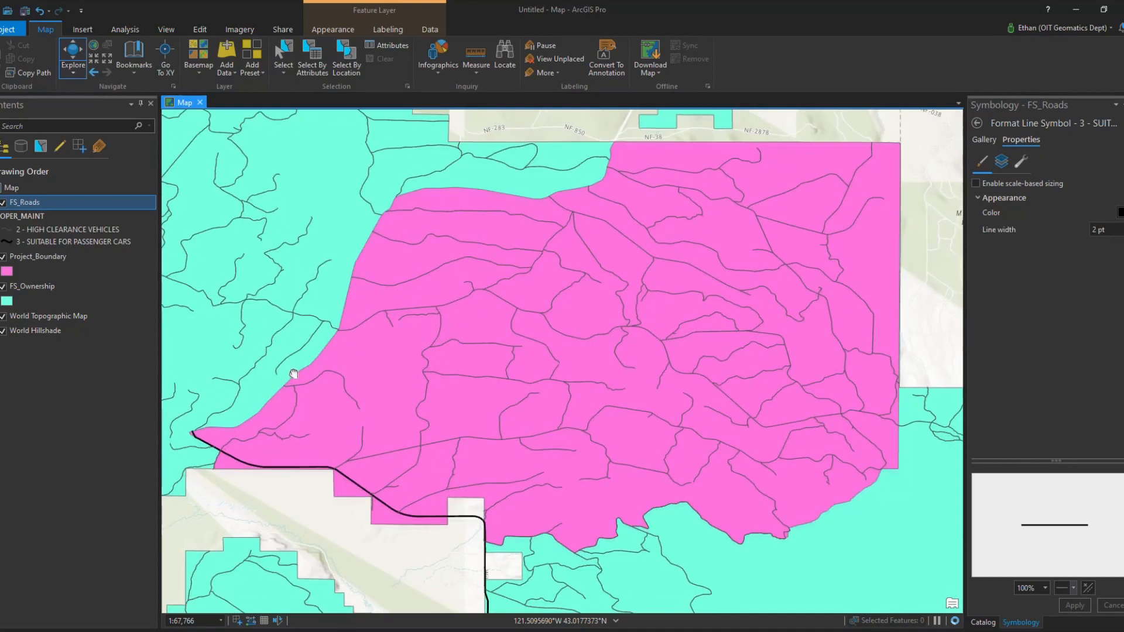
click(975, 123)
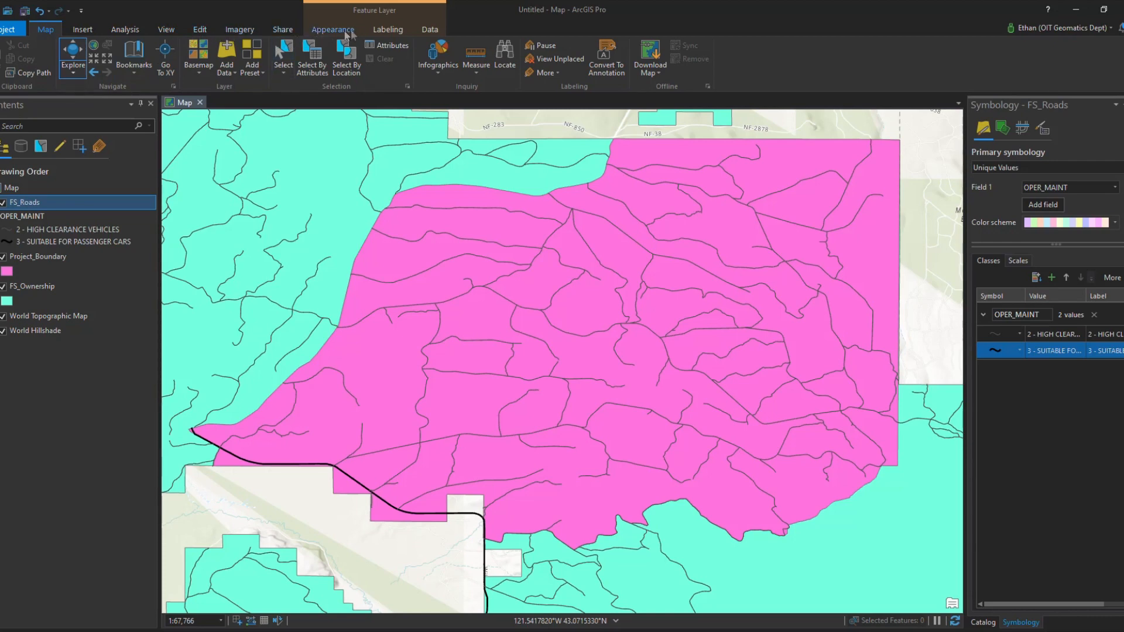
Label the FS_Roads features by the NAME field using the North American Streets label placement.
click(392, 29)
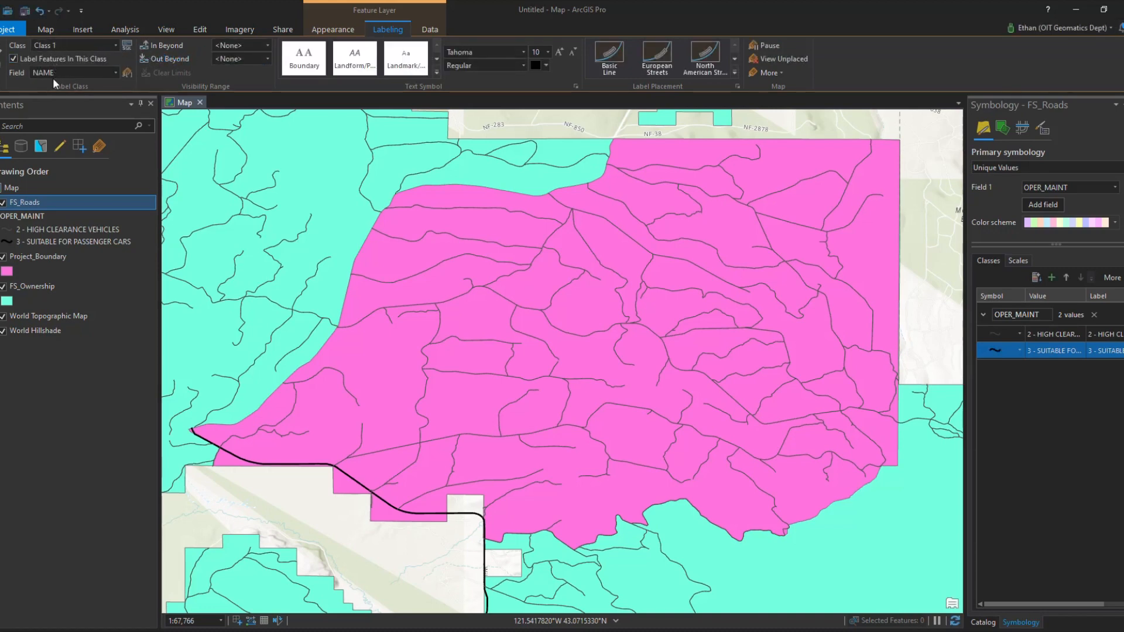
click(116, 73)
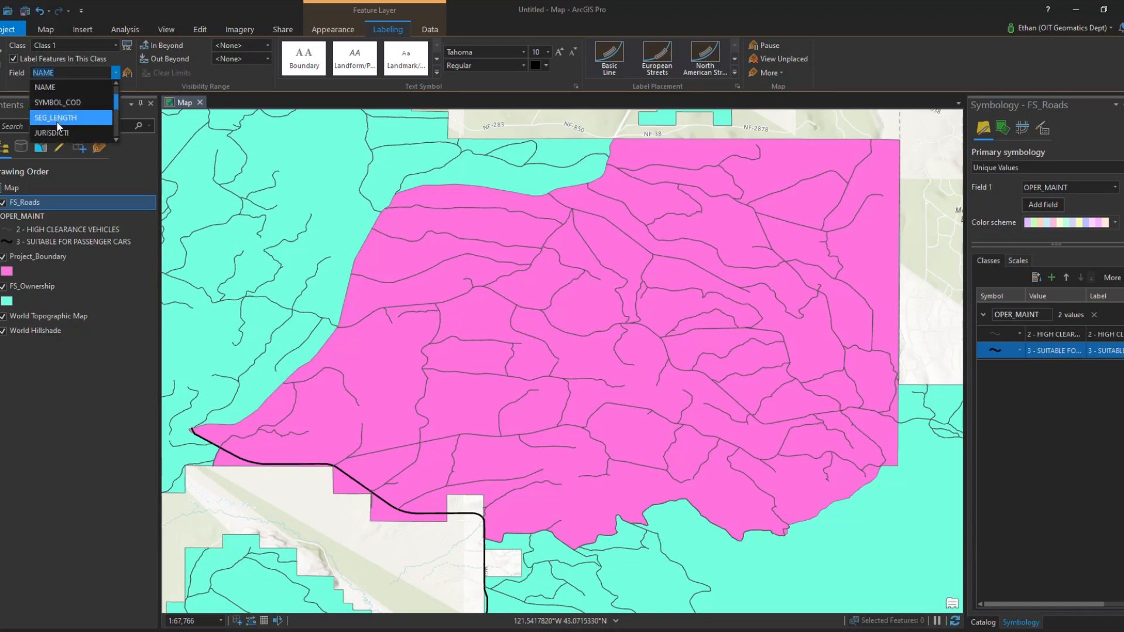
click(60, 87)
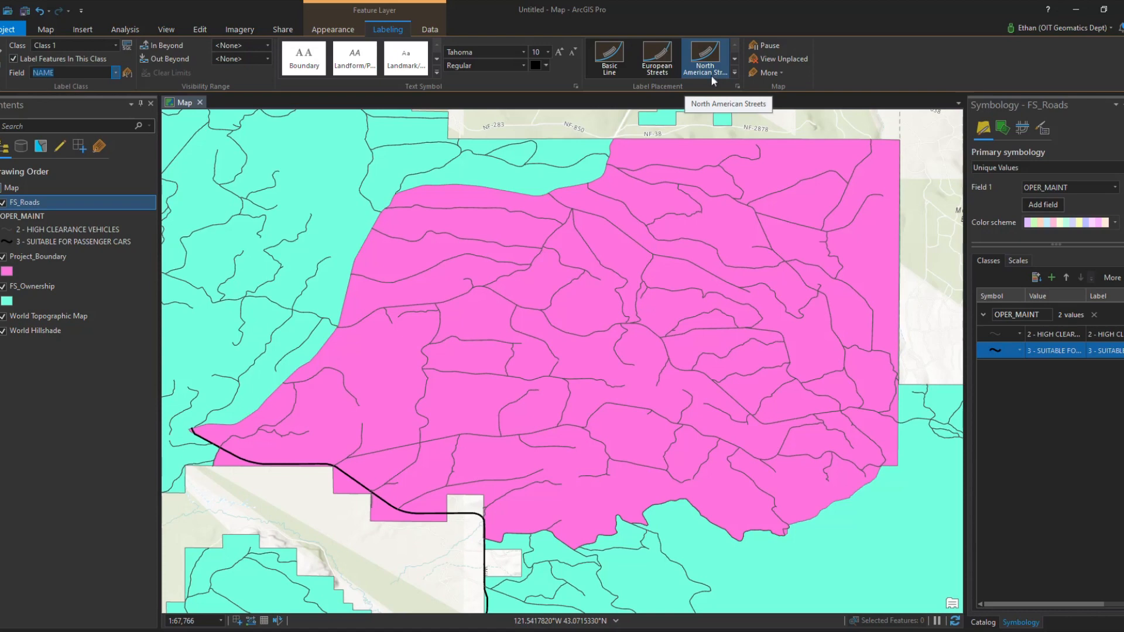
click(735, 73)
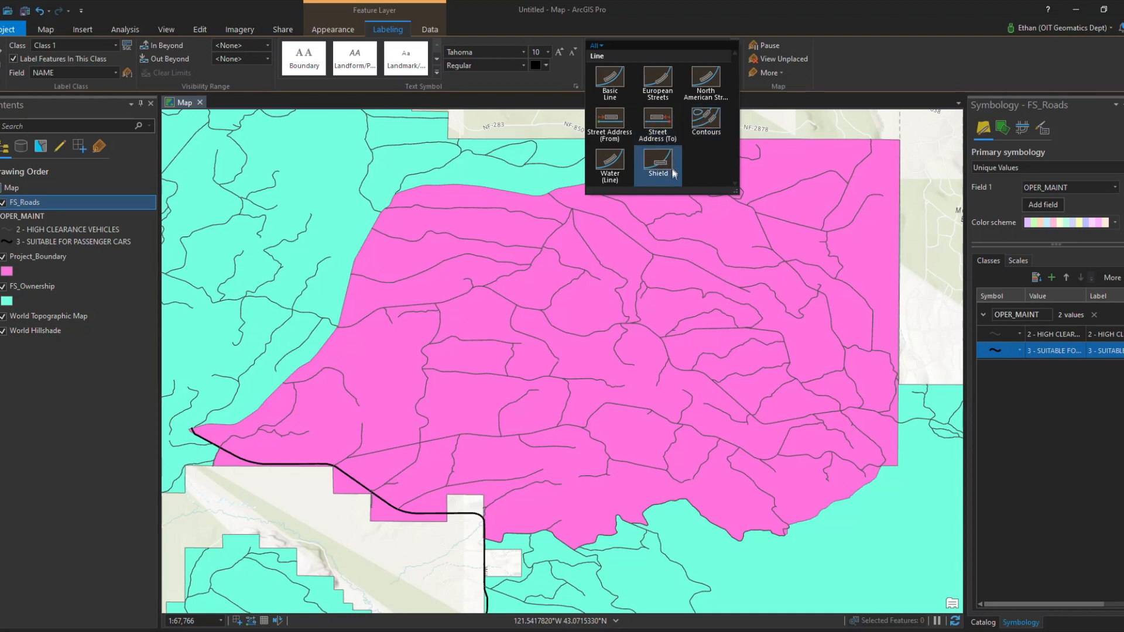
click(711, 83)
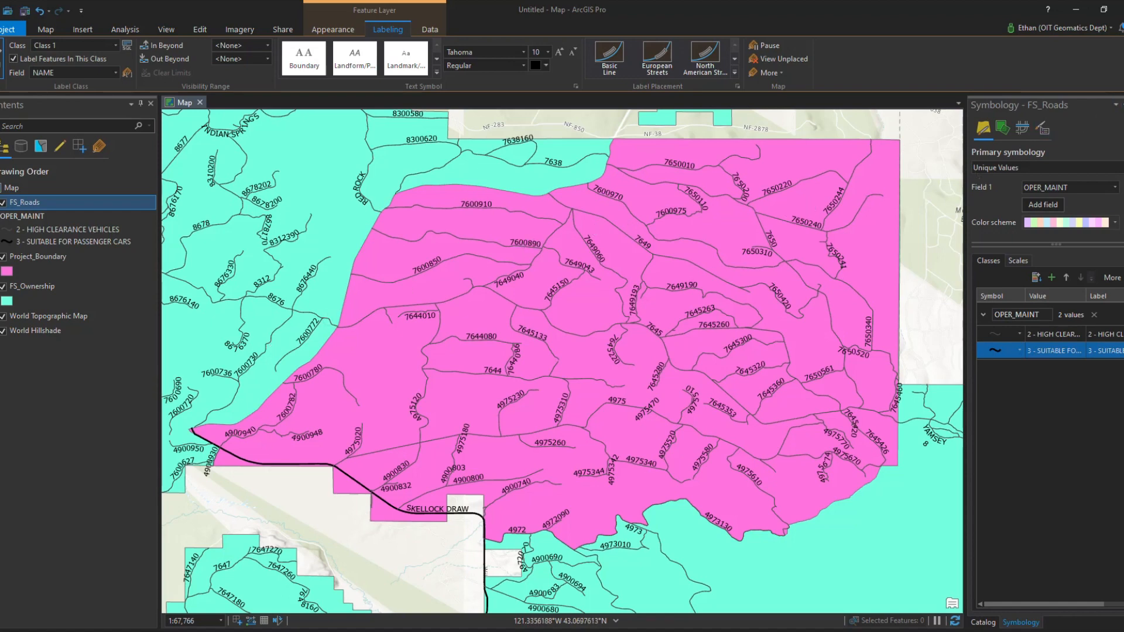
Add a second, empty map to the project.
click(1123, 105)
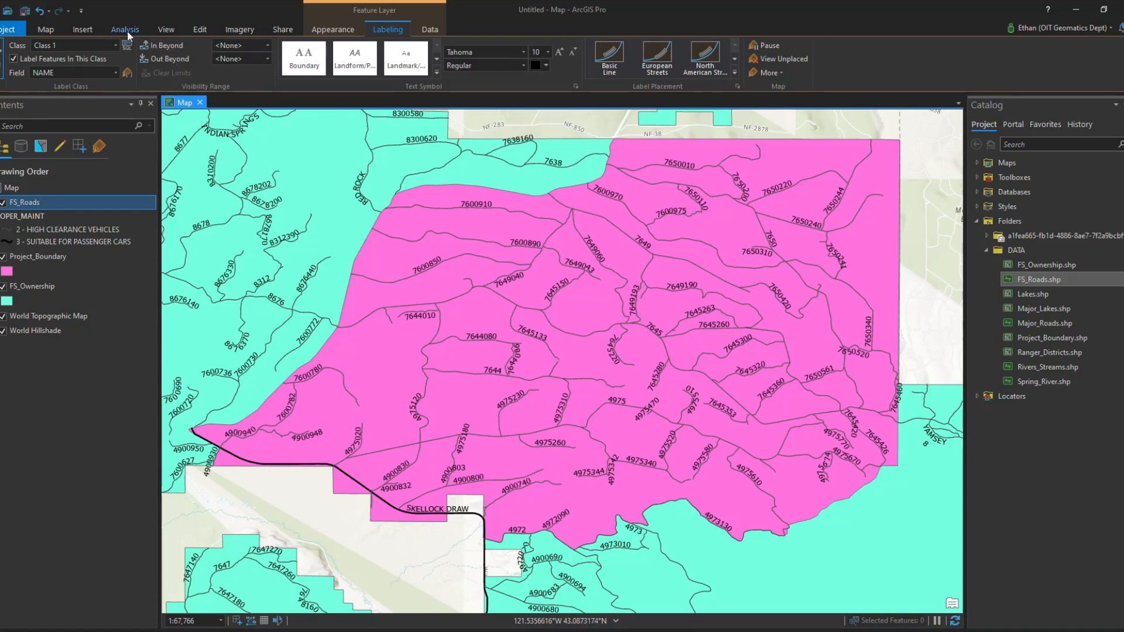
click(82, 30)
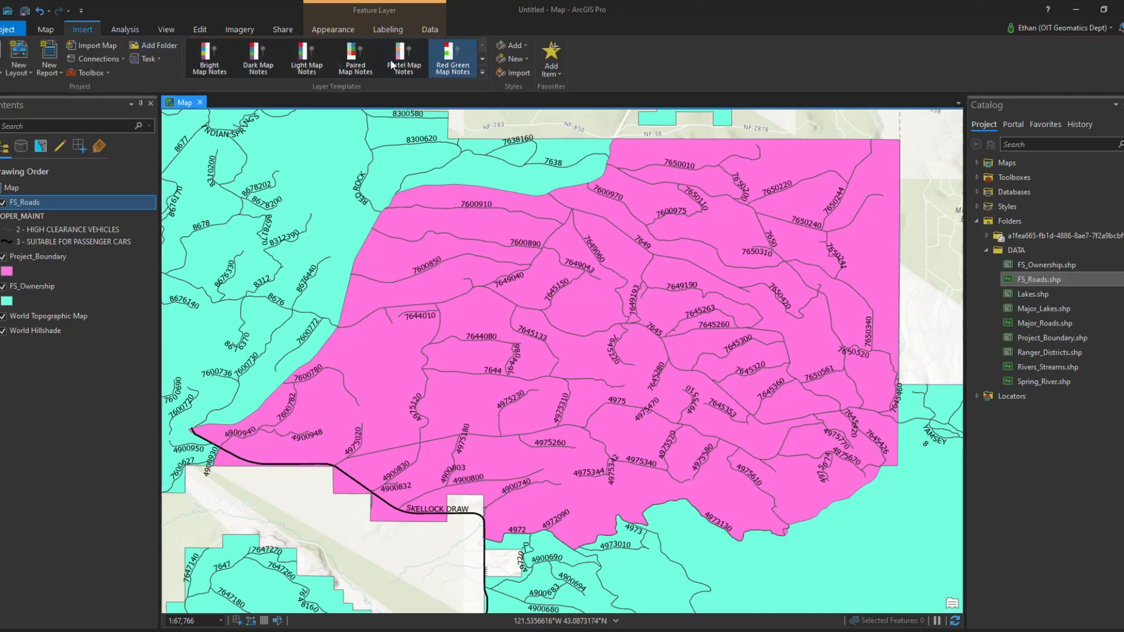
click(2, 73)
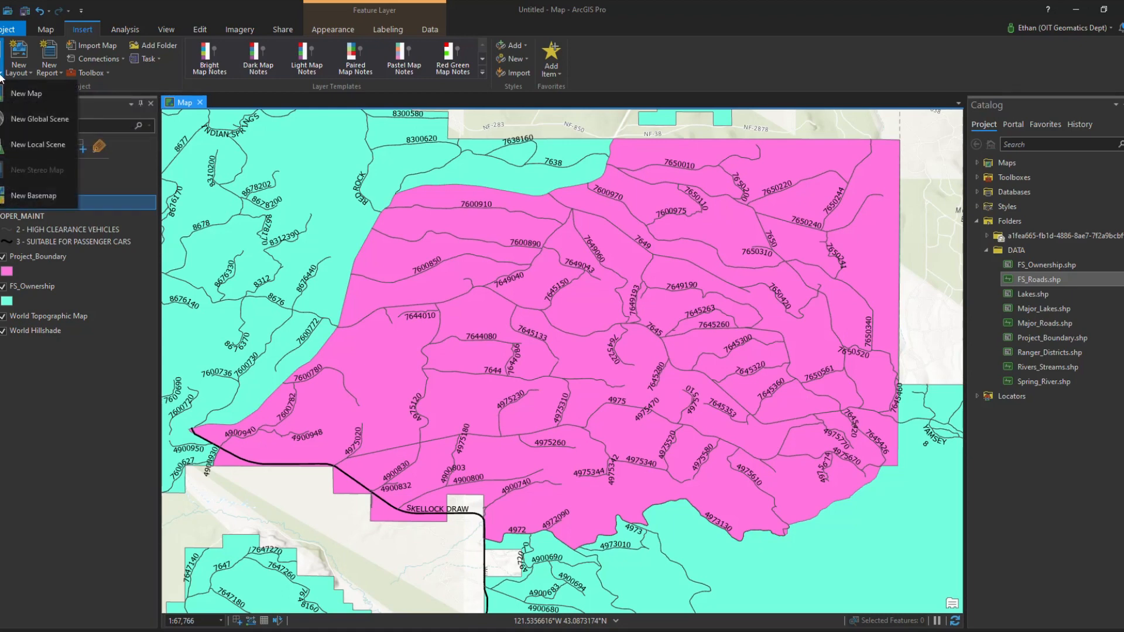
click(37, 97)
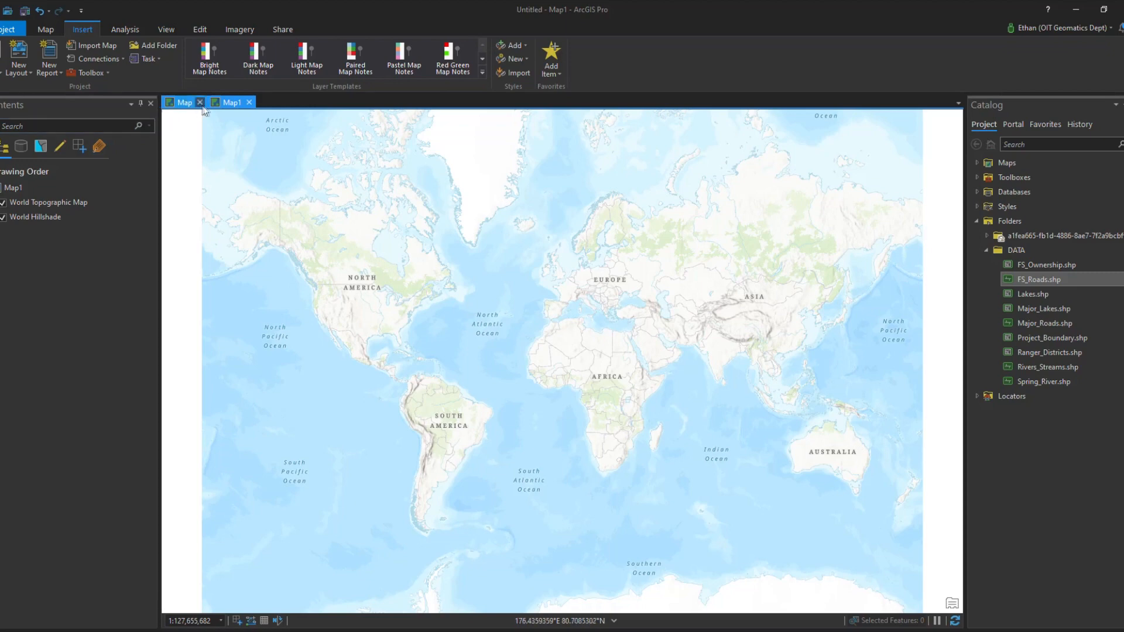
Add FS_Ownership.shp from the DATA folder to the new Map1.
click(1025, 294)
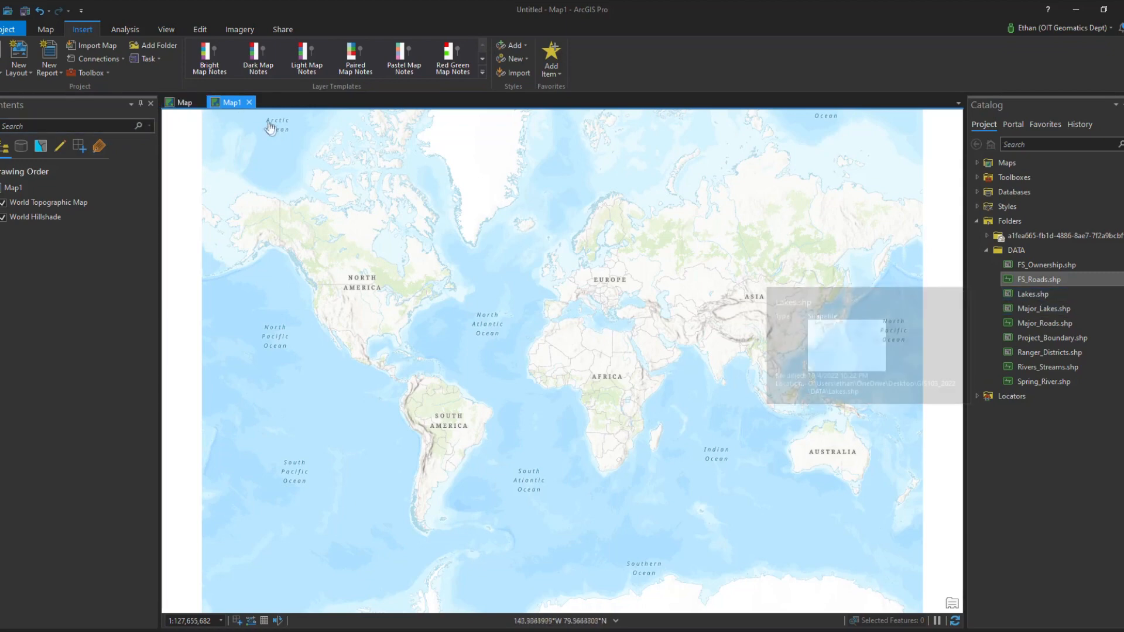
click(194, 103)
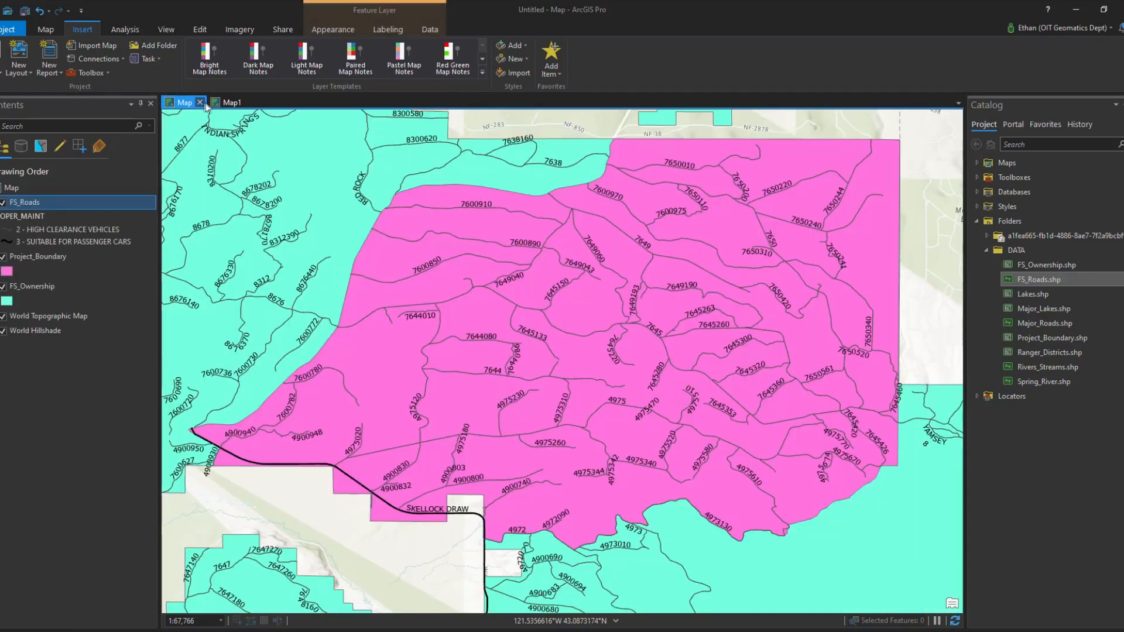
click(225, 104)
mouse_move(1038, 306)
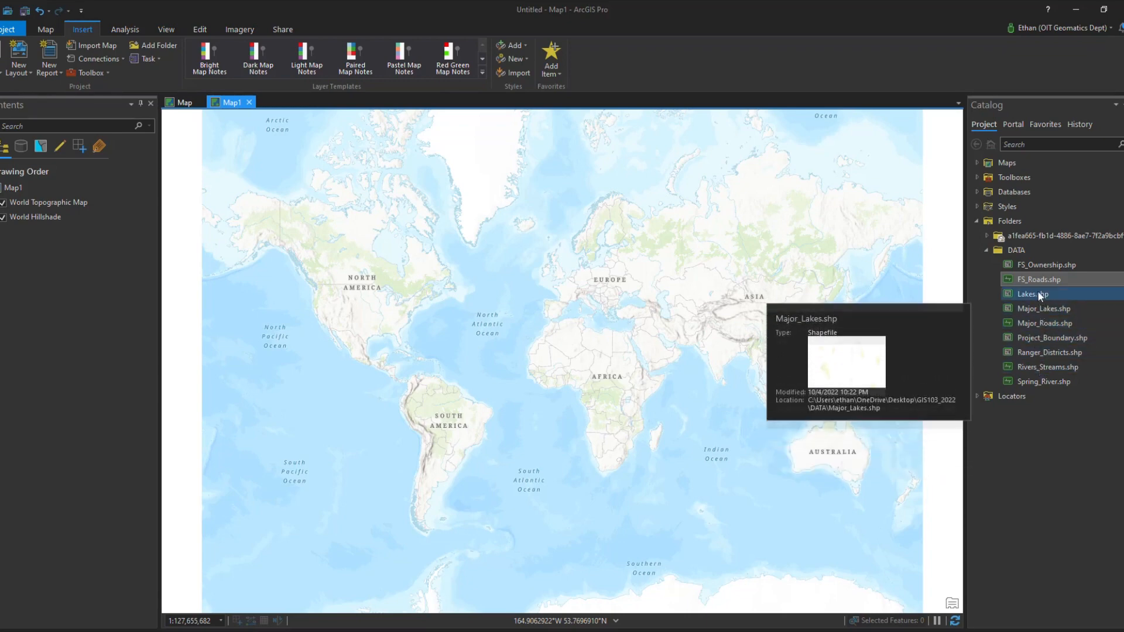
mouse_move(1034, 280)
right_click(1033, 264)
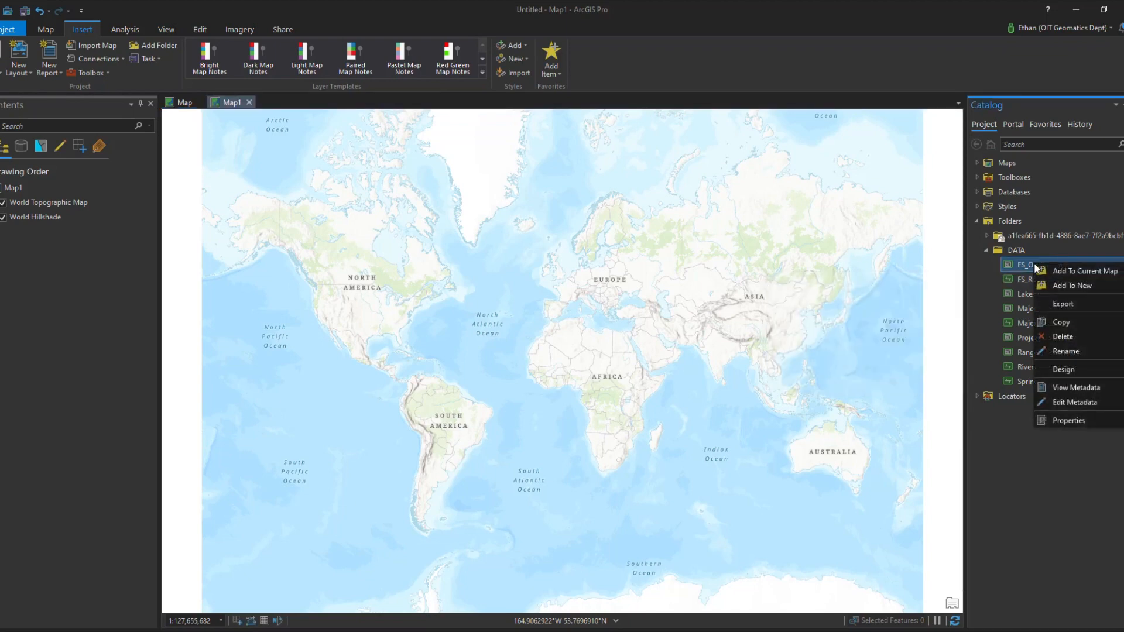
click(1095, 276)
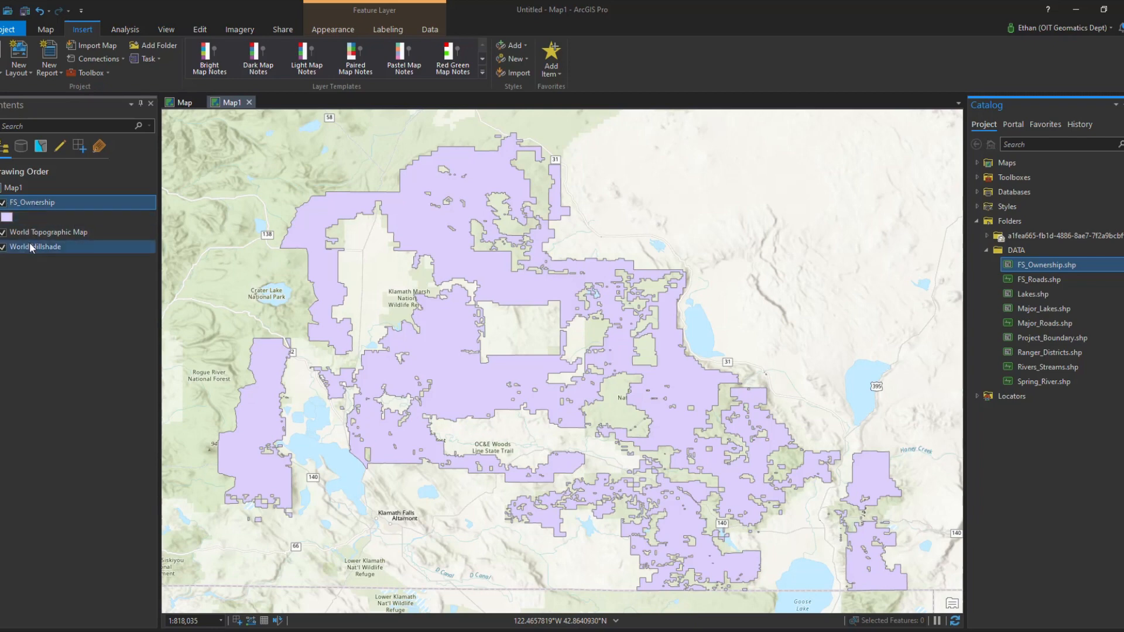
Hide Map1's World Topographic Map and World Hillshade layers and replace the basemap with Dark Gray Canvas.
click(3, 233)
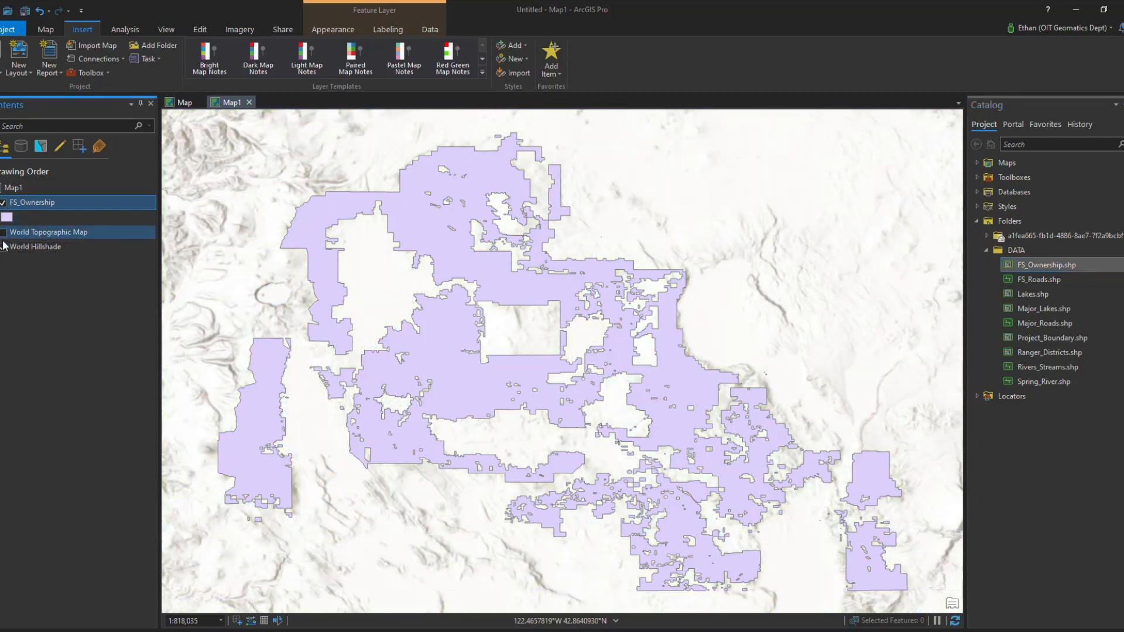
click(4, 247)
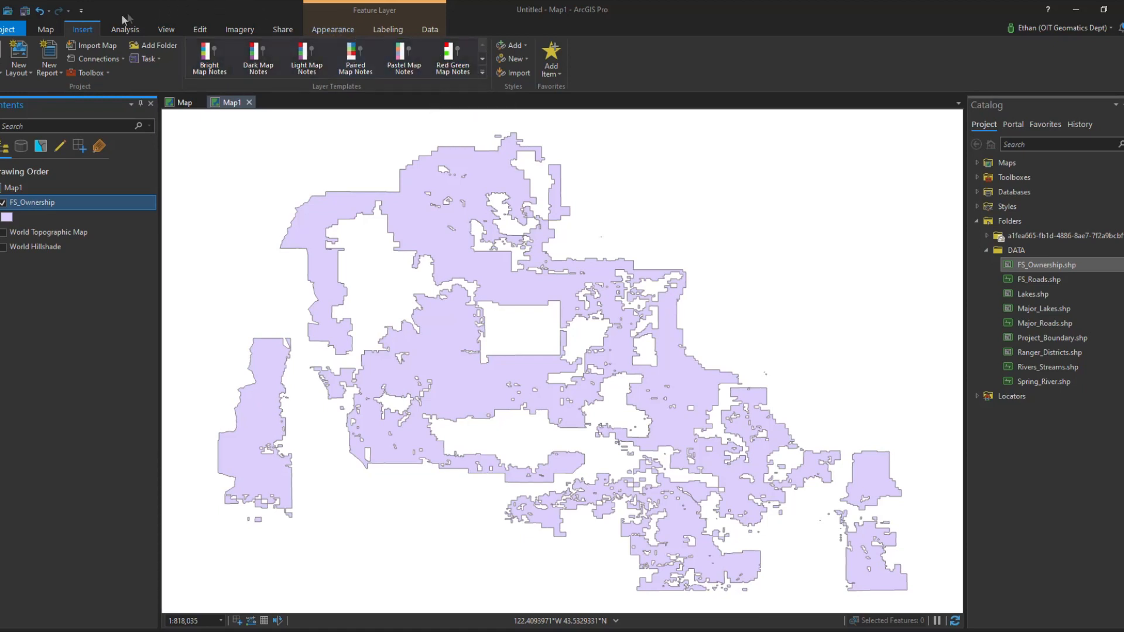
click(43, 31)
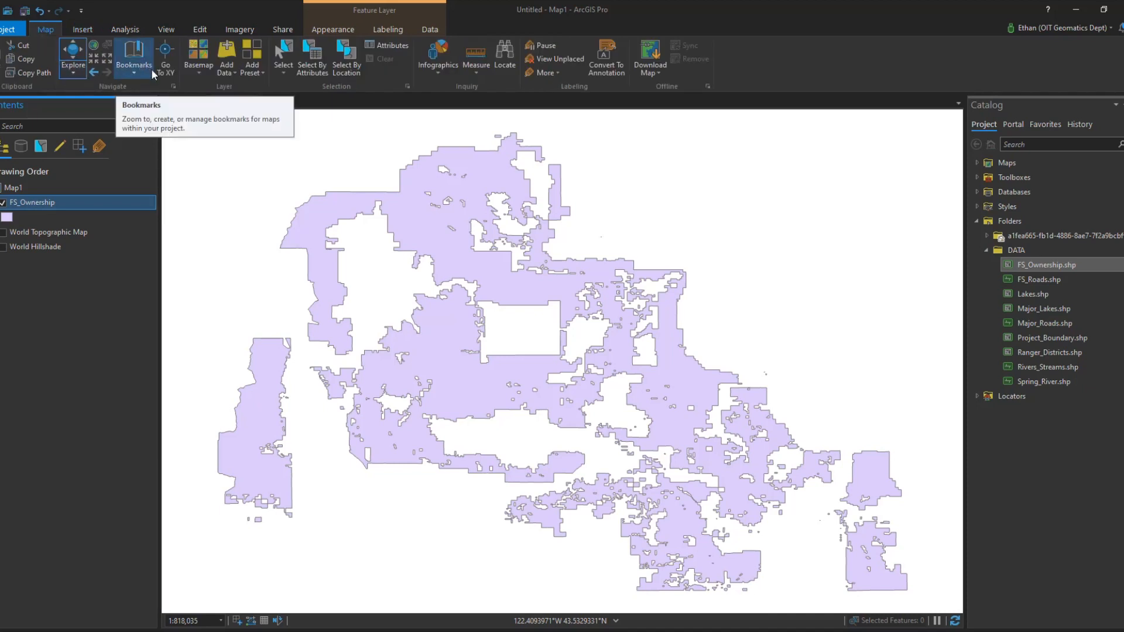
click(199, 74)
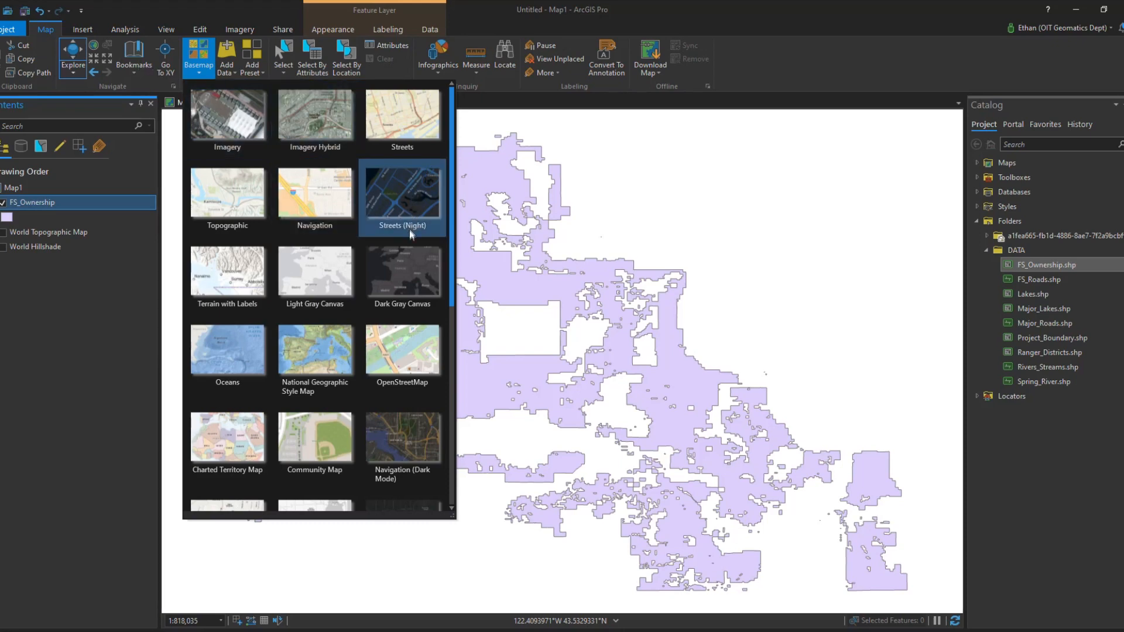
click(394, 266)
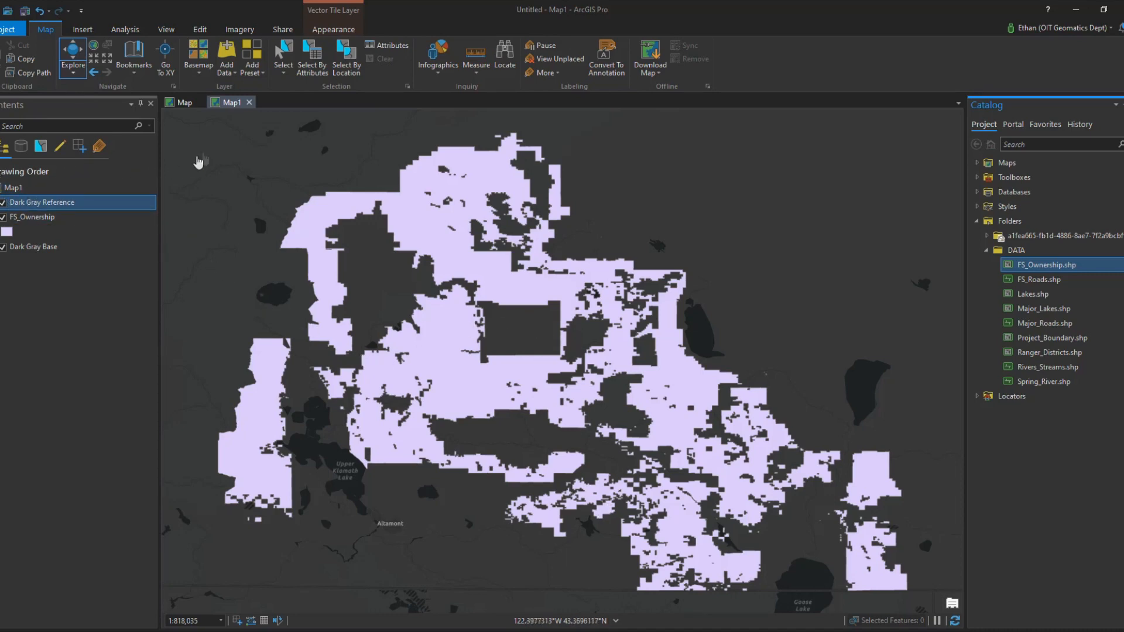
Return to the project area map and create a new ANSI portrait Letter 8.5 x 11 inch layout.
click(186, 104)
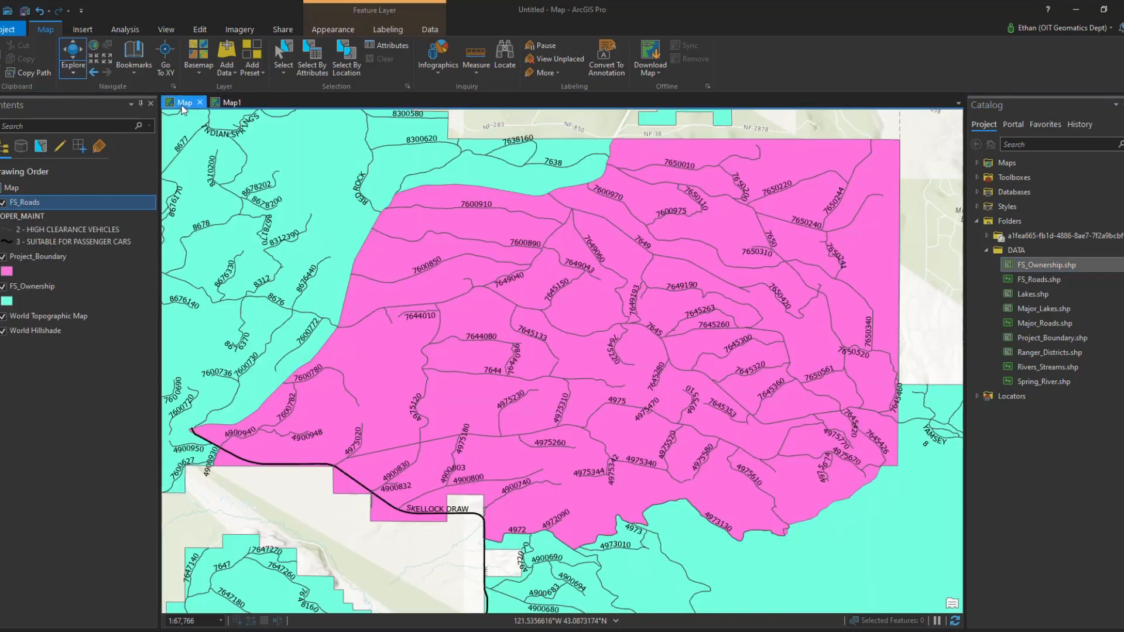
click(234, 104)
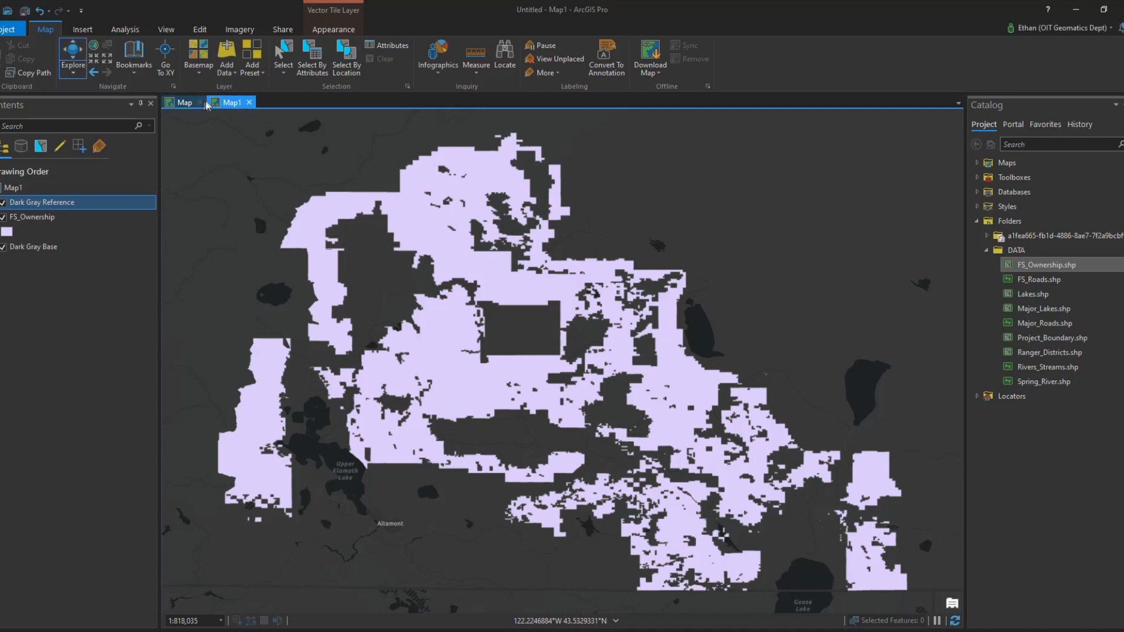
click(187, 105)
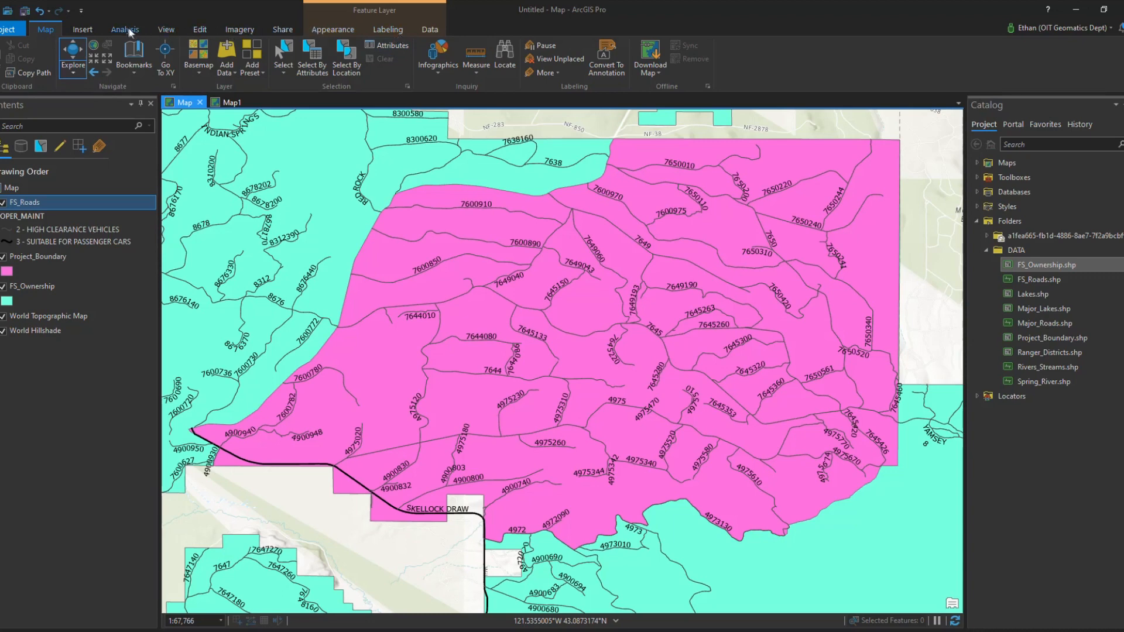
click(83, 30)
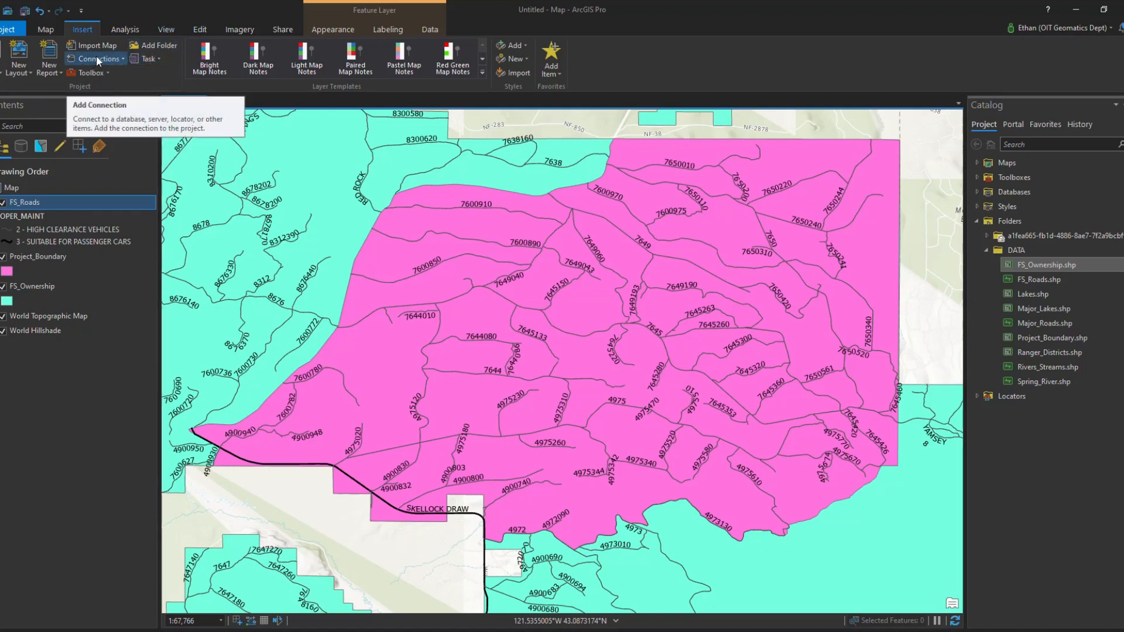
click(23, 72)
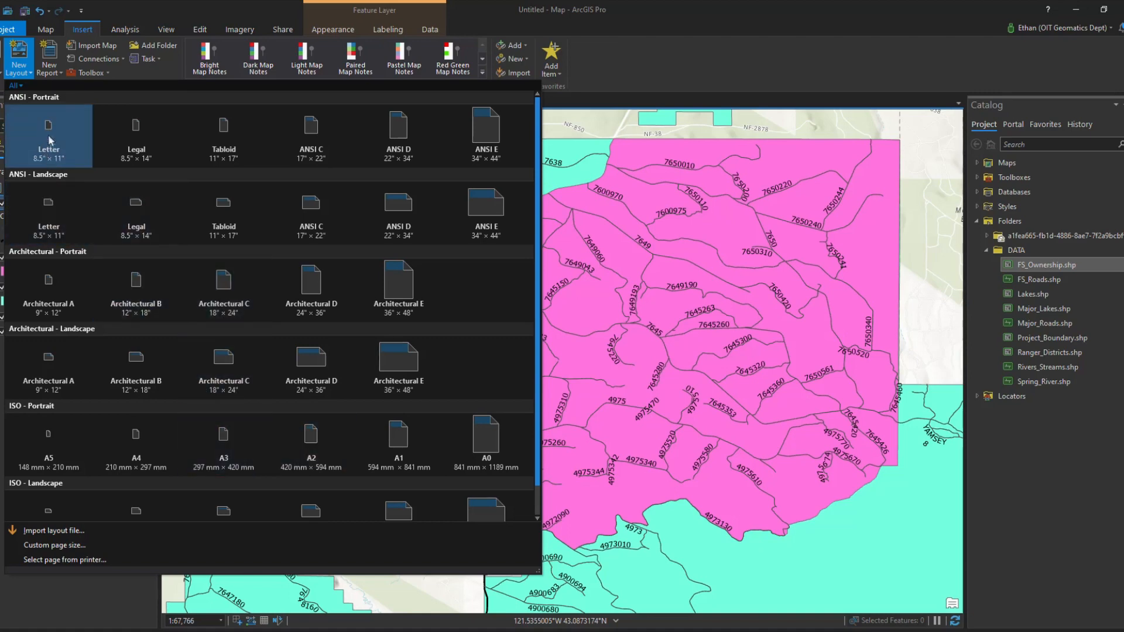
click(49, 154)
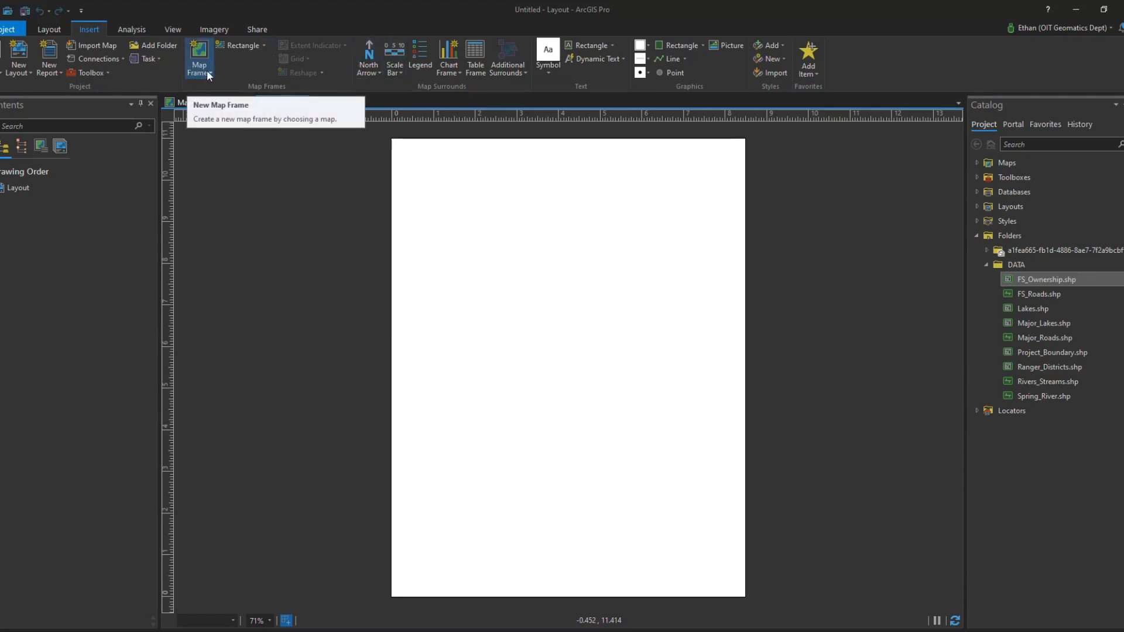
click(265, 46)
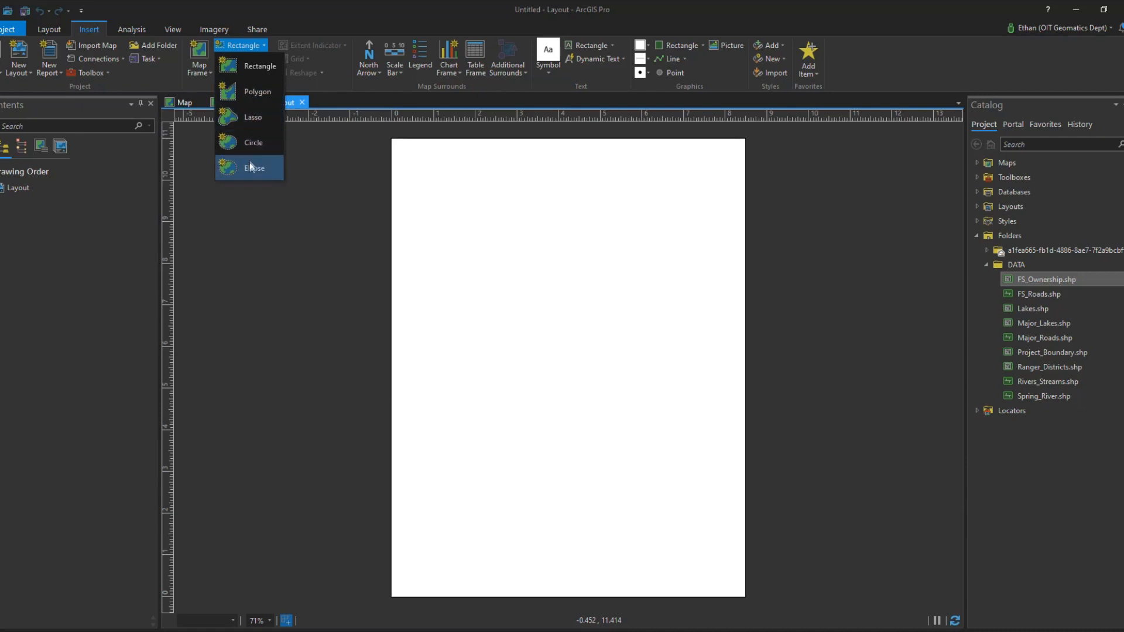
click(250, 65)
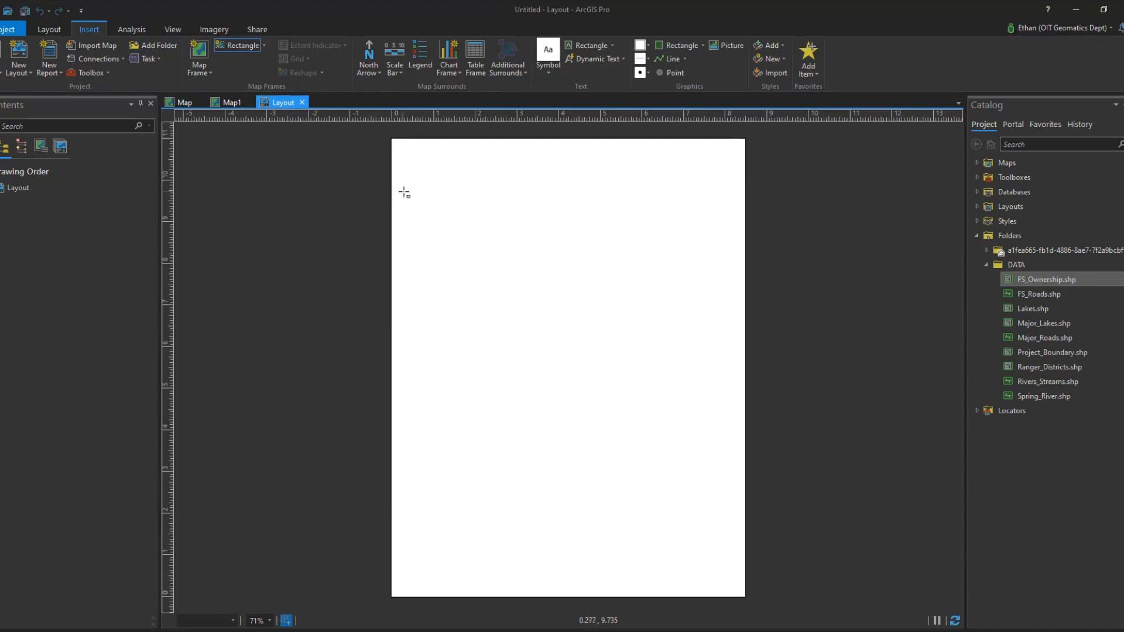
drag(404, 192, 733, 412)
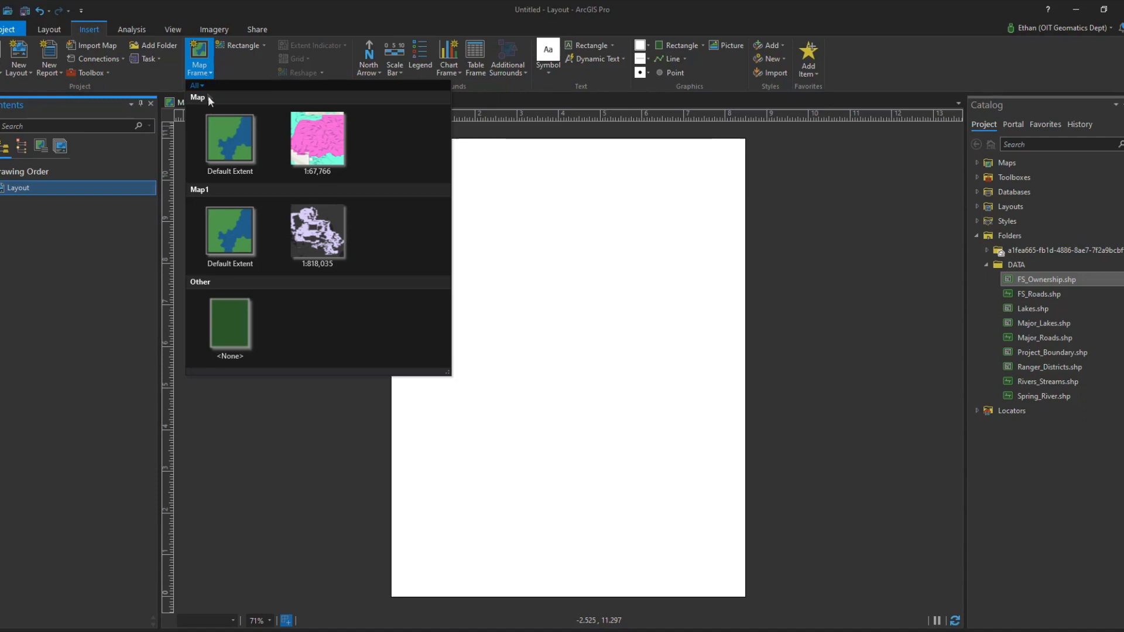
Insert a map frame of Map at its 1:67,766 view, about 7.9 by 5.6 inches, on the upper part of the page.
click(311, 147)
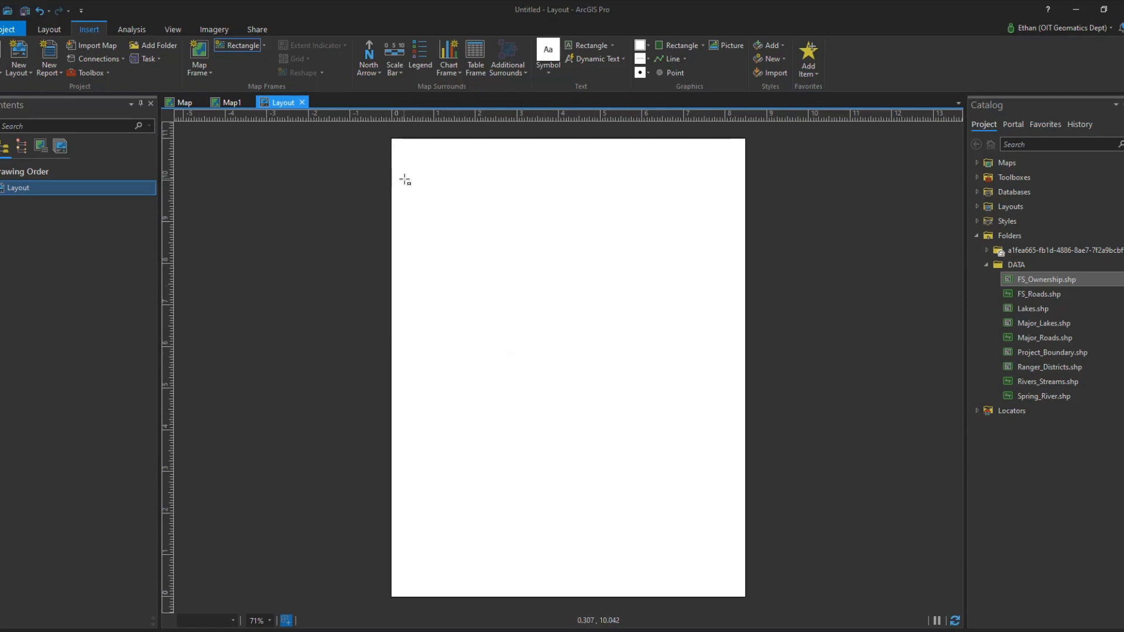
drag(405, 181, 734, 413)
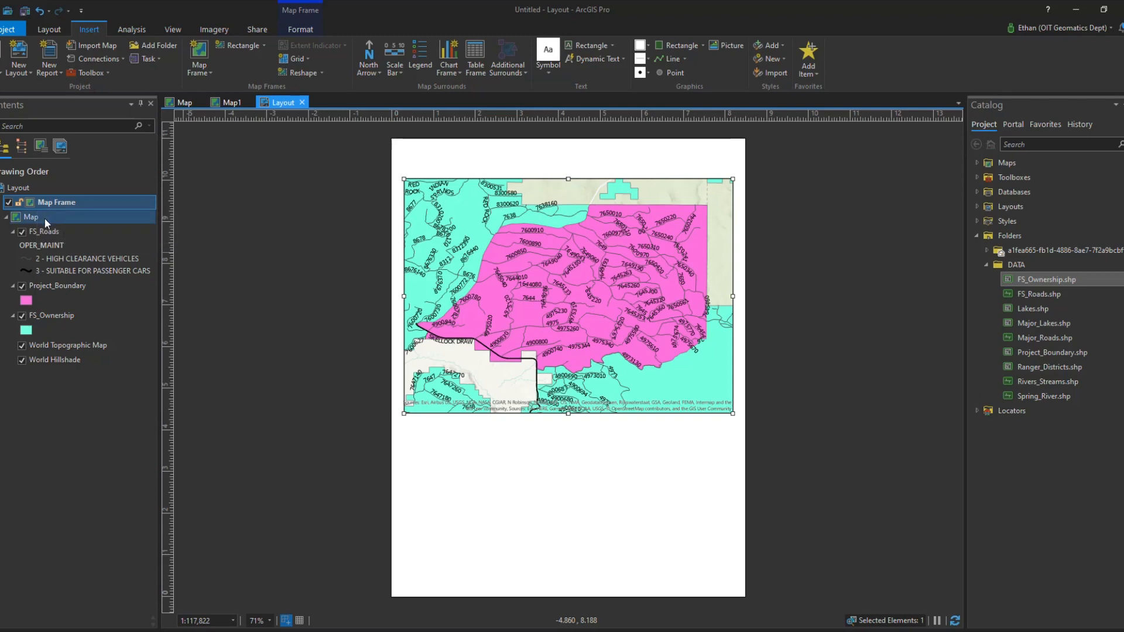
click(392, 393)
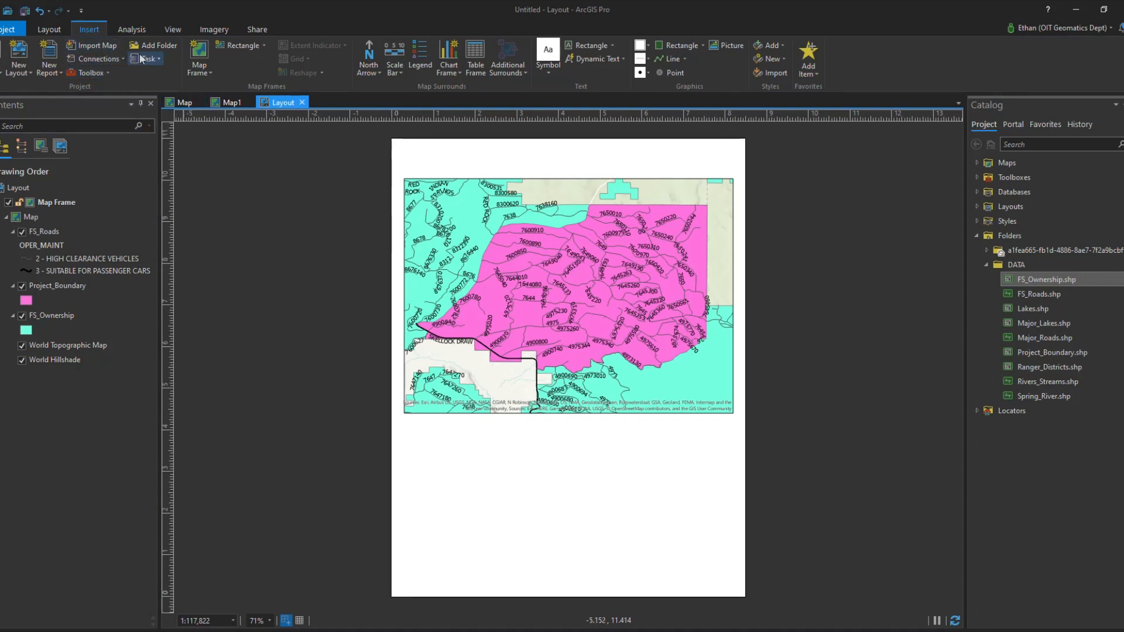
Examine the map frame on the layout page up close and as a whole with the Navigate tool.
scroll(509, 354, up, 1)
scroll(510, 350, up, 3)
scroll(510, 350, down, 5)
scroll(510, 350, up, 4)
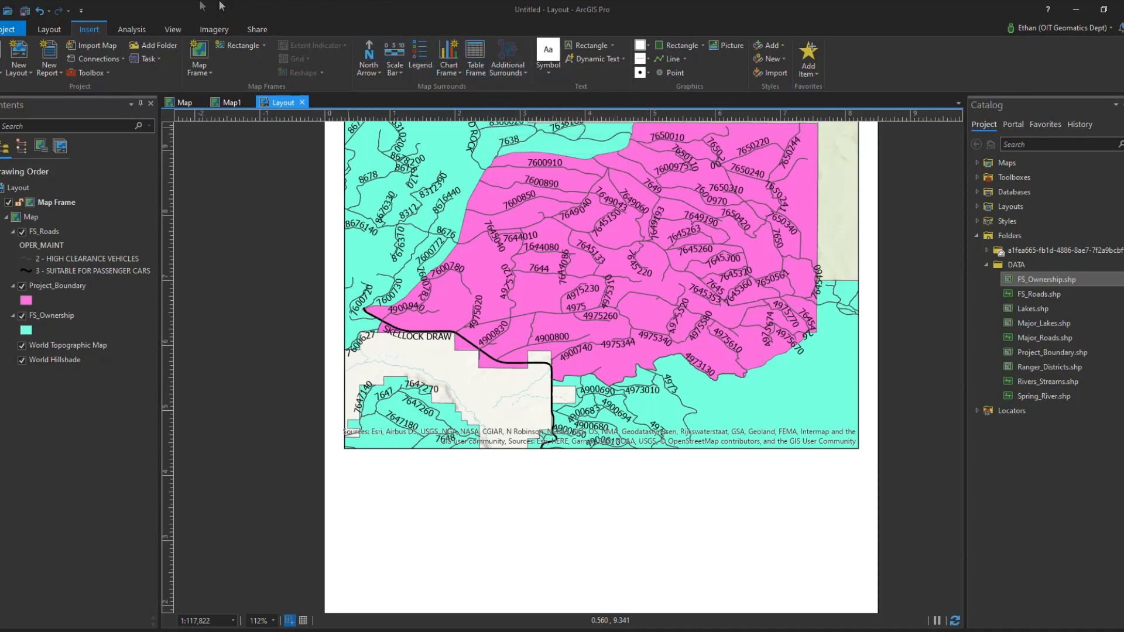
click(46, 30)
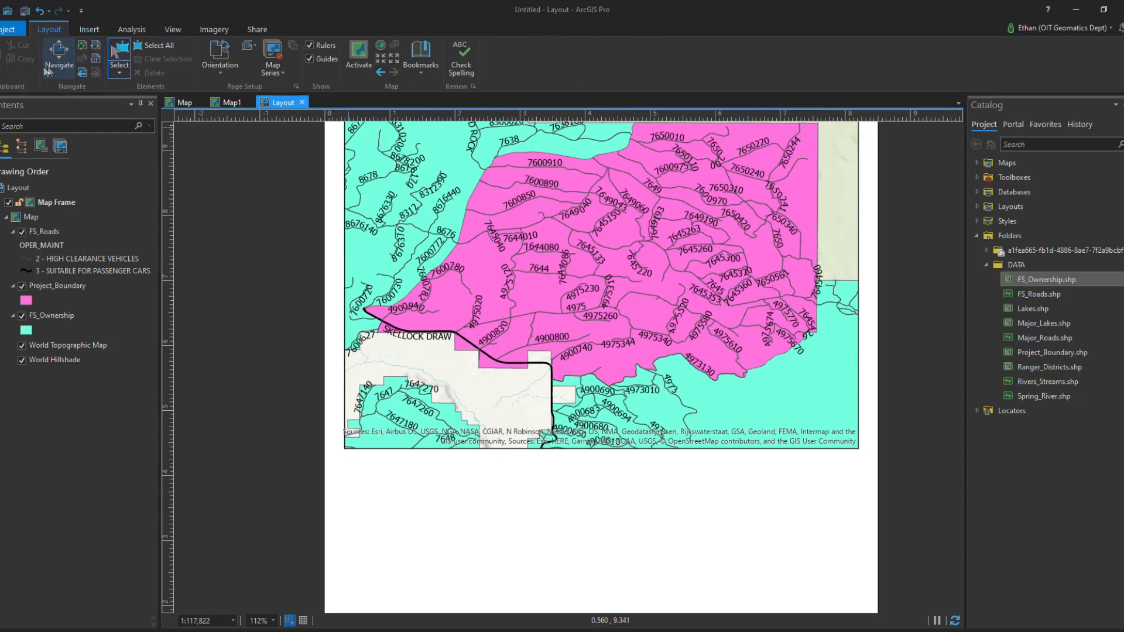
click(62, 51)
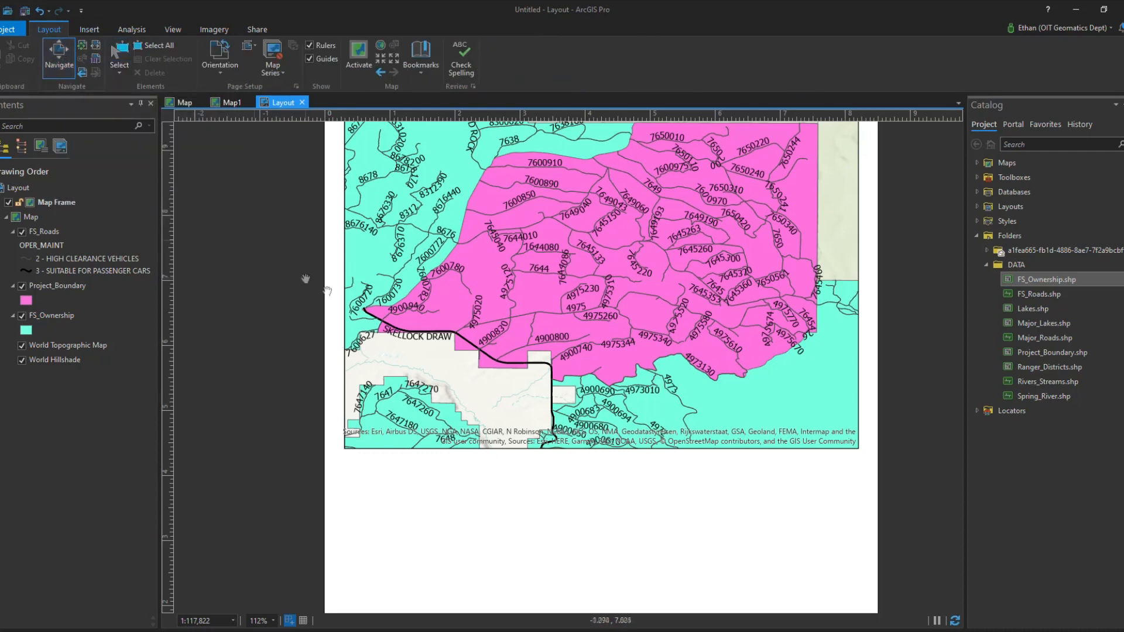
drag(511, 301, 364, 267)
drag(396, 354, 604, 389)
scroll(605, 390, down, 3)
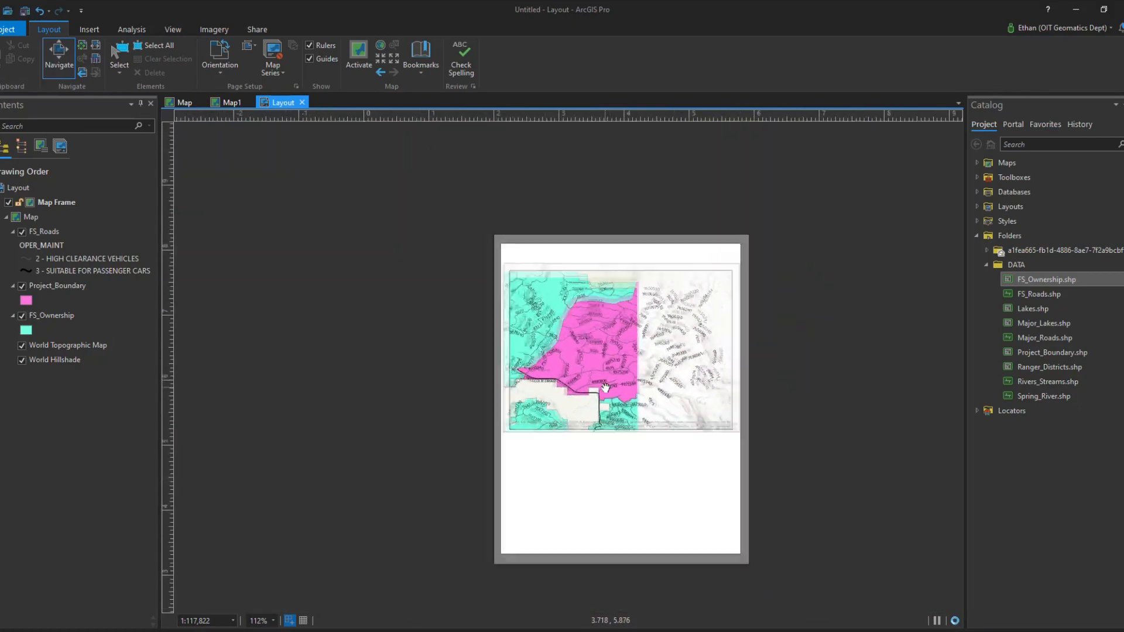
scroll(606, 392, up, 2)
scroll(606, 392, up, 4)
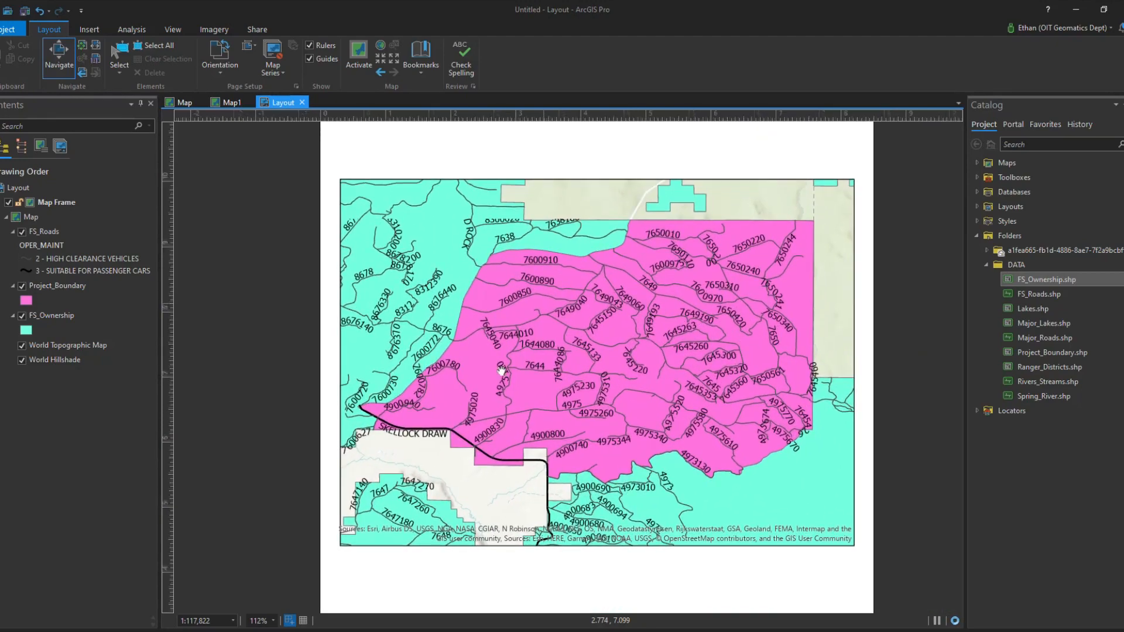
scroll(502, 369, down, 1)
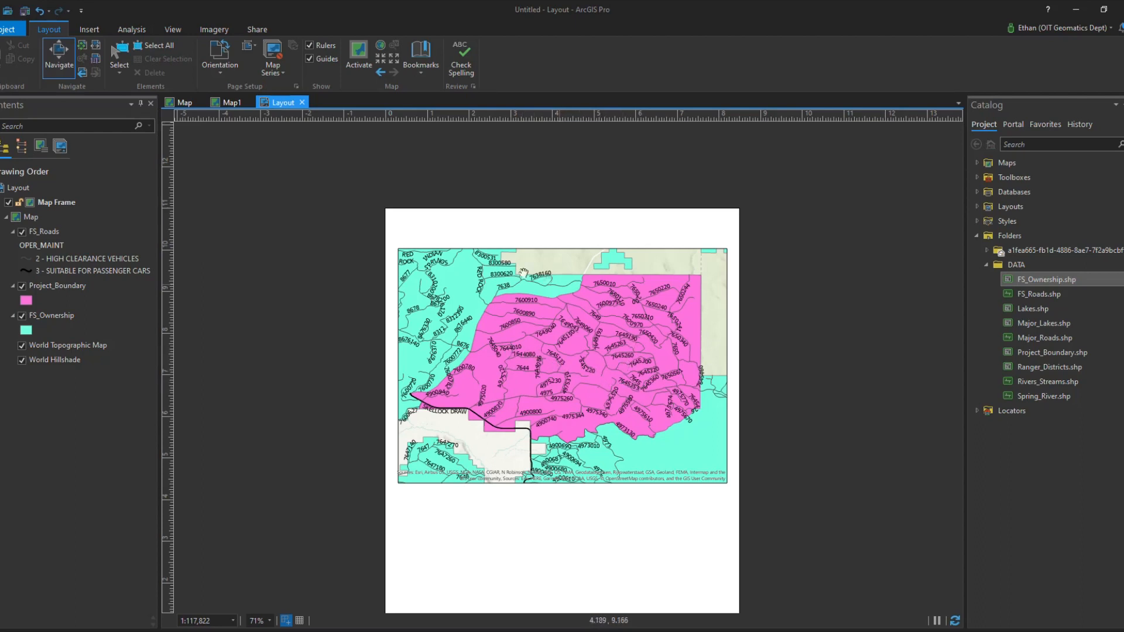
Activate the layout's map frame and shift the map inside it slightly down and to the left.
click(3, 189)
click(35, 202)
right_click(623, 382)
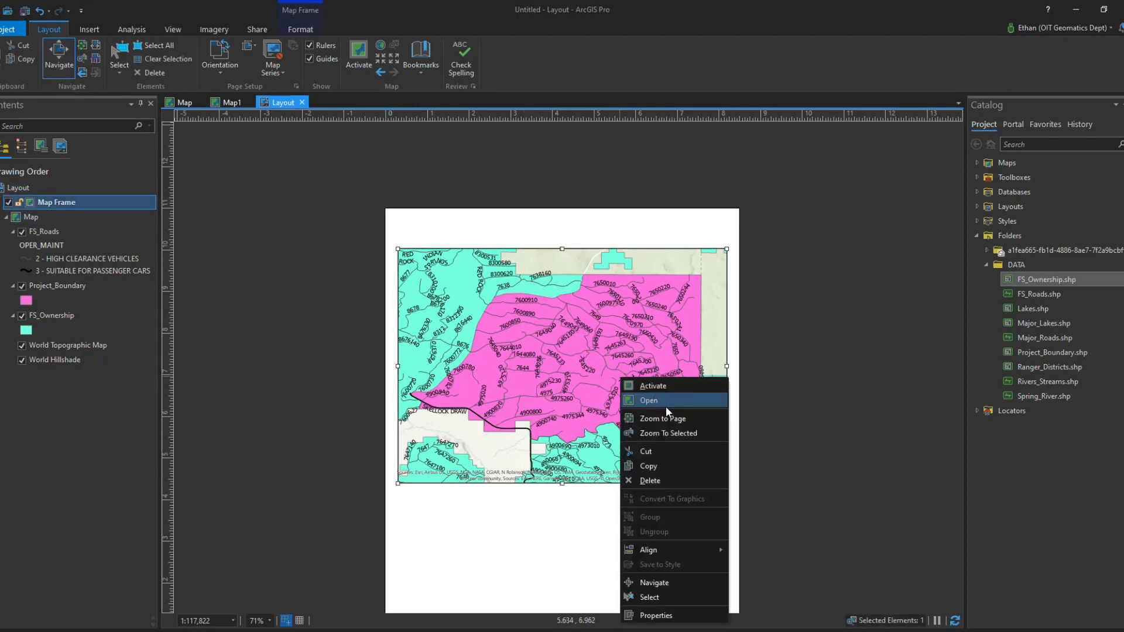
click(664, 387)
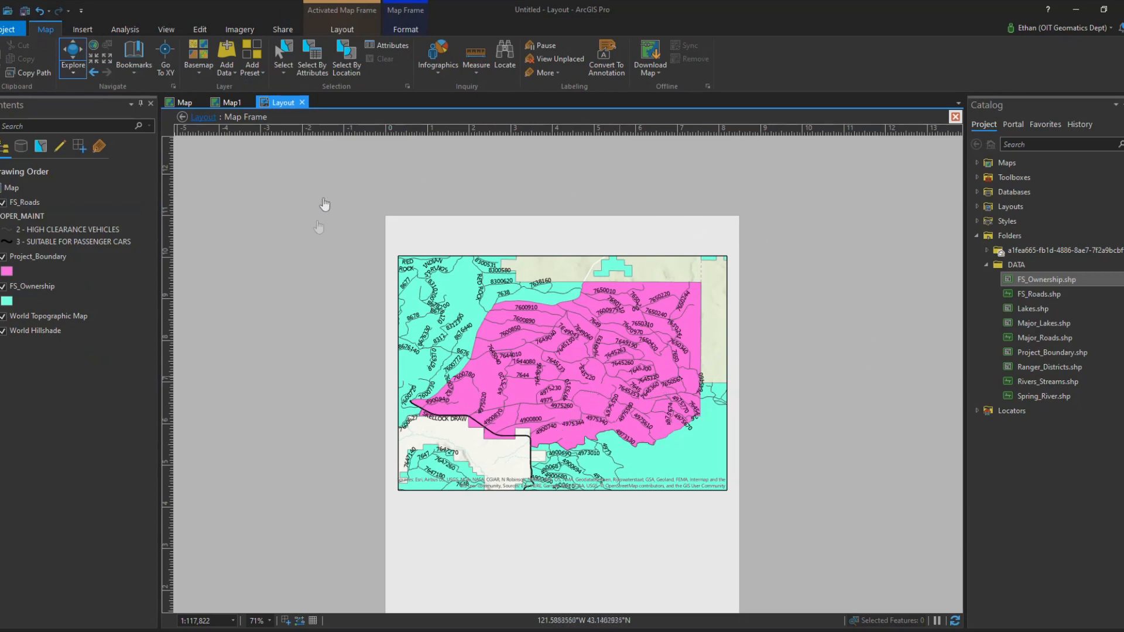
mouse_move(554, 424)
mouse_down()
mouse_move(576, 432)
mouse_move(541, 435)
mouse_up()
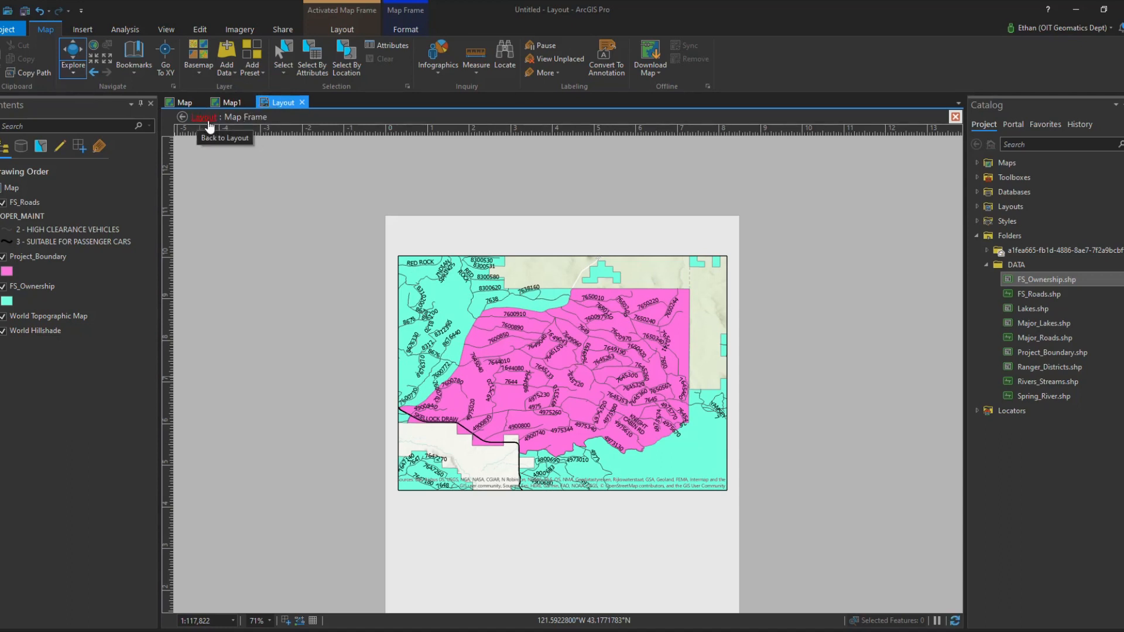
Deactivate the main map frame and insert an elliptical frame of Map1's 1:818,035 view, about 4.9 by 3.2 inches, below the main map's right half.
click(956, 117)
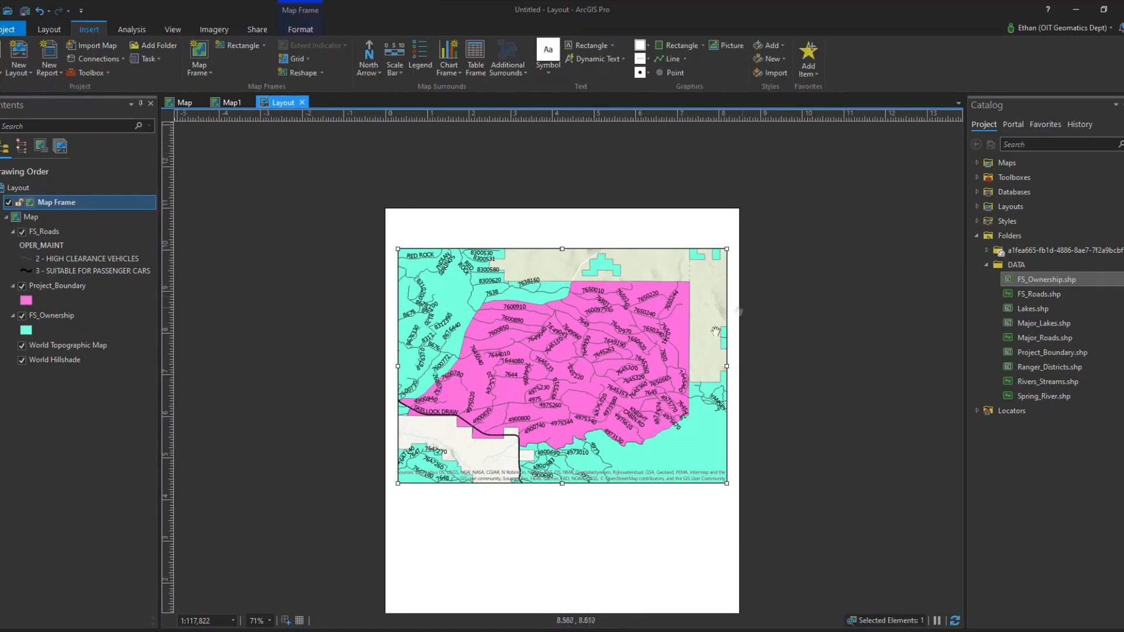
drag(555, 408, 531, 351)
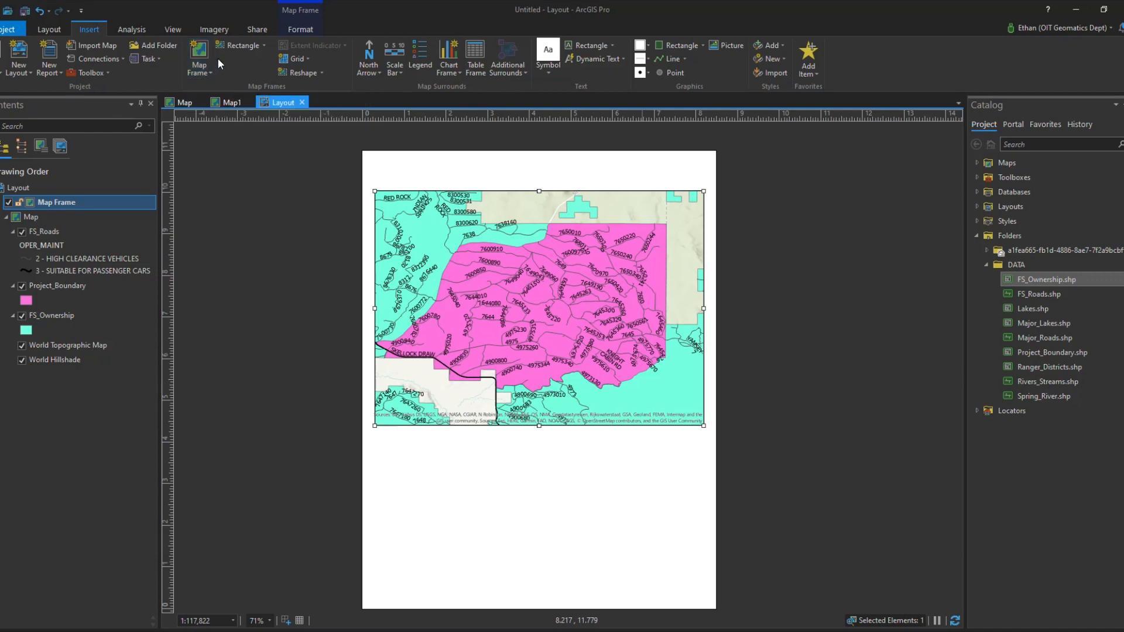
click(264, 46)
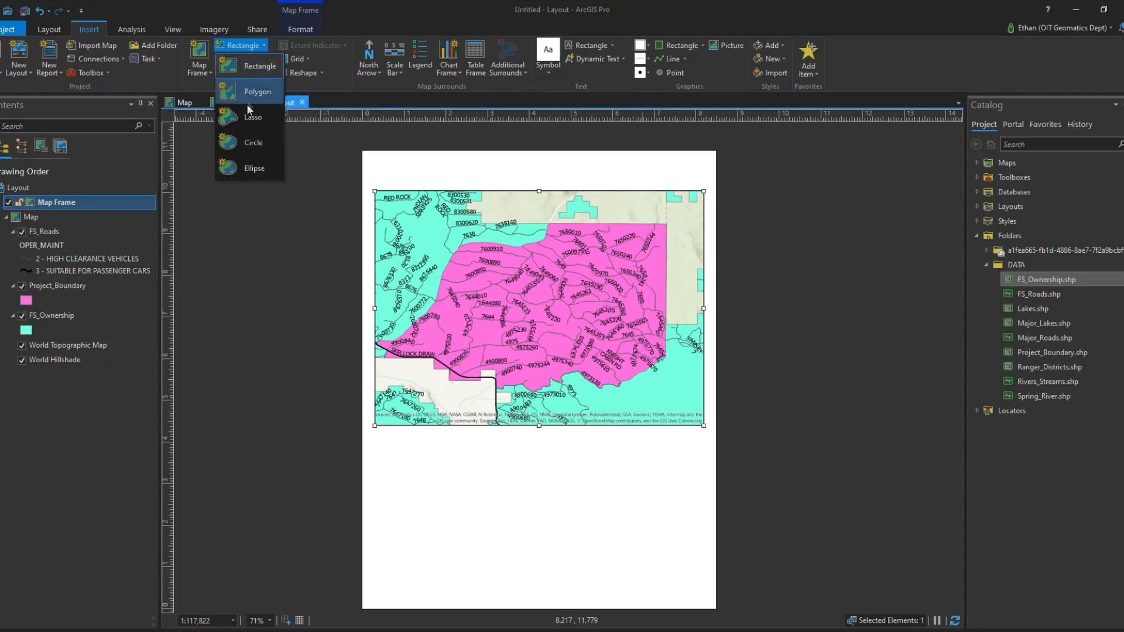
click(247, 170)
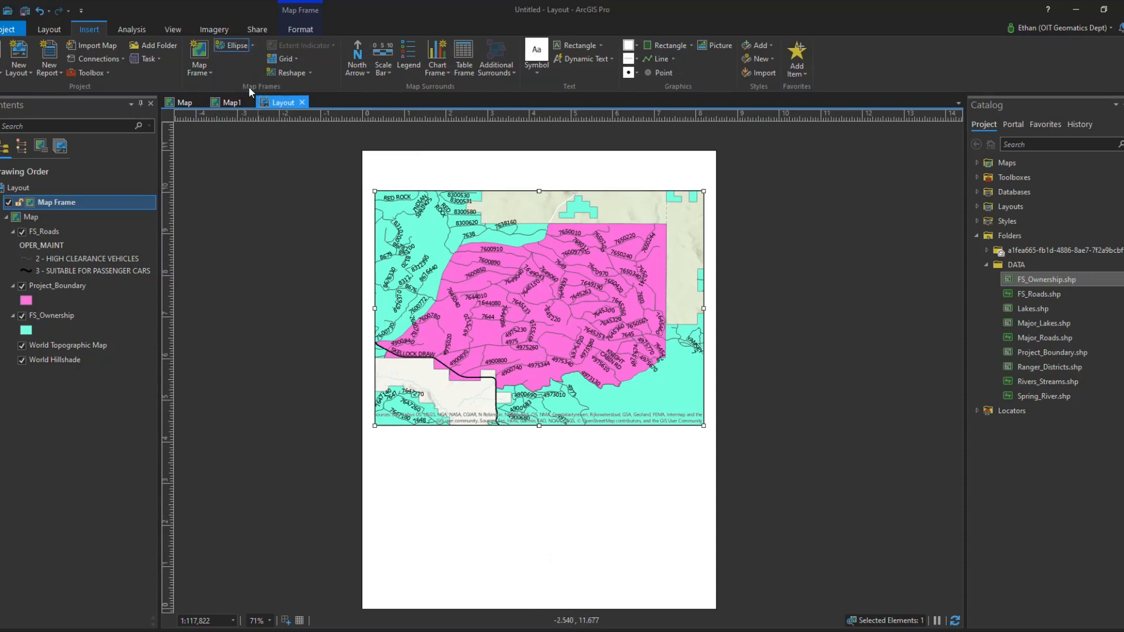
click(203, 68)
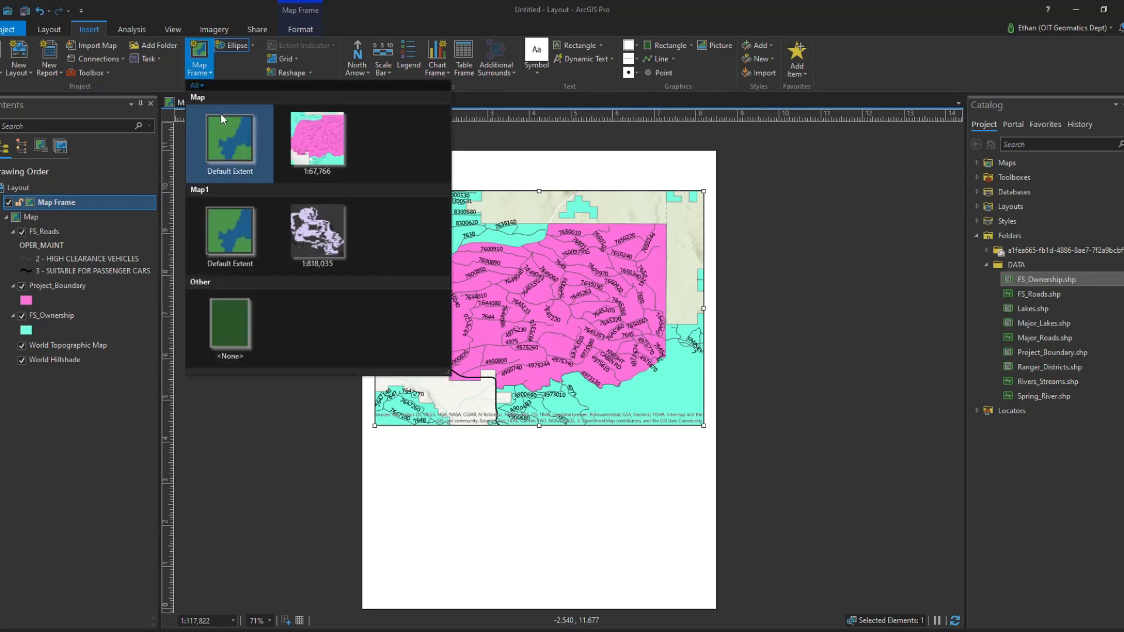
click(309, 212)
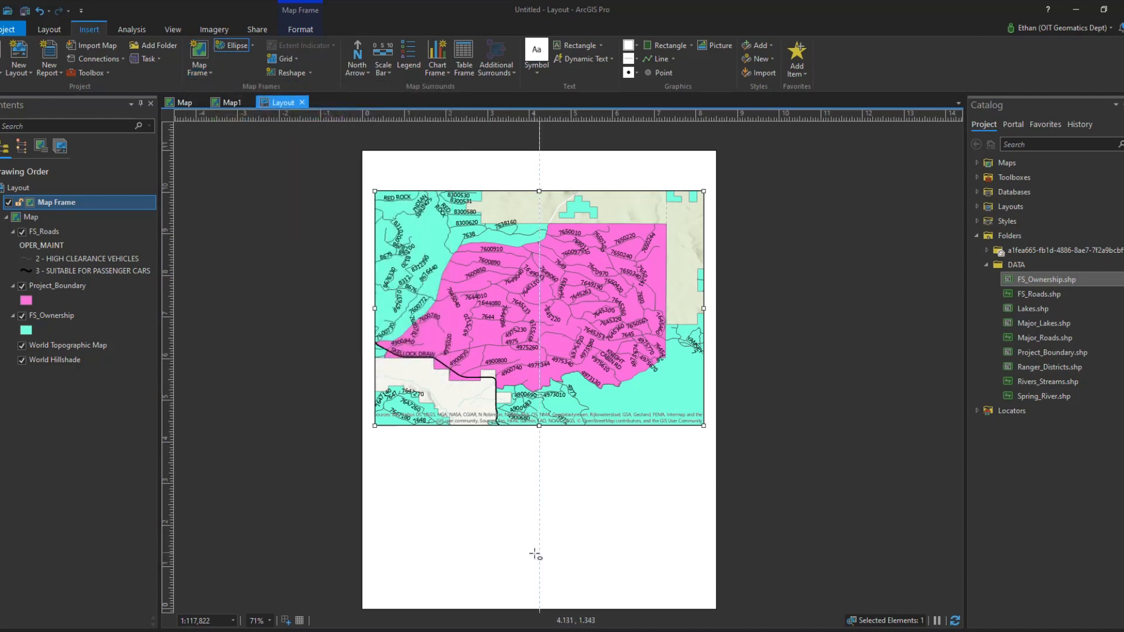
drag(535, 554, 744, 420)
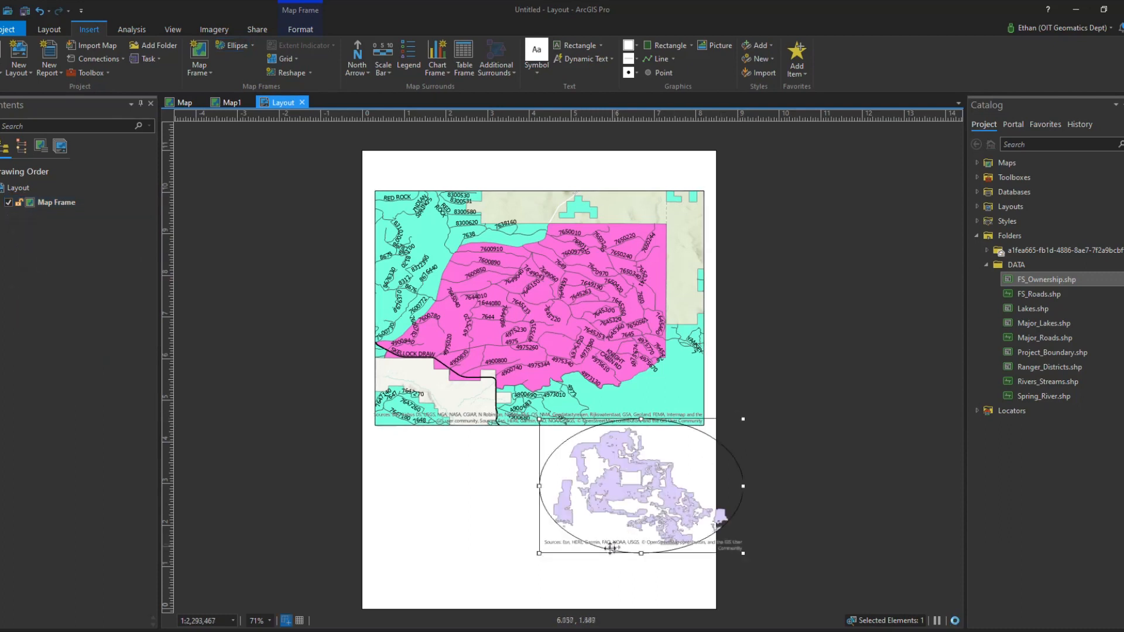
drag(580, 546, 545, 573)
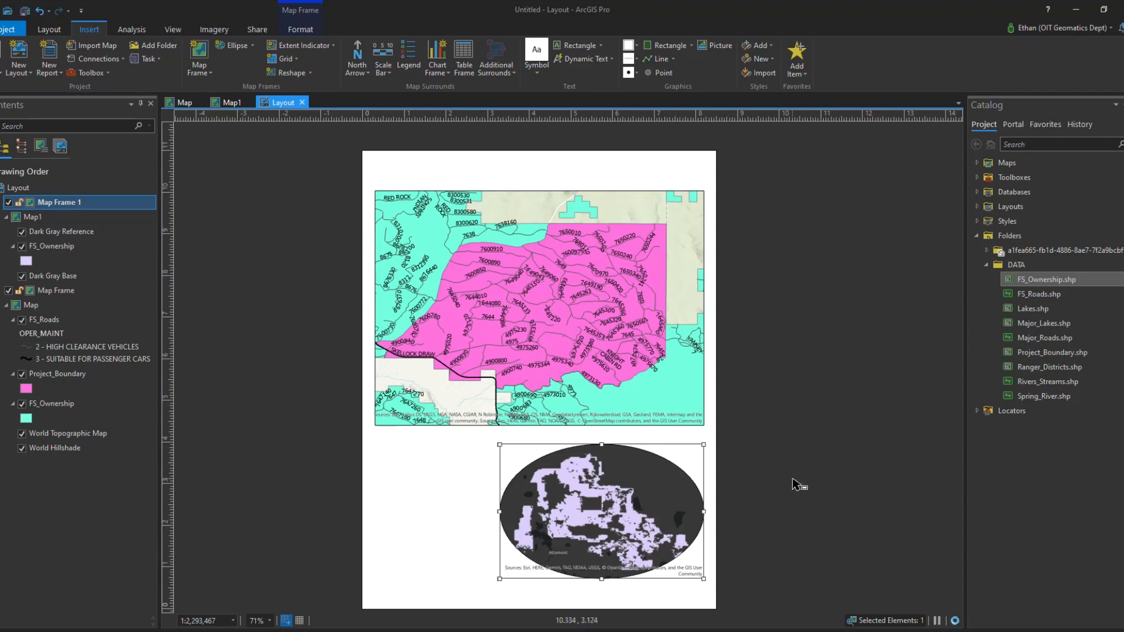
Add an extent indicator to the elliptical overview map showing the extent of Map Frame.
click(745, 504)
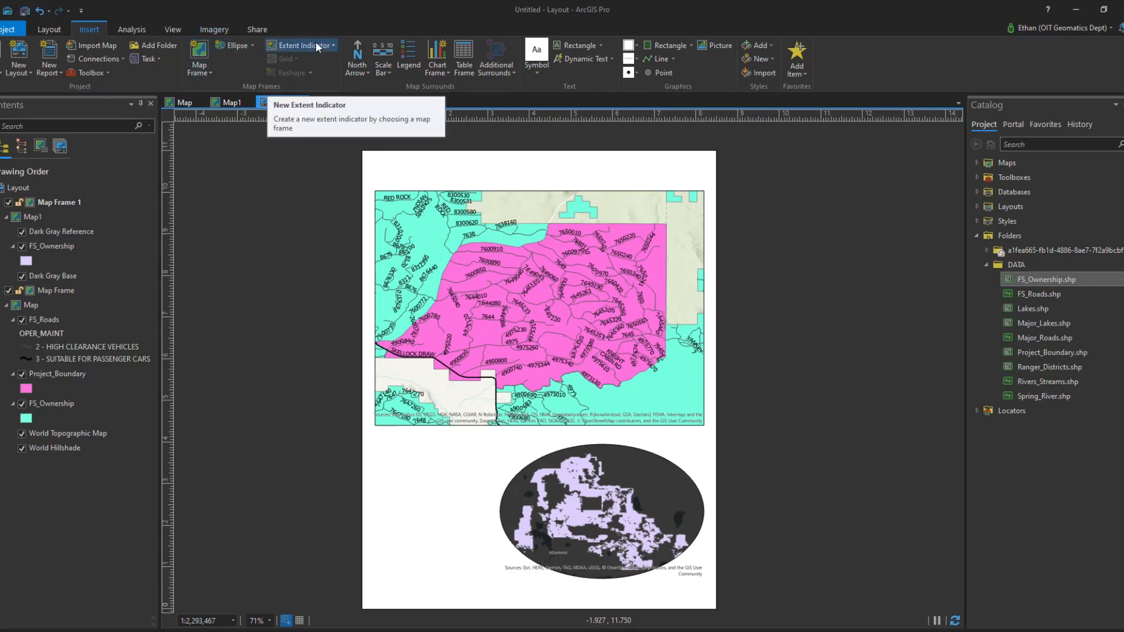
click(330, 44)
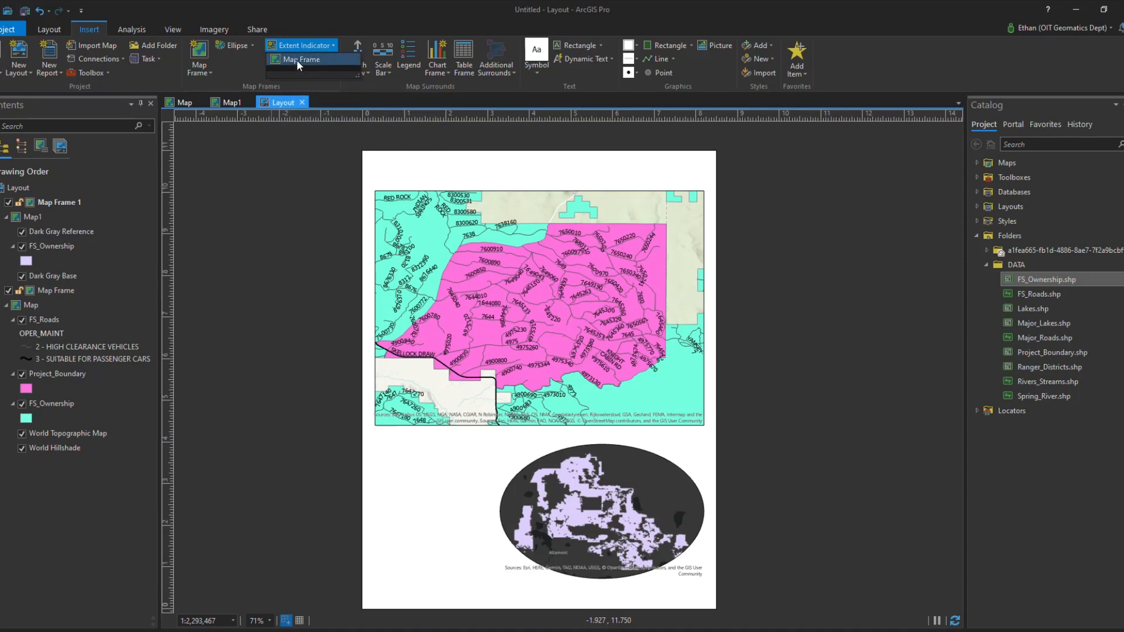
click(297, 60)
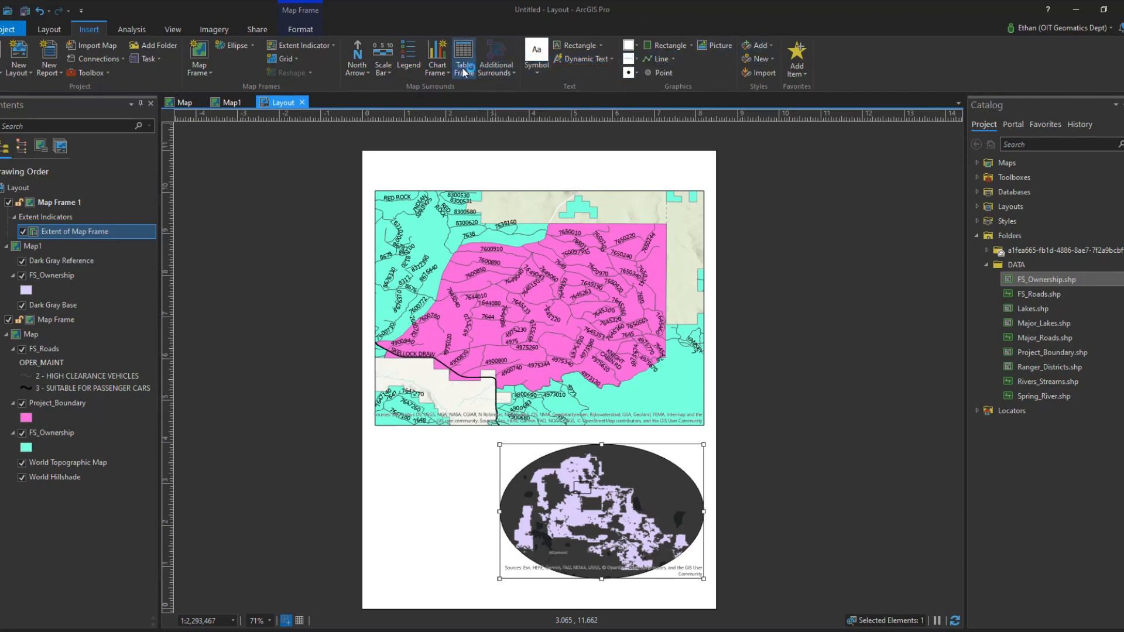
Add a rectangular text title "My First Map" above the main map, about 5.5 by 0.57 inches, and remove the stray extra text element.
click(561, 50)
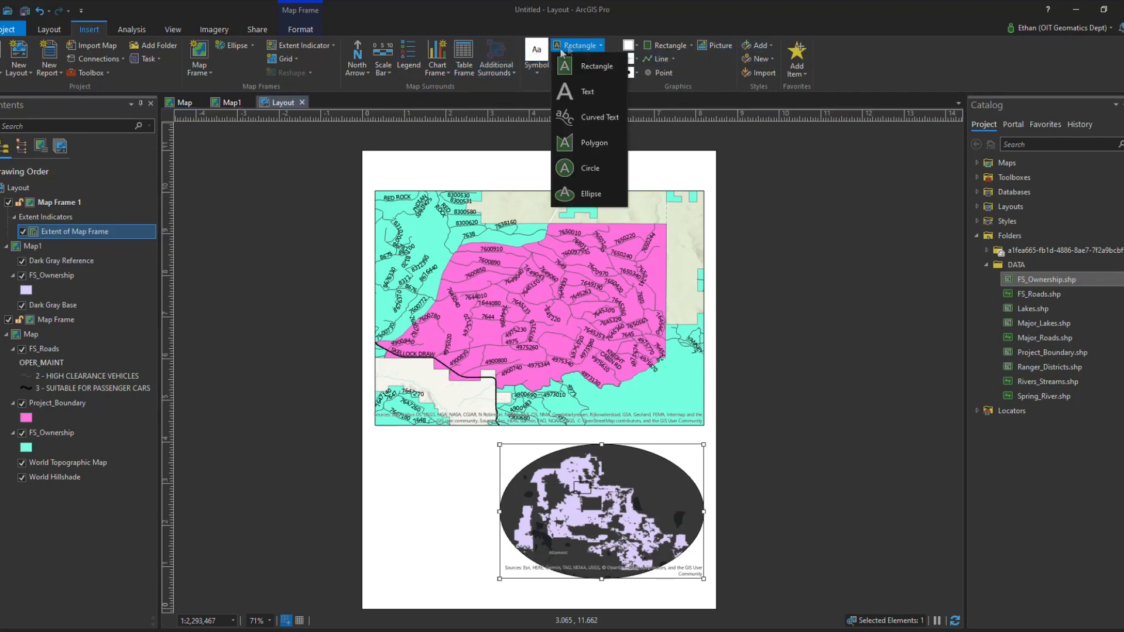
click(601, 44)
click(600, 46)
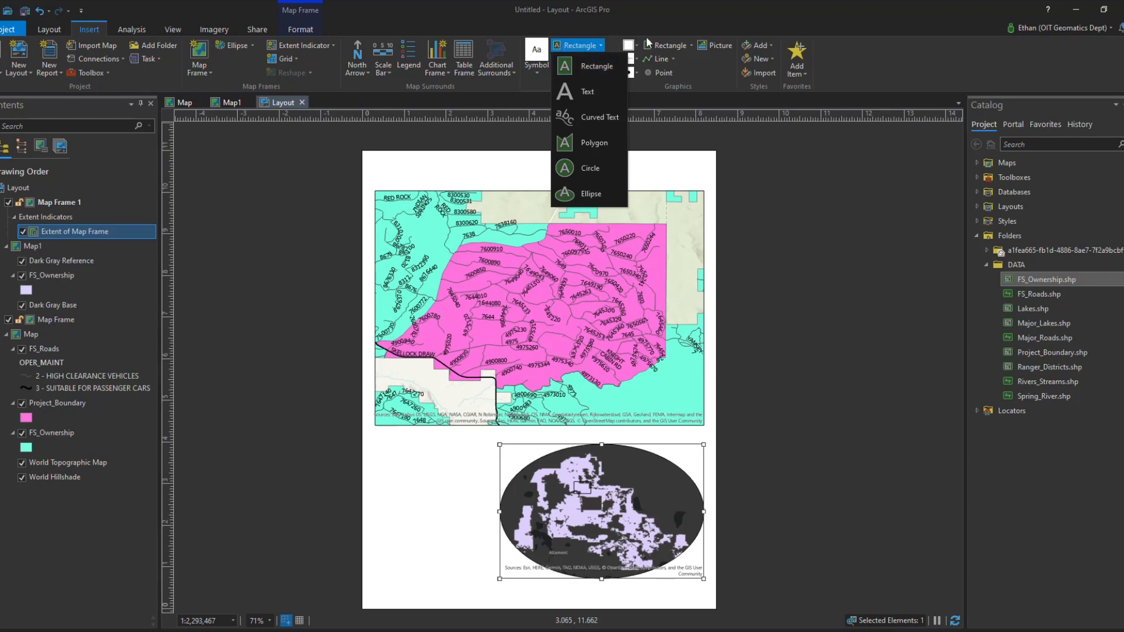
click(592, 68)
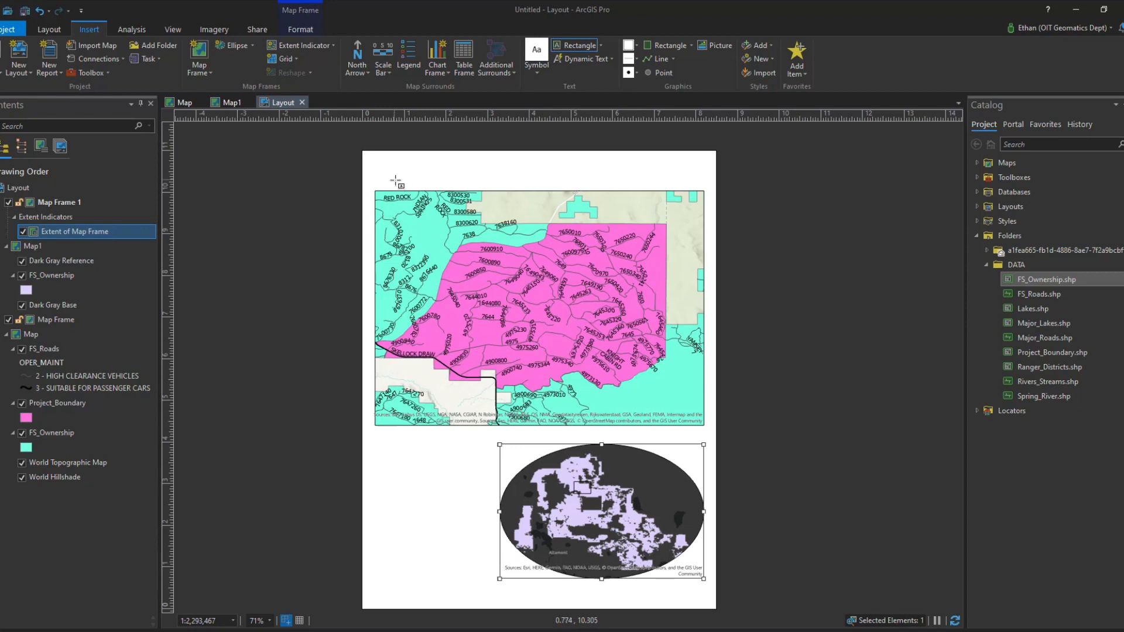
drag(398, 179, 624, 155)
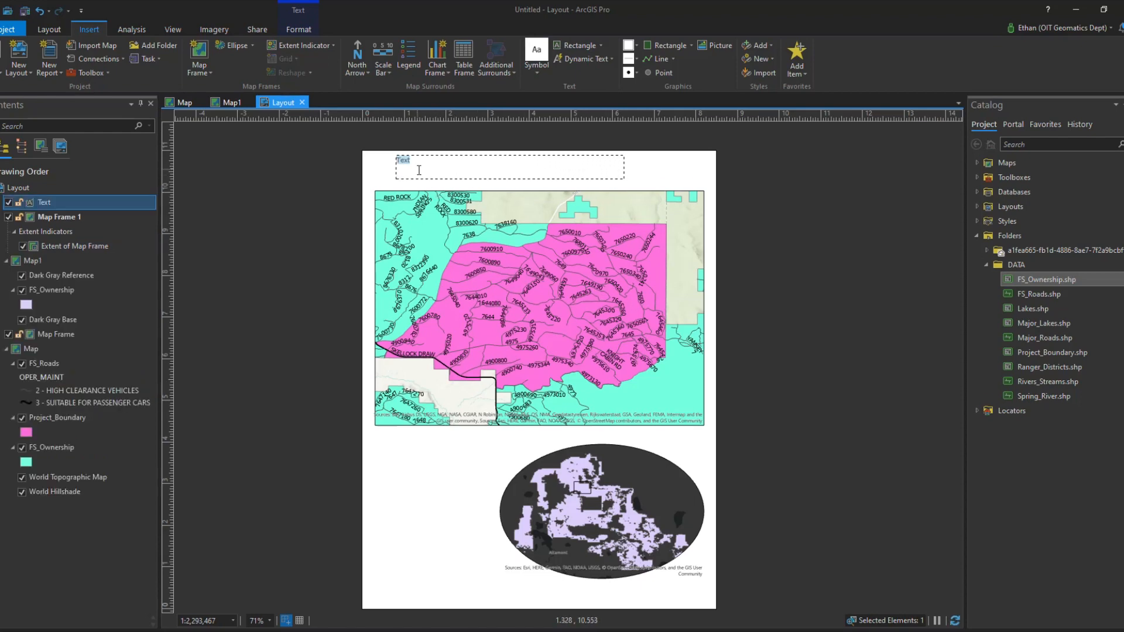
text(My First Map)
click(443, 159)
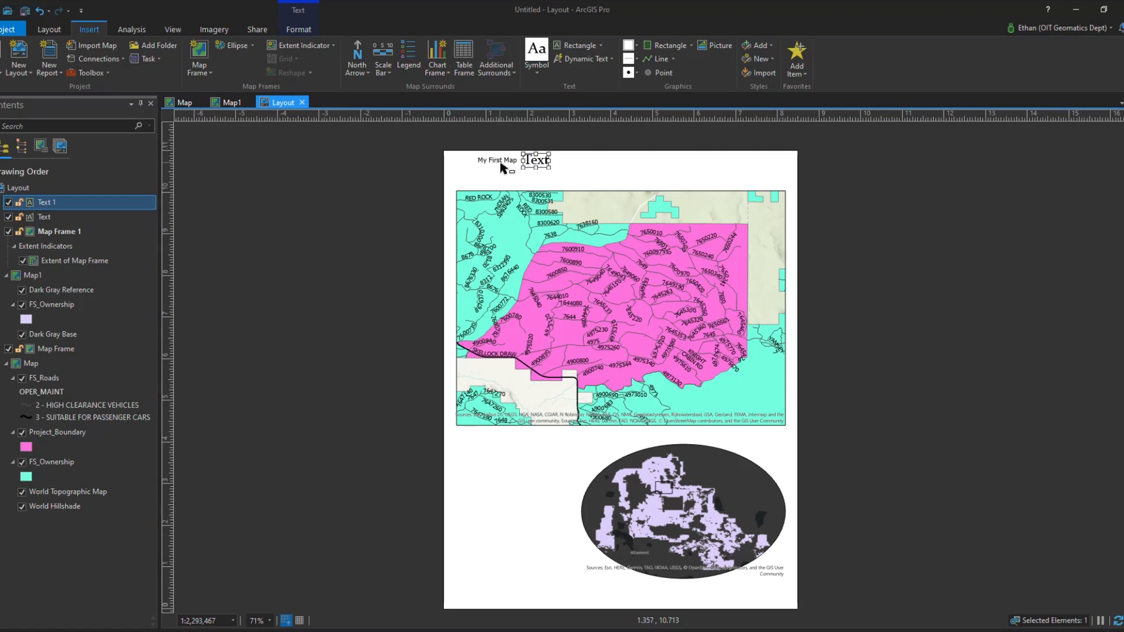
key(Delete)
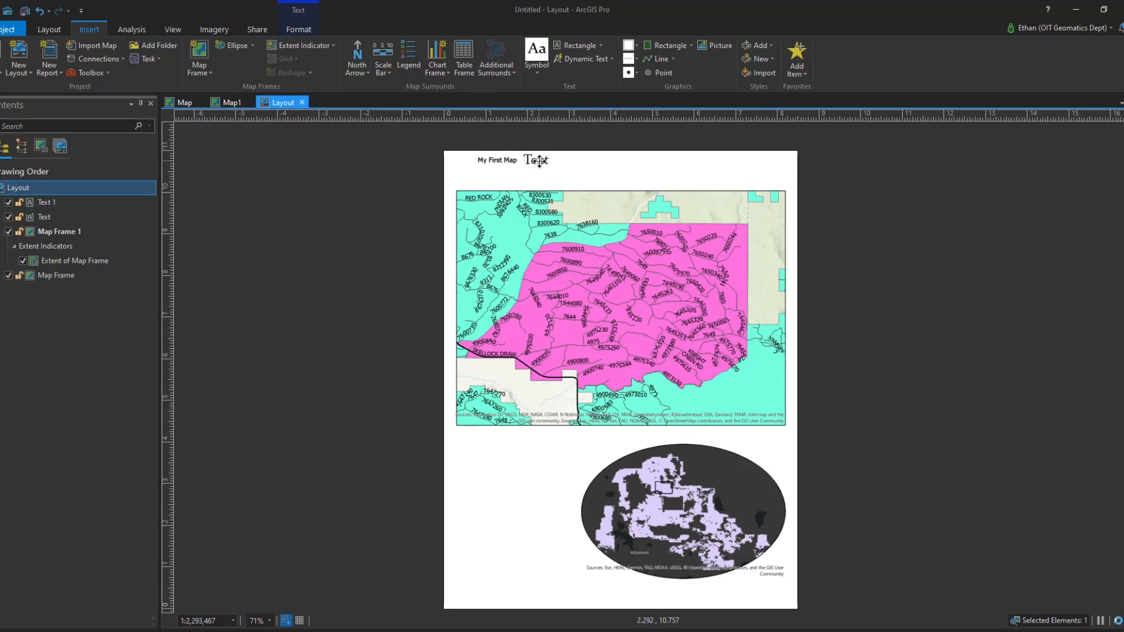
Set the title's text size to 28 pt.
click(505, 163)
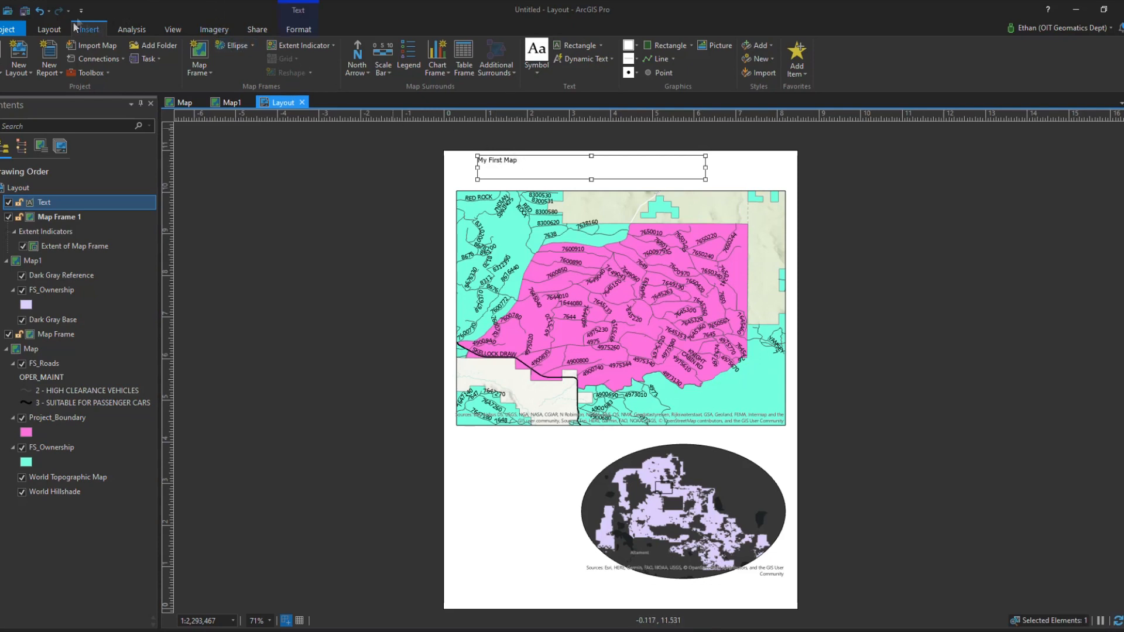
click(293, 30)
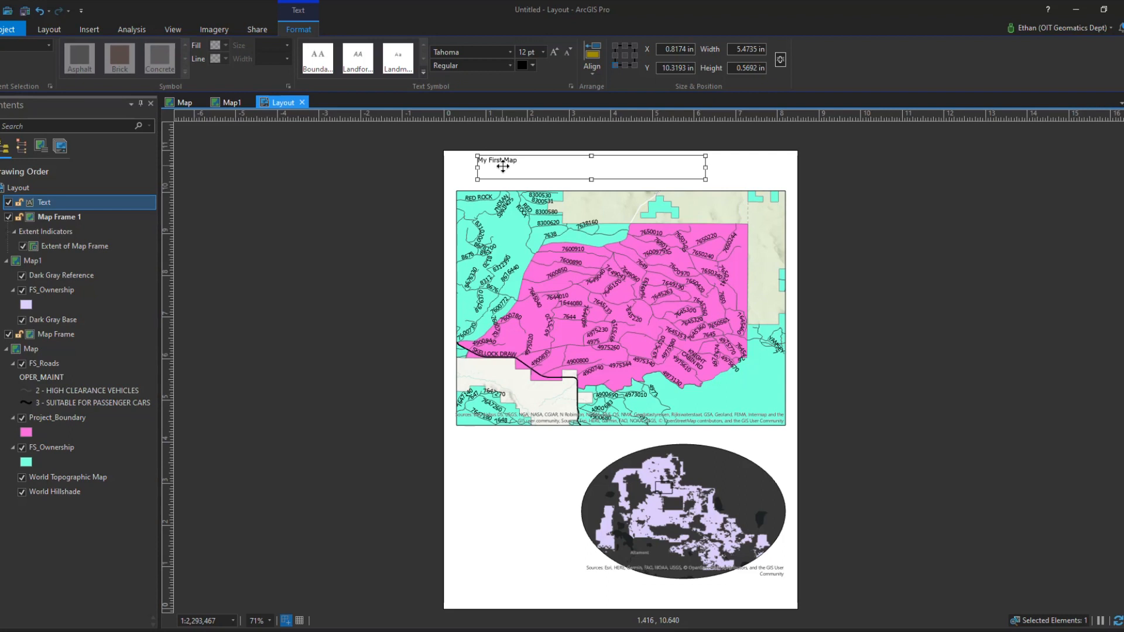
key(ctrl+a)
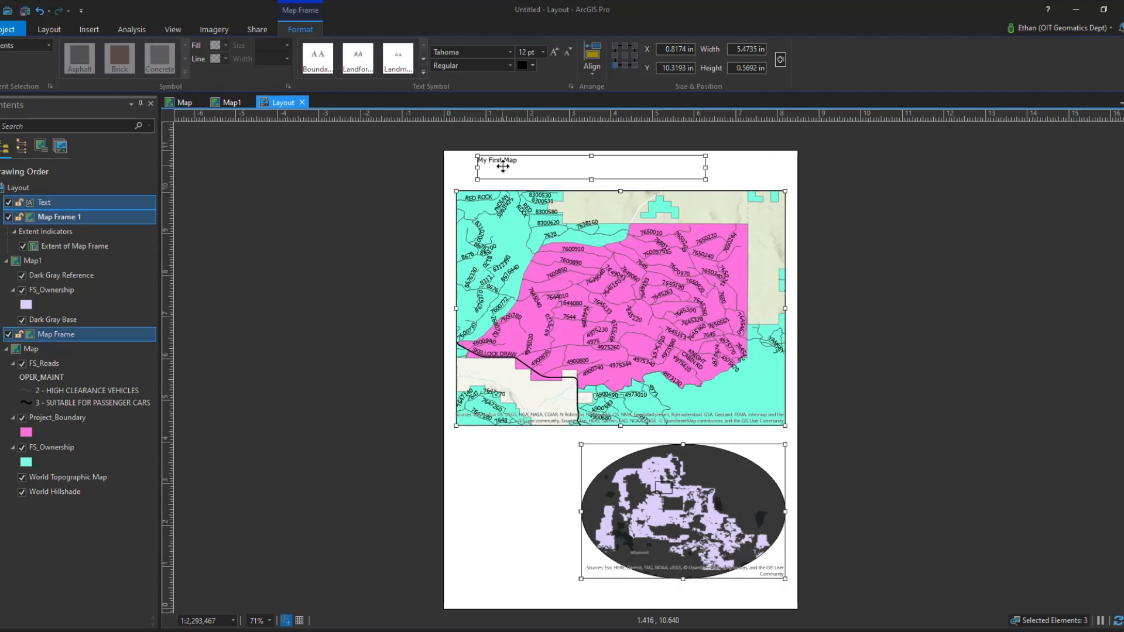
click(542, 52)
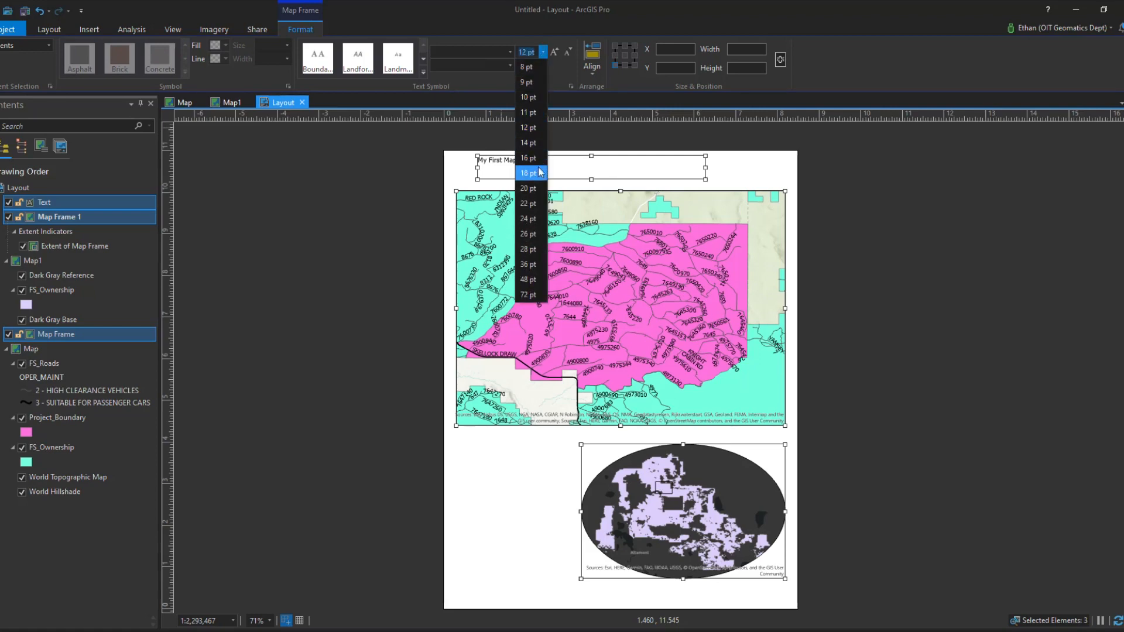
click(528, 249)
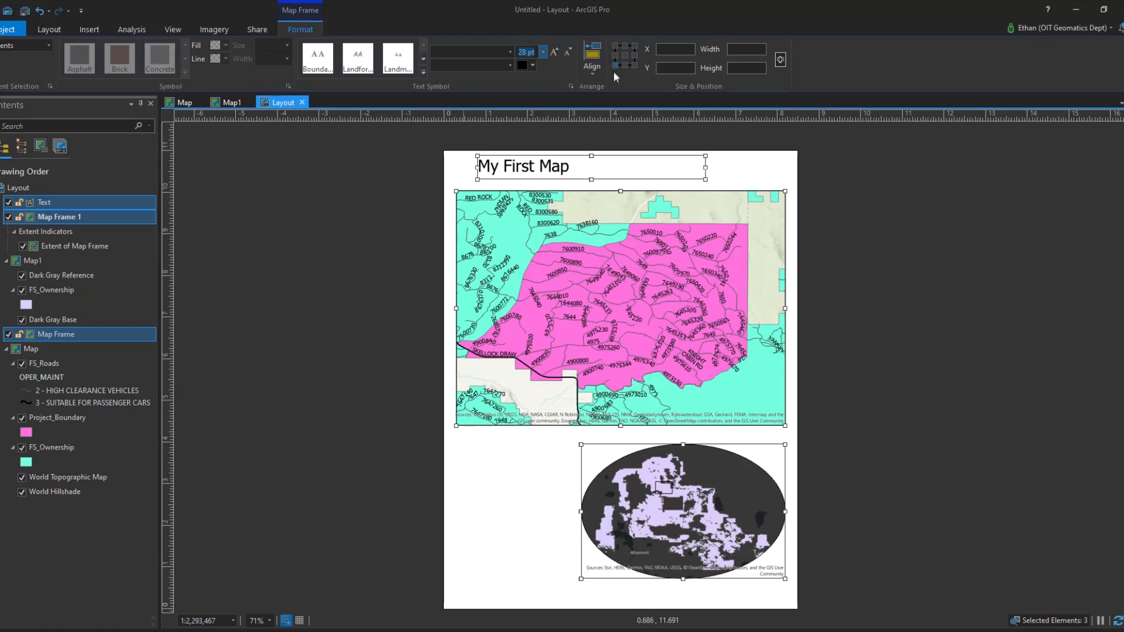
Reduce the title to 26 pt in a box about 2.27 inches wide, centred above the main map frame.
click(592, 73)
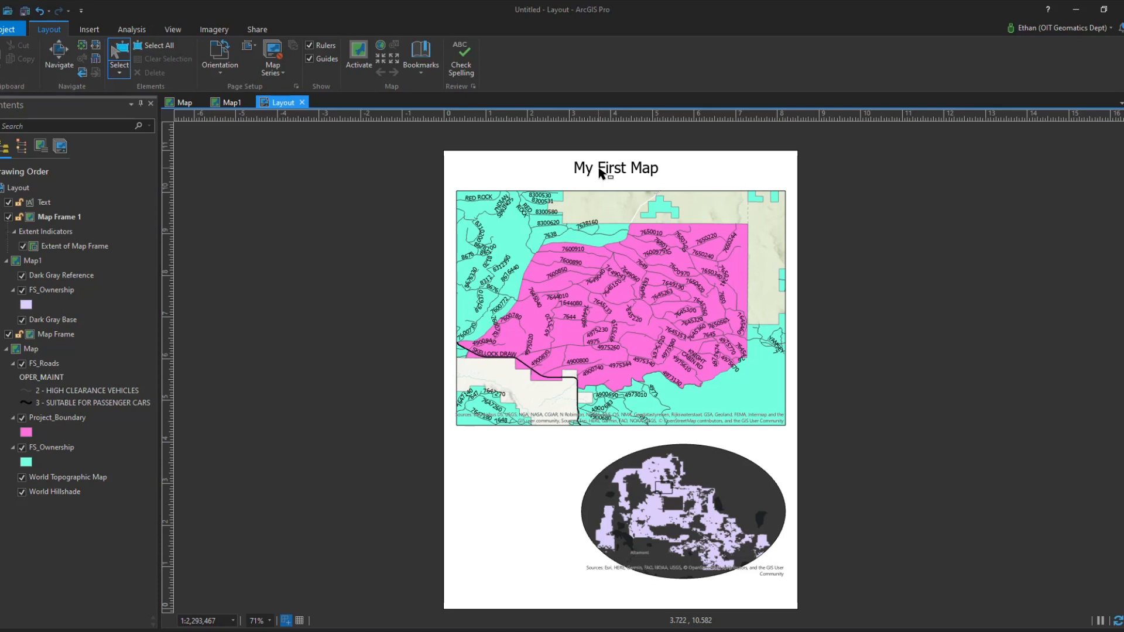
click(589, 173)
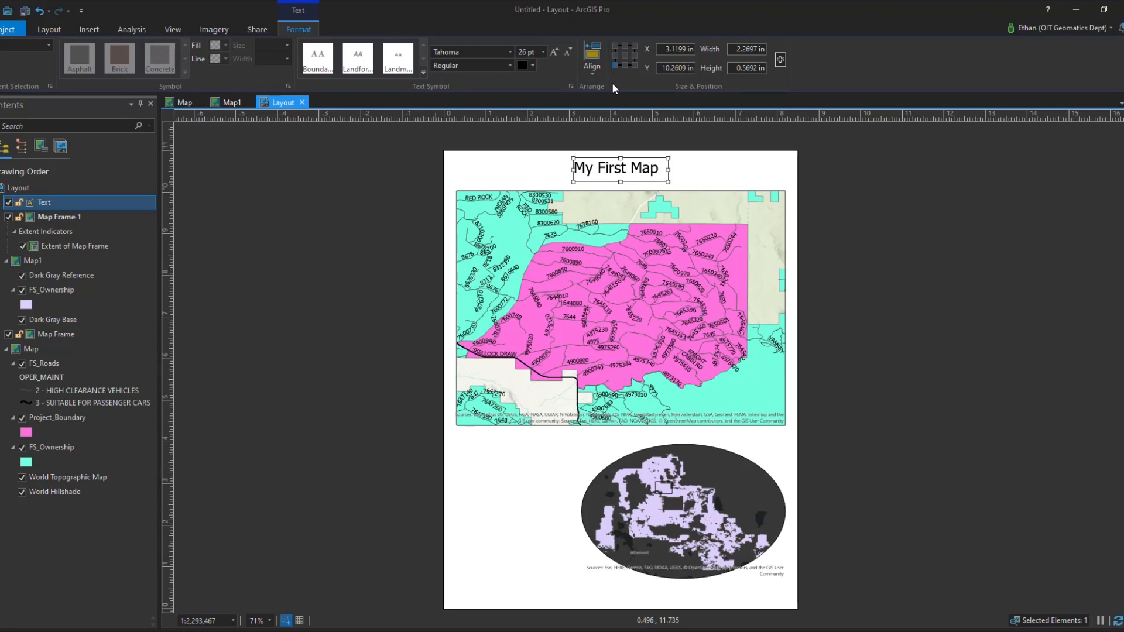
click(592, 72)
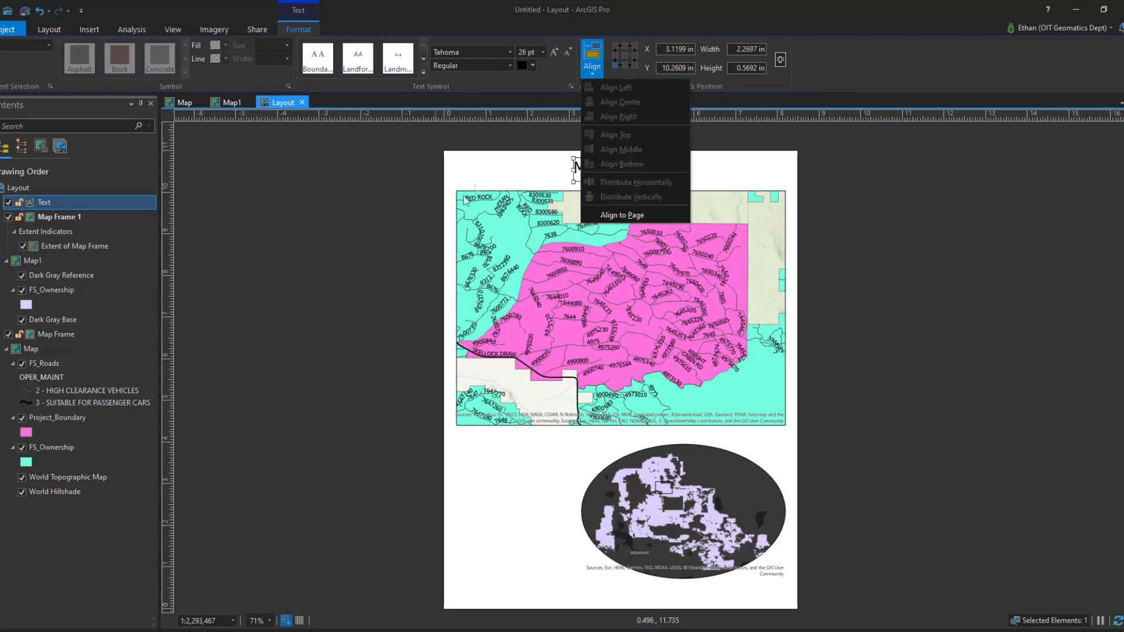
click(498, 177)
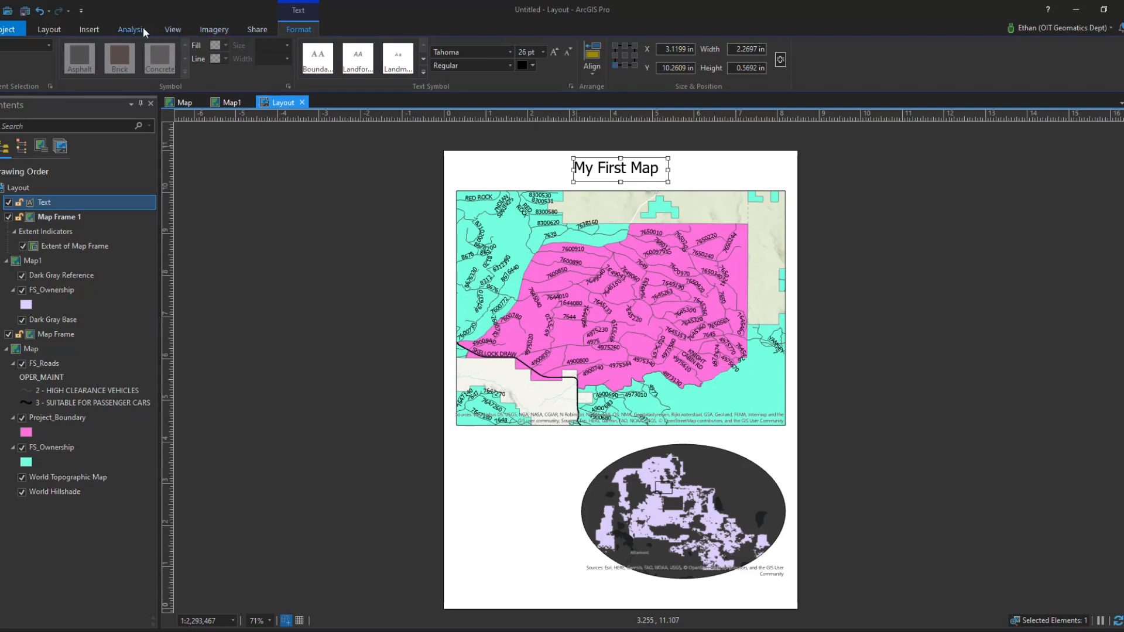
Insert an ArcGIS North 3 north arrow, about 0.25 by 0.5 inches, just below the main map frame and flush with its left edge.
click(88, 29)
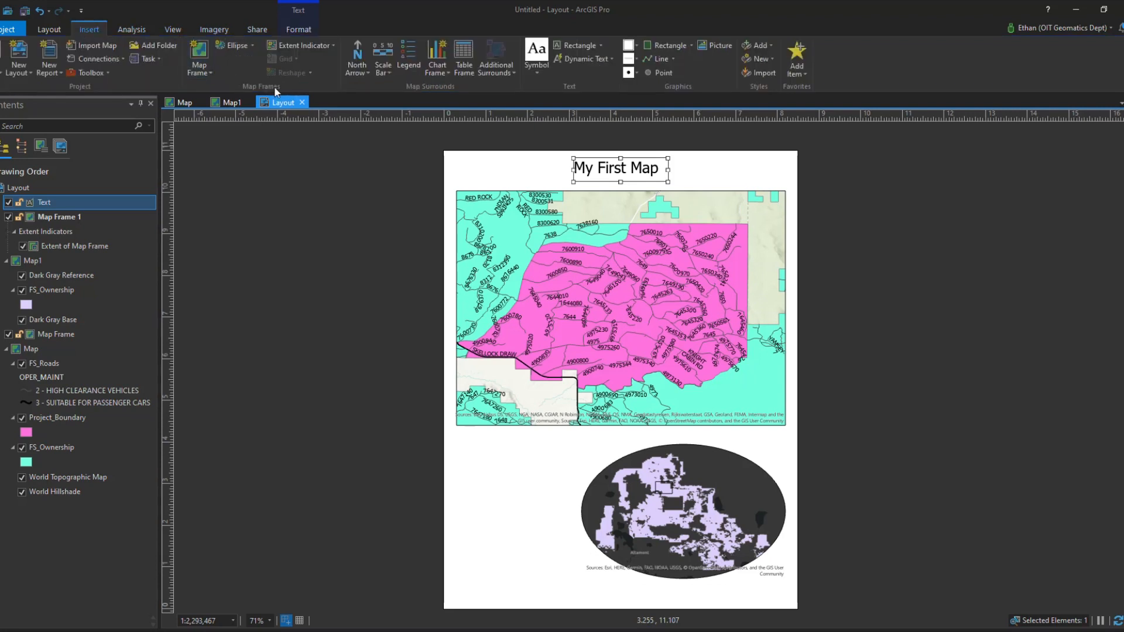
click(357, 73)
scroll(391, 209, down, 2)
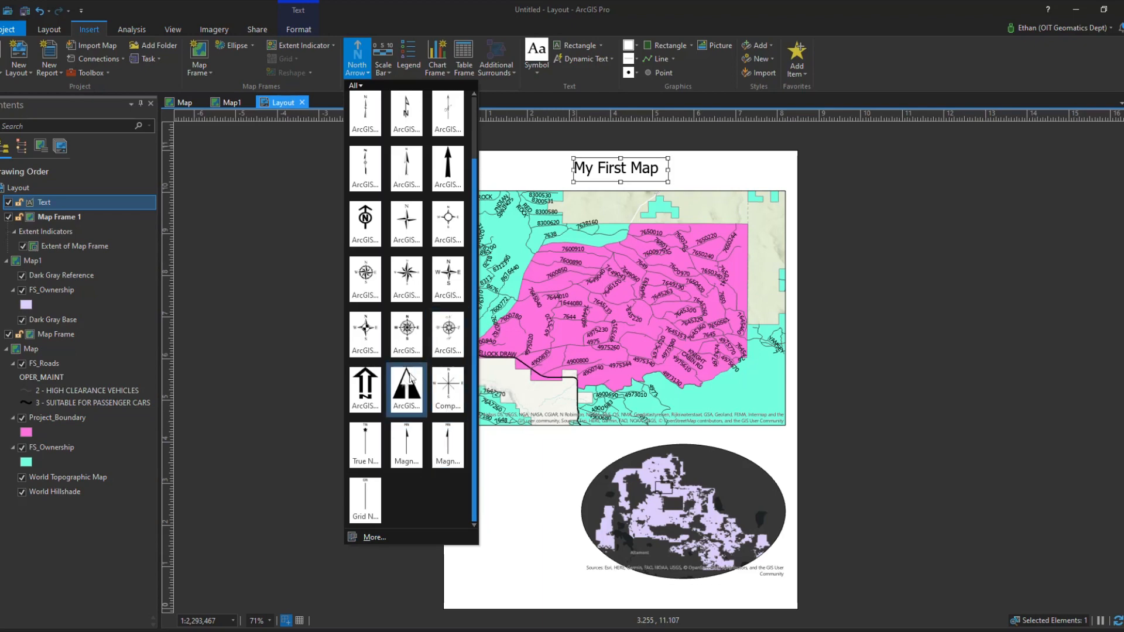
scroll(378, 383, up, 1)
scroll(377, 384, up, 1)
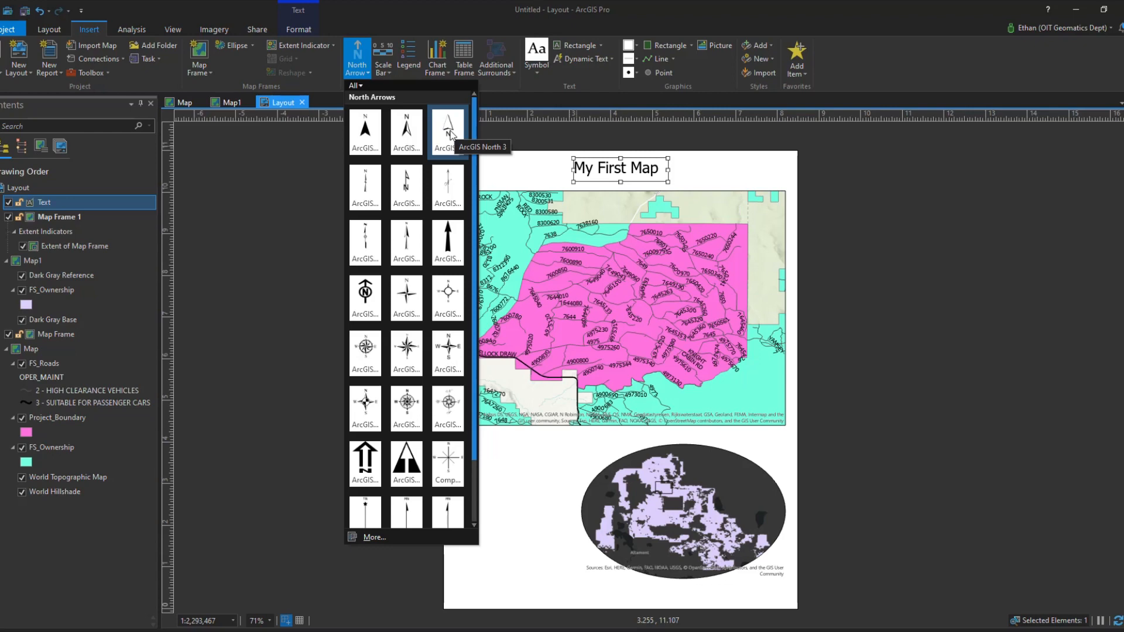
click(450, 134)
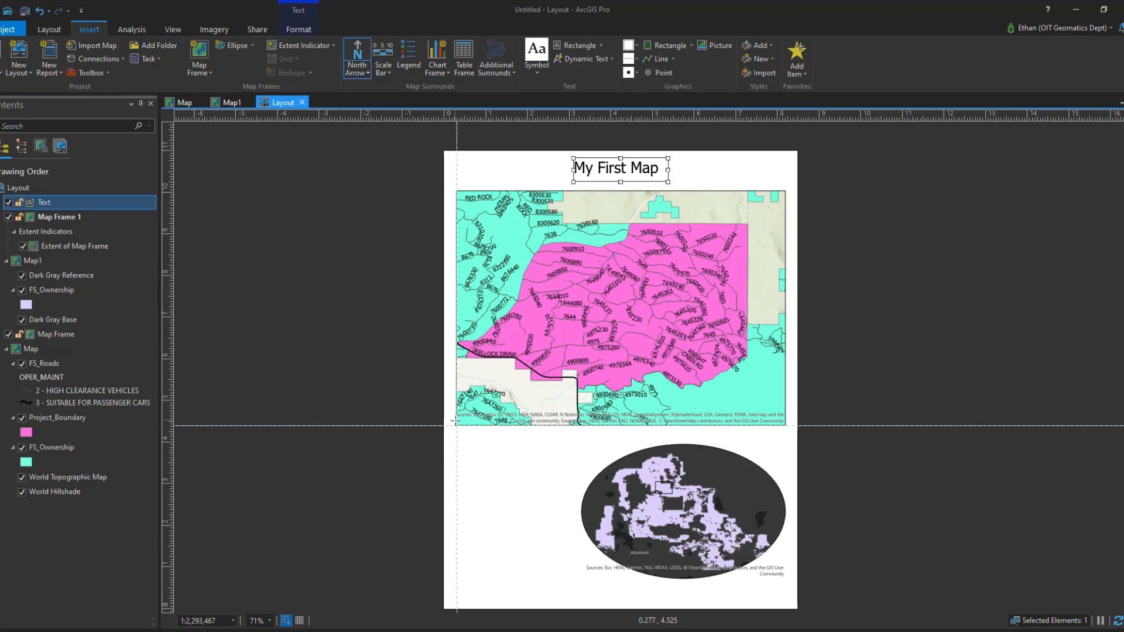
drag(458, 434, 472, 454)
click(484, 451)
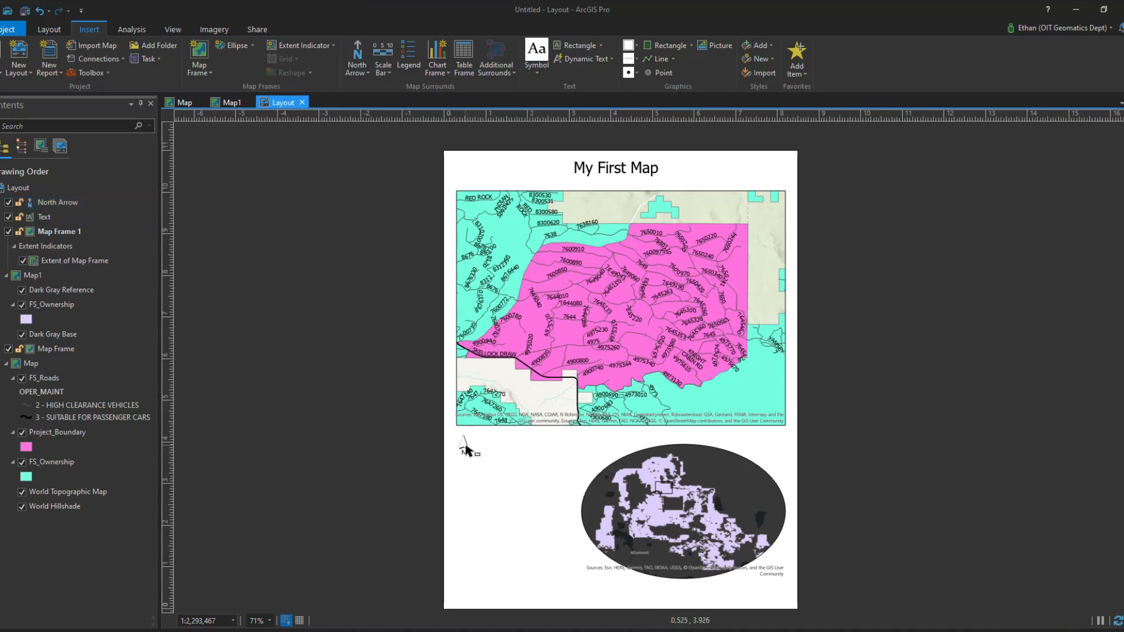
click(465, 448)
drag(464, 440, 464, 439)
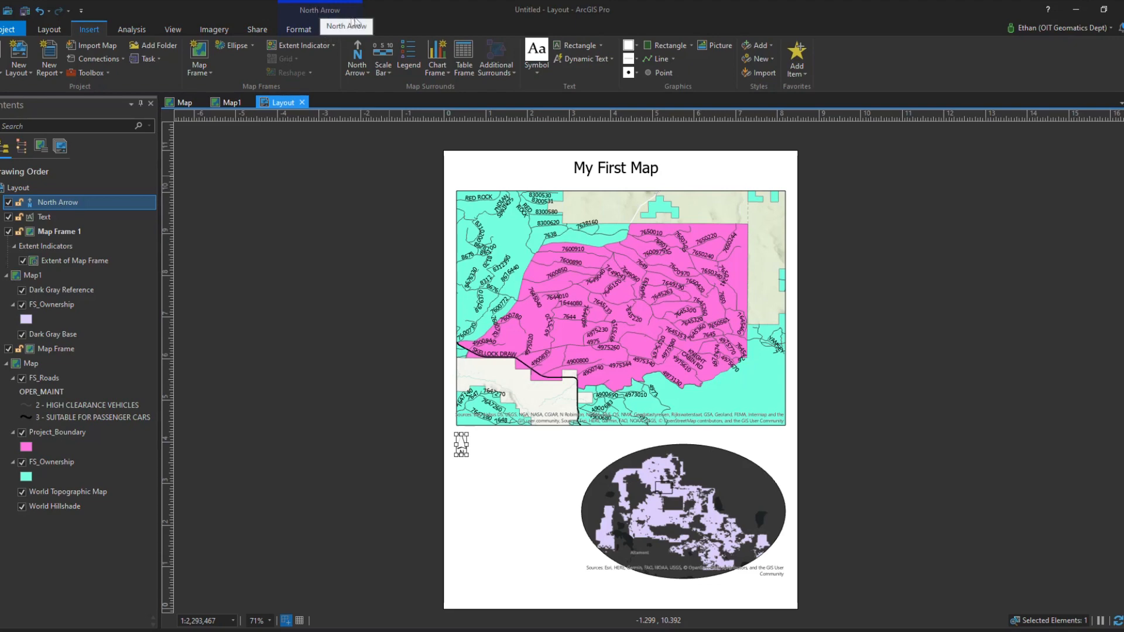
Review the north arrow's formatting options and its map frame and angle settings.
click(300, 29)
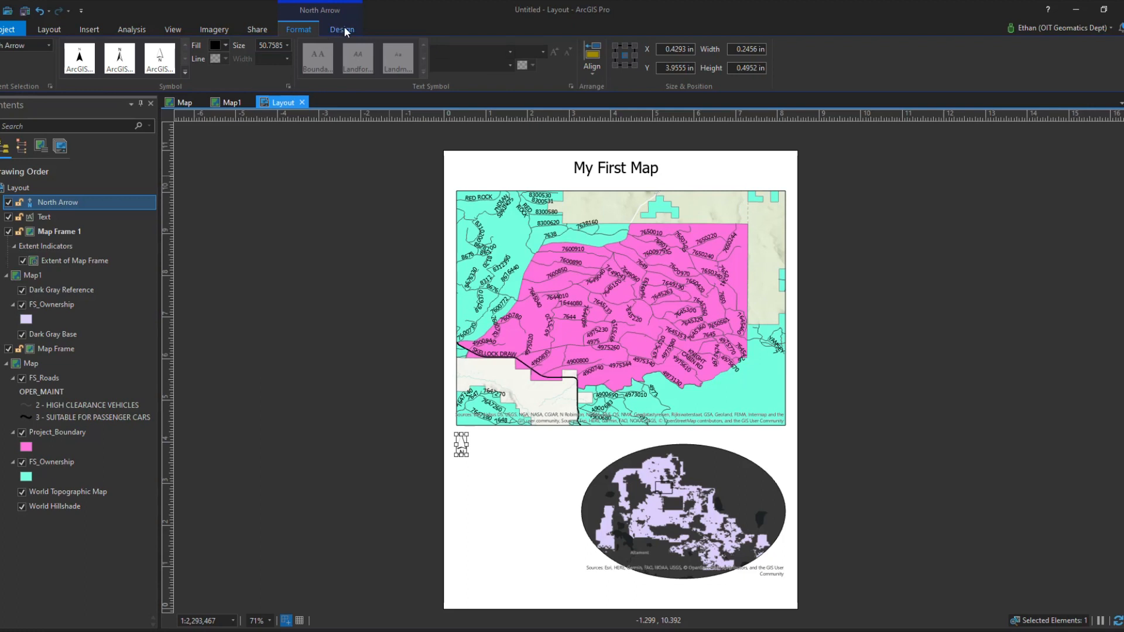
click(345, 31)
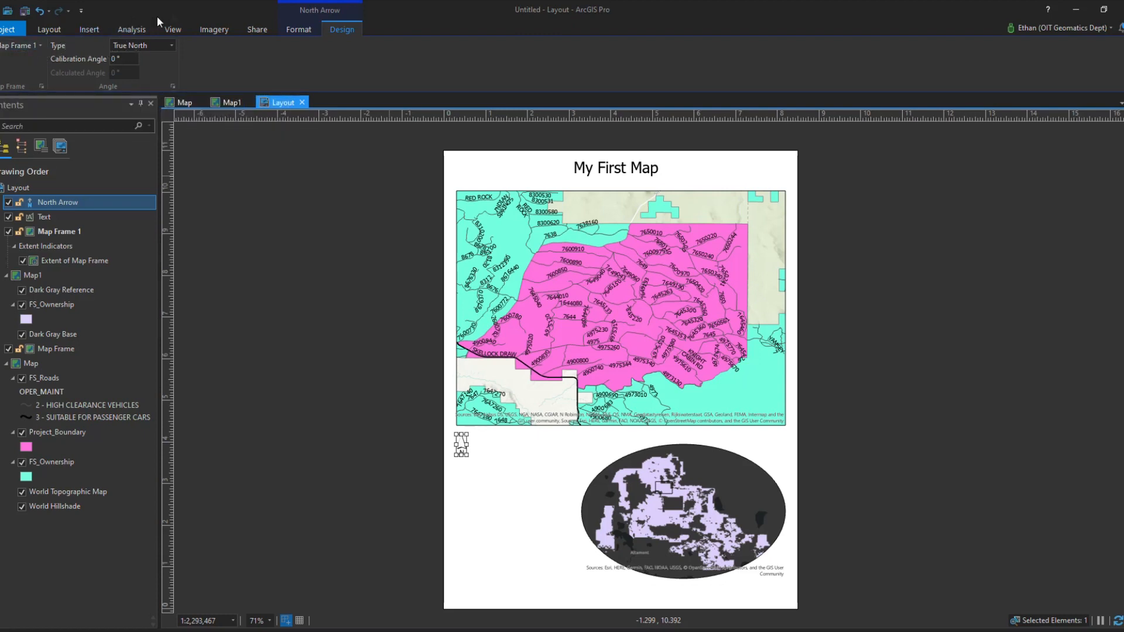
click(300, 30)
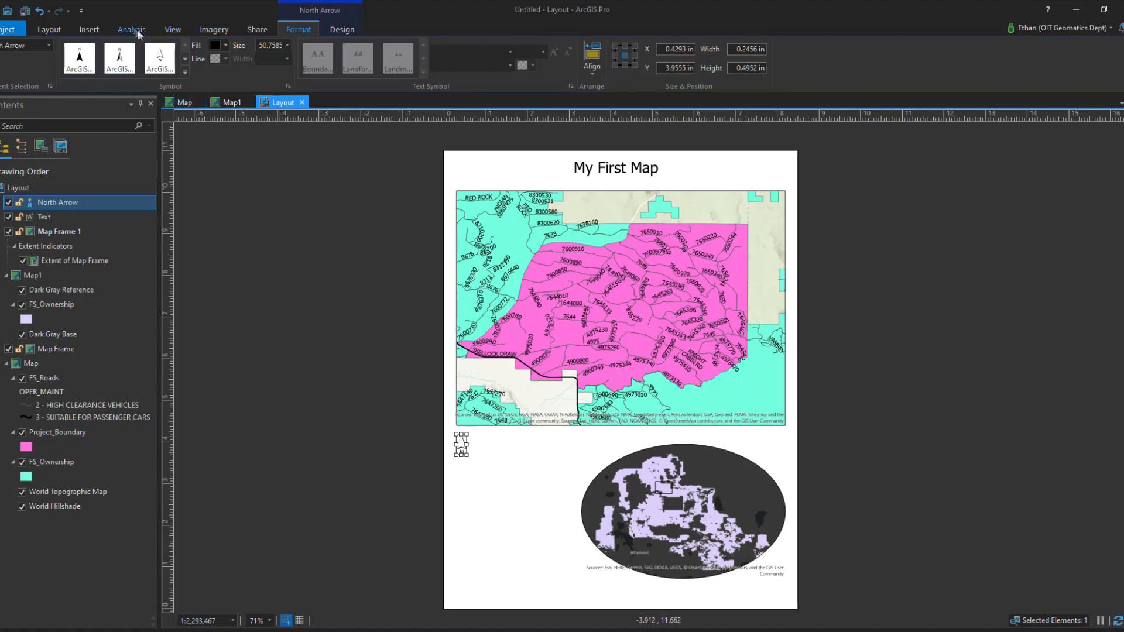
Insert a Scale Line 3 Metric scale bar about 2.2 inches wide, beside the north arrow just below the main map frame.
click(88, 30)
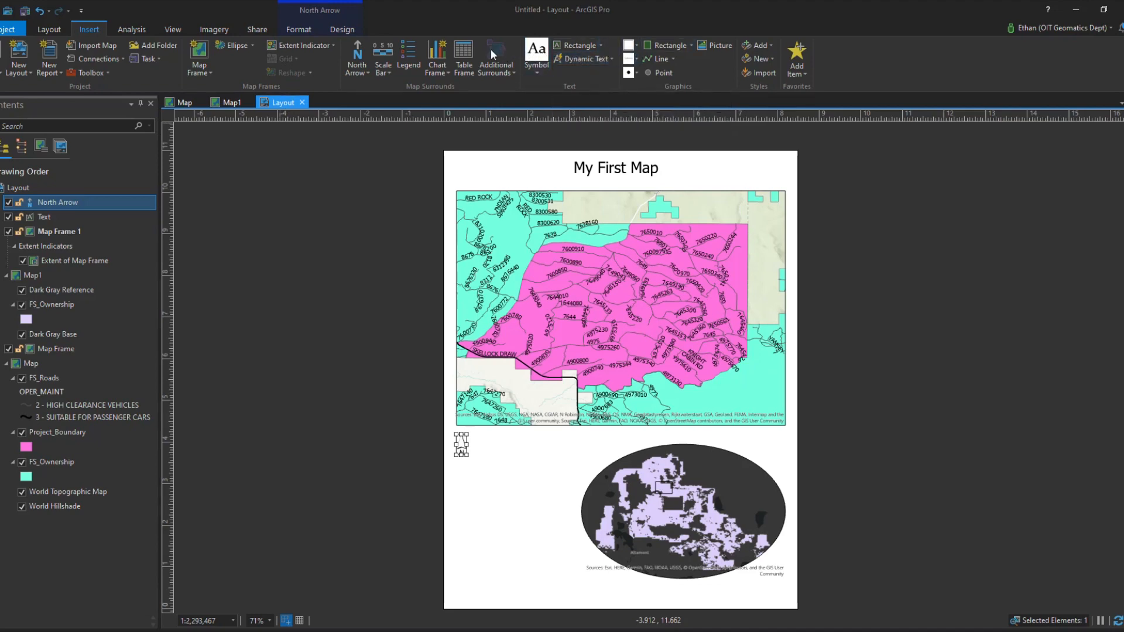
click(382, 75)
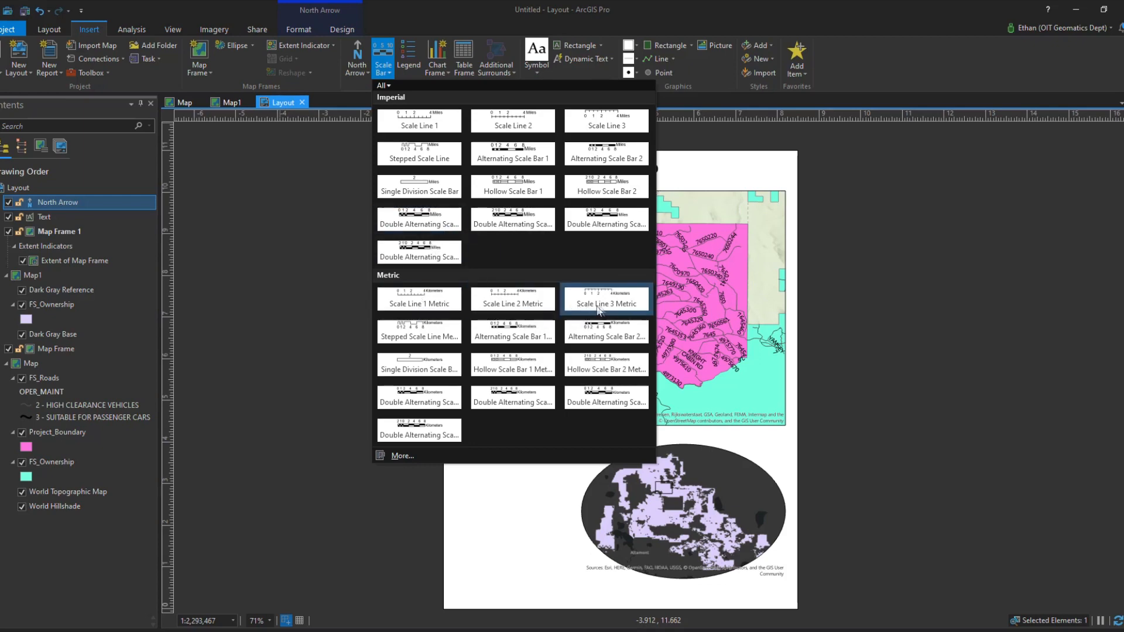
click(612, 296)
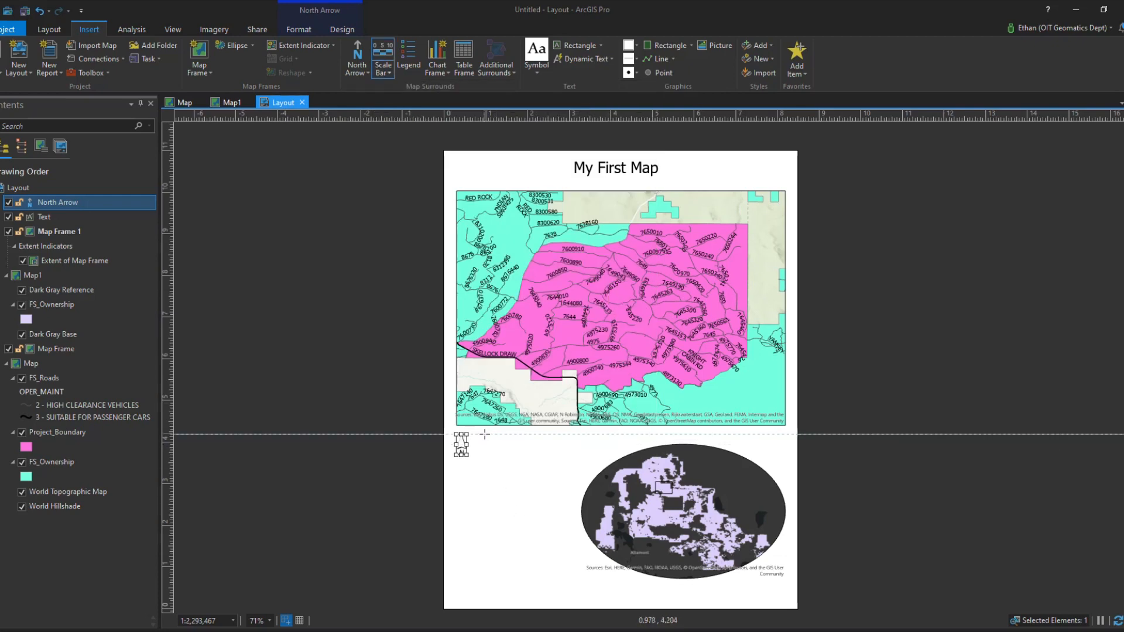
drag(482, 435, 574, 443)
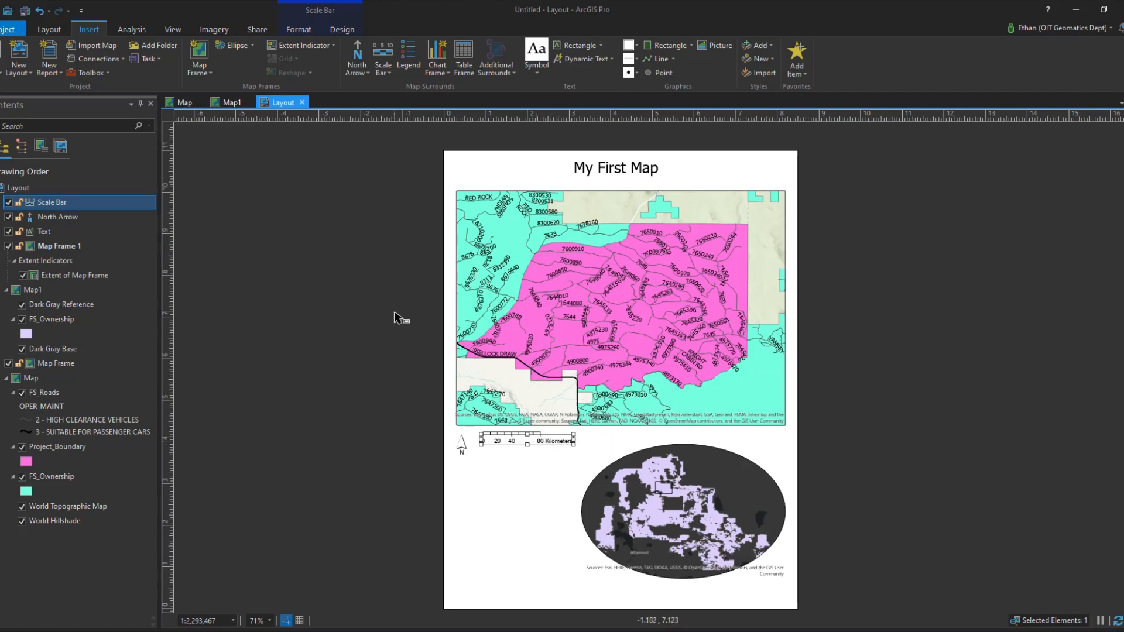
Set the scale bar's map units to Miles and its subdivisions to 2.
click(298, 31)
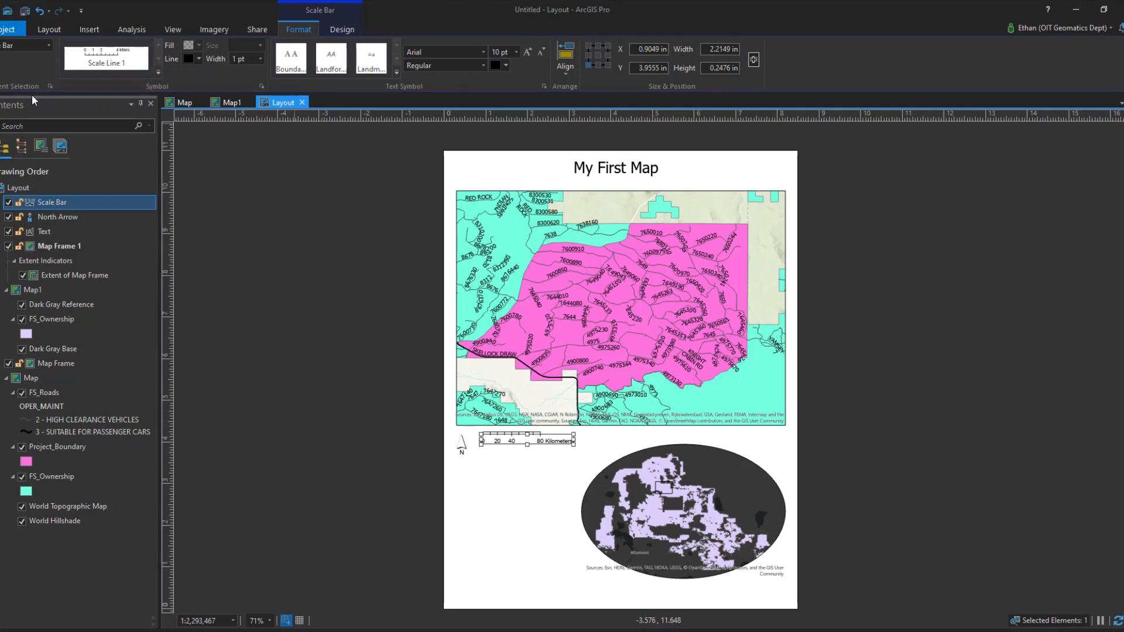
right_click(549, 443)
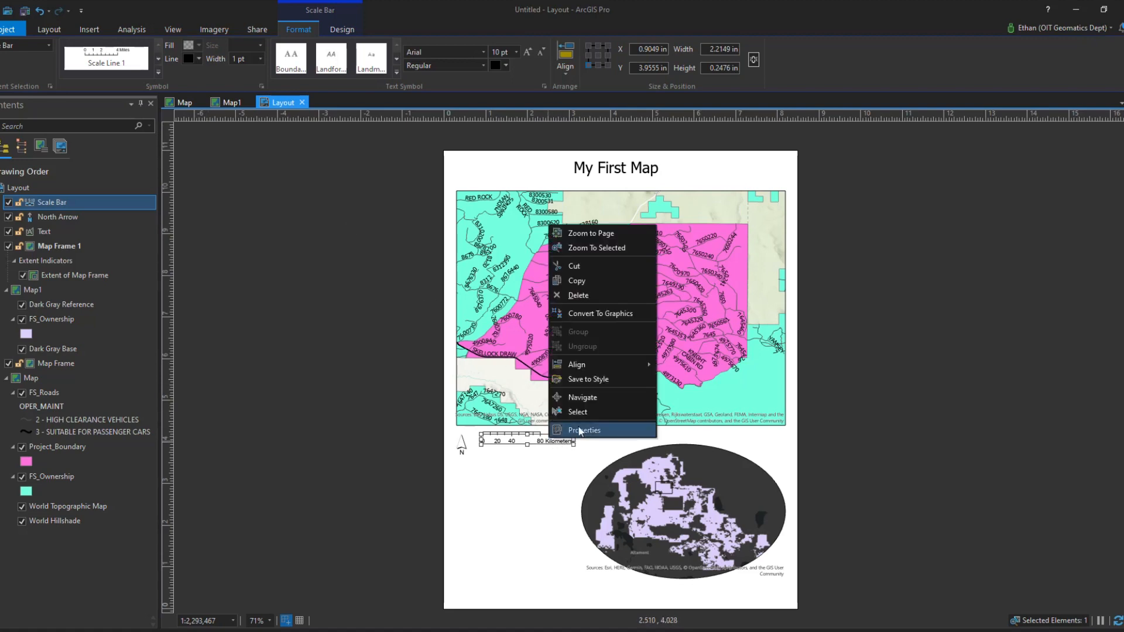
click(581, 431)
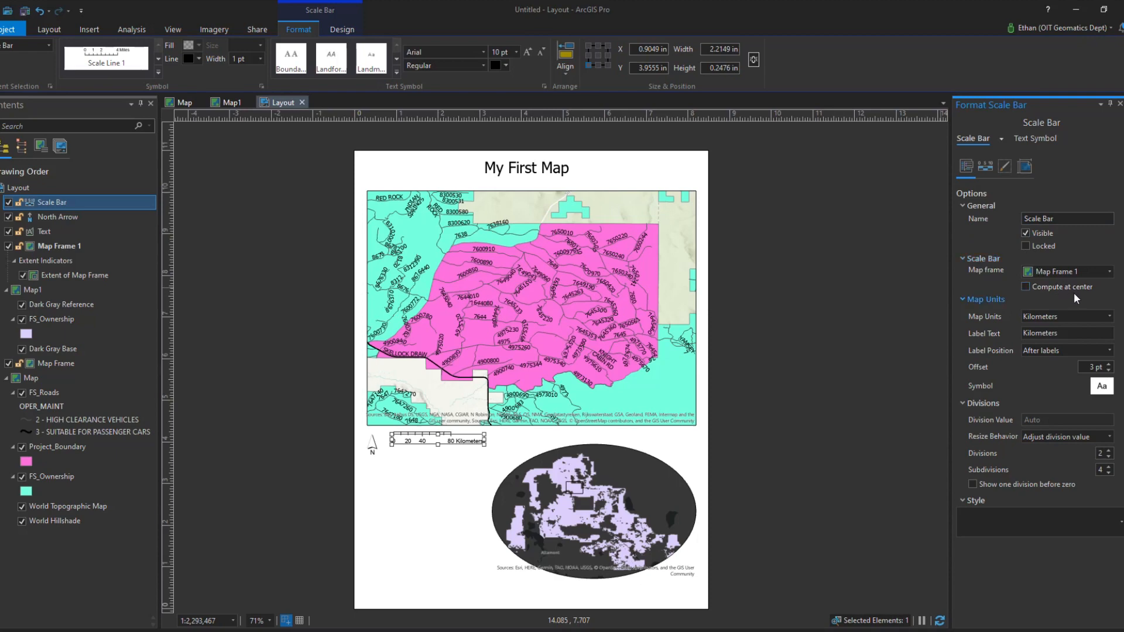
click(1045, 316)
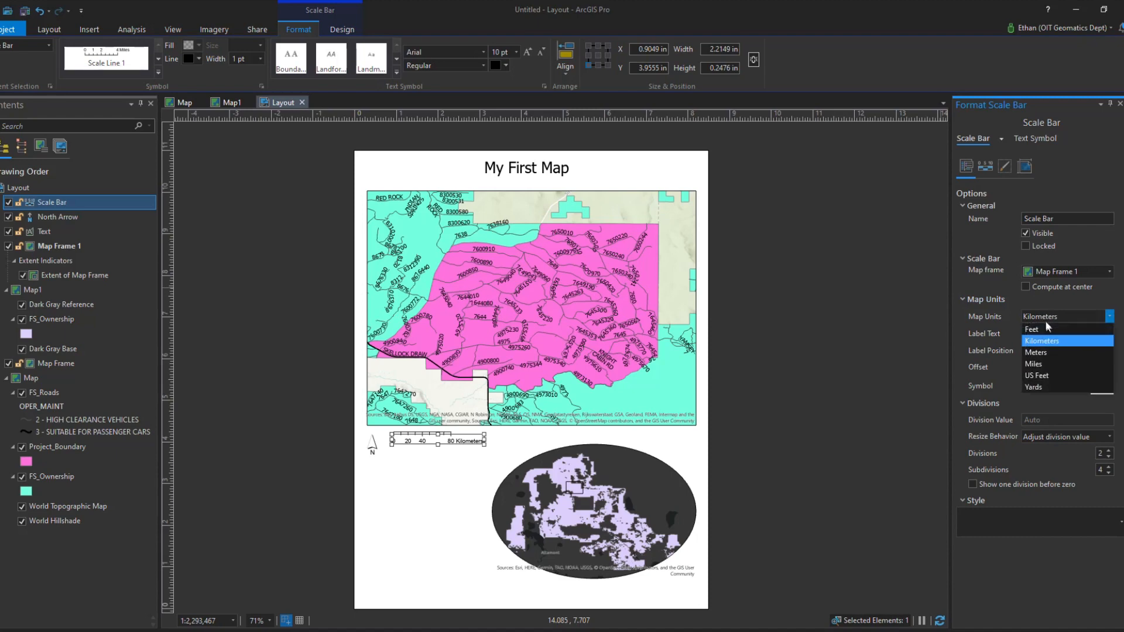
click(1049, 363)
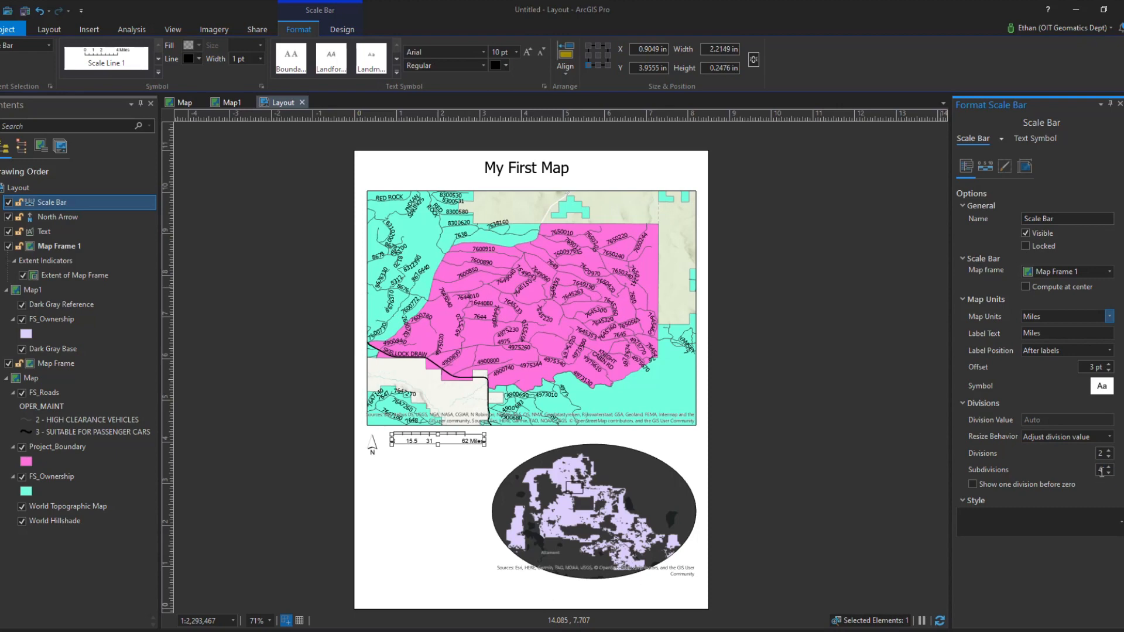
click(1109, 473)
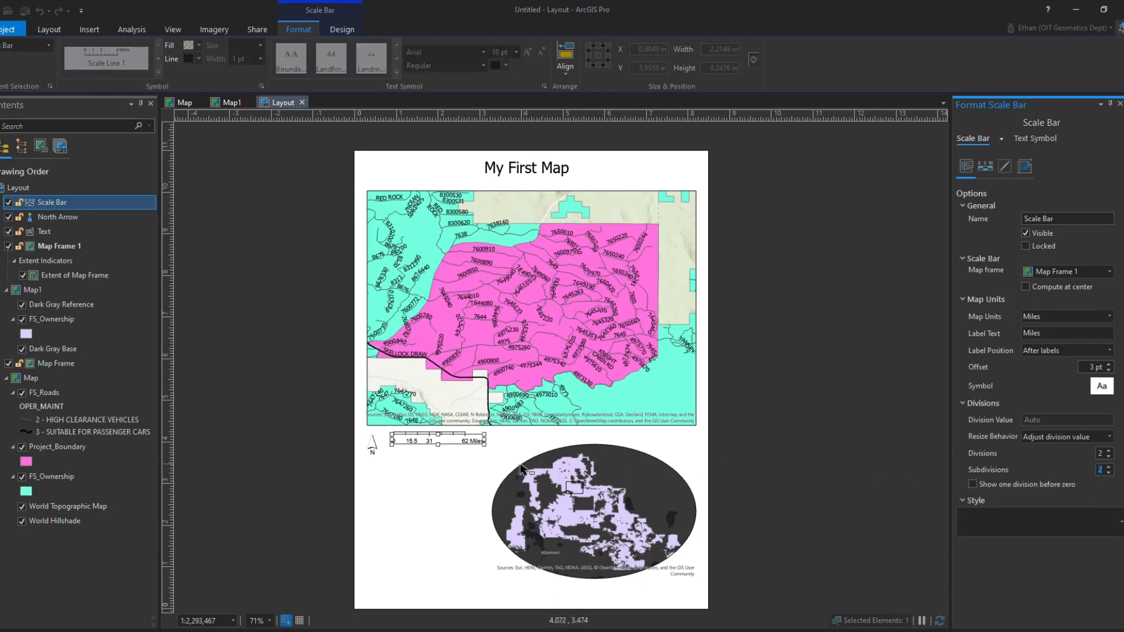
Enlarge the scale bar to about 3.35 inches wide and 0.5 inches high.
drag(490, 445, 436, 445)
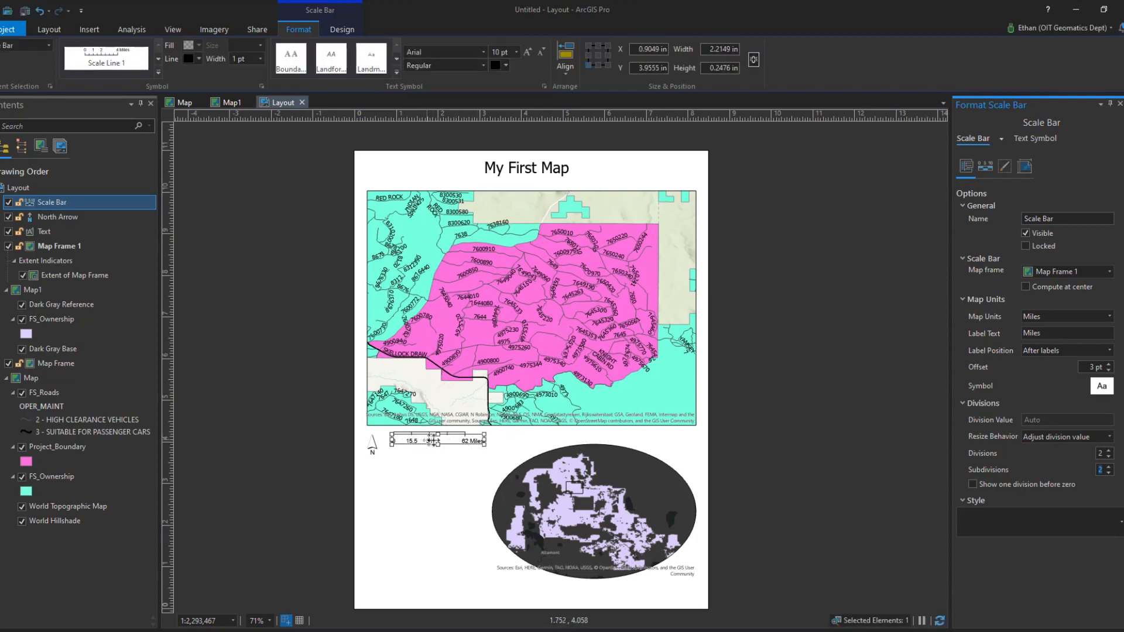
drag(491, 441, 484, 439)
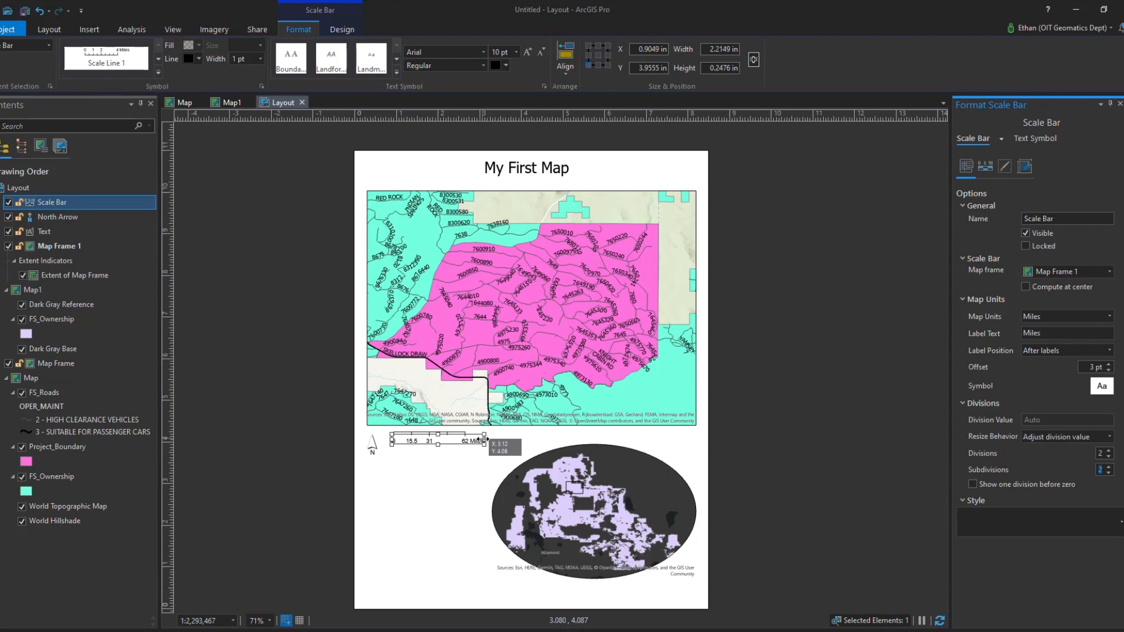
drag(484, 439, 527, 444)
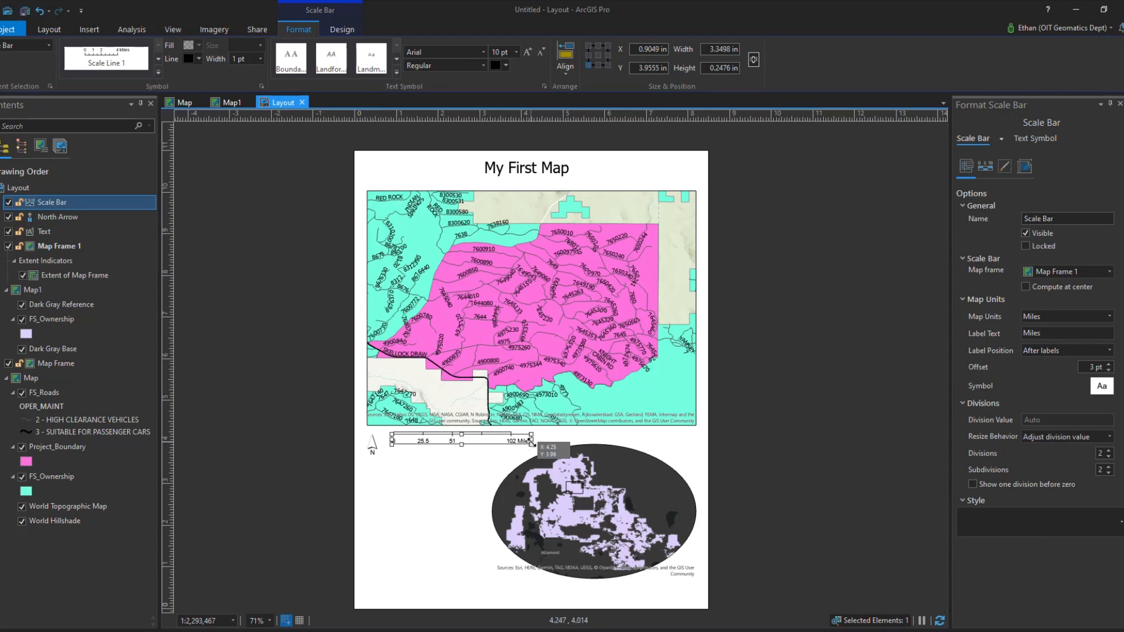
drag(531, 442, 532, 440)
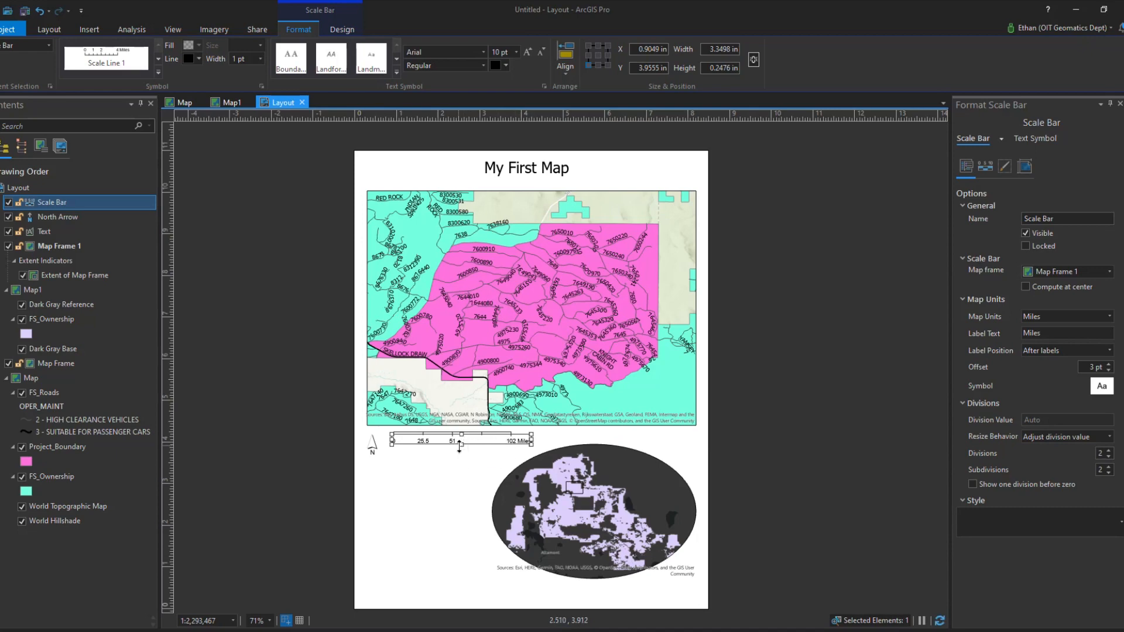
drag(462, 443, 461, 455)
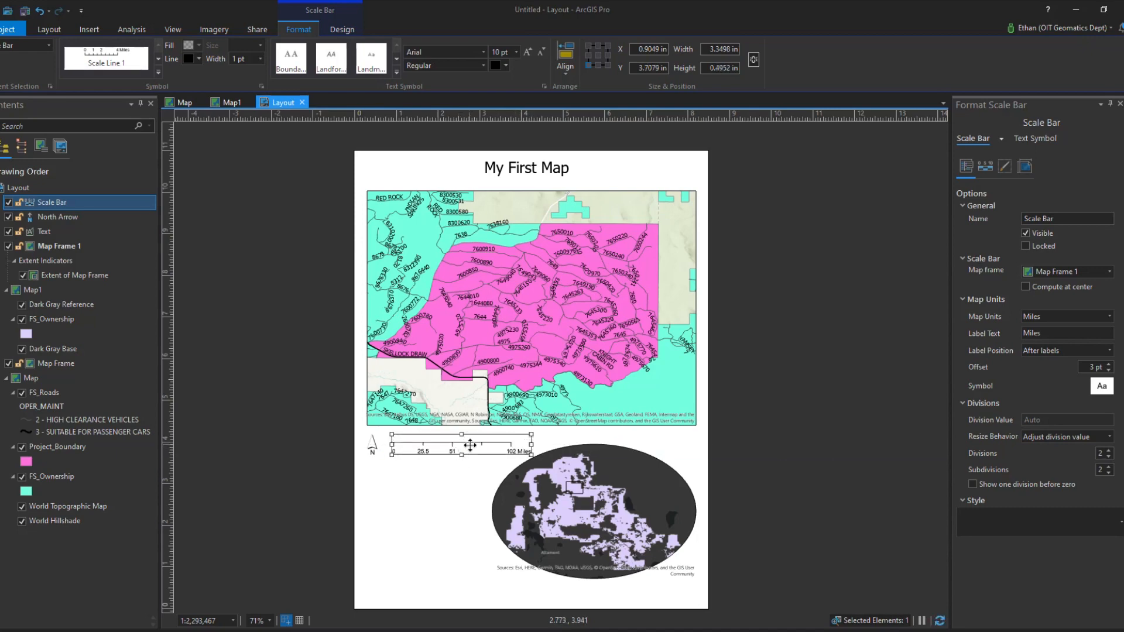
drag(528, 447, 529, 447)
scroll(529, 448, up, 5)
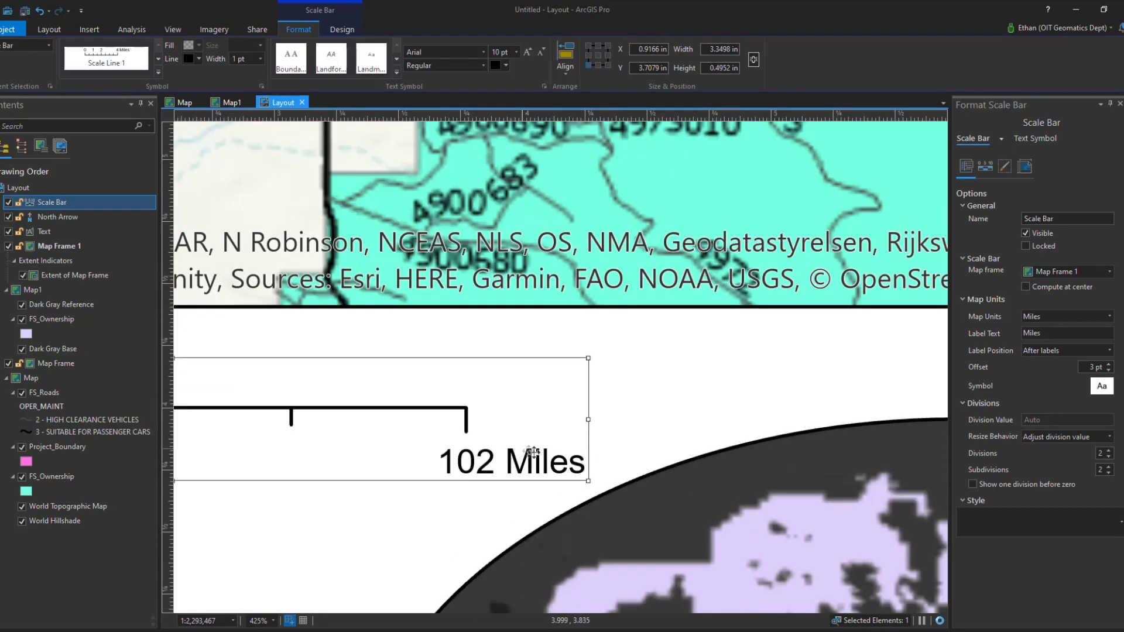
Narrow the scale bar to about 3.29 inches so it ends at 100 miles, and reduce its height to about 0.41 inches.
drag(588, 421, 573, 423)
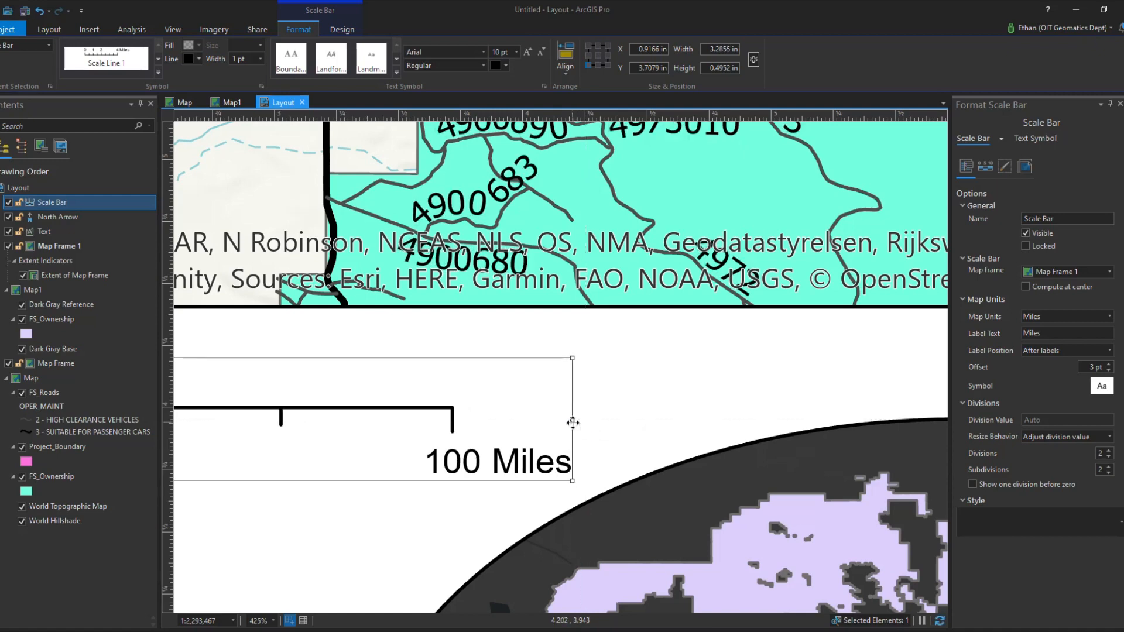
drag(363, 515, 416, 495)
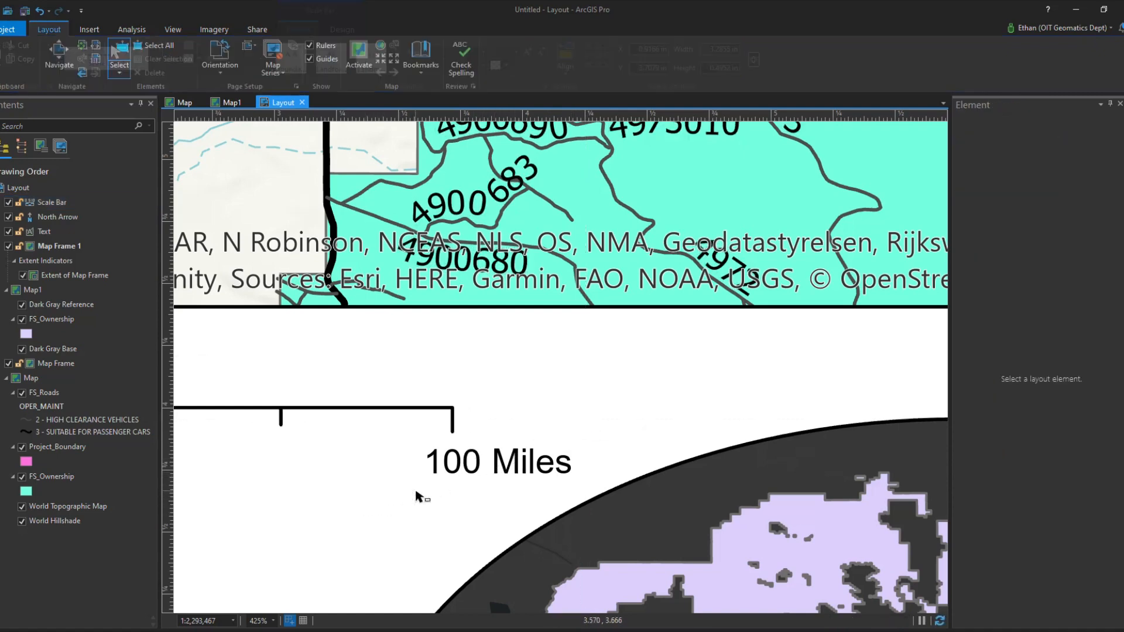
click(340, 454)
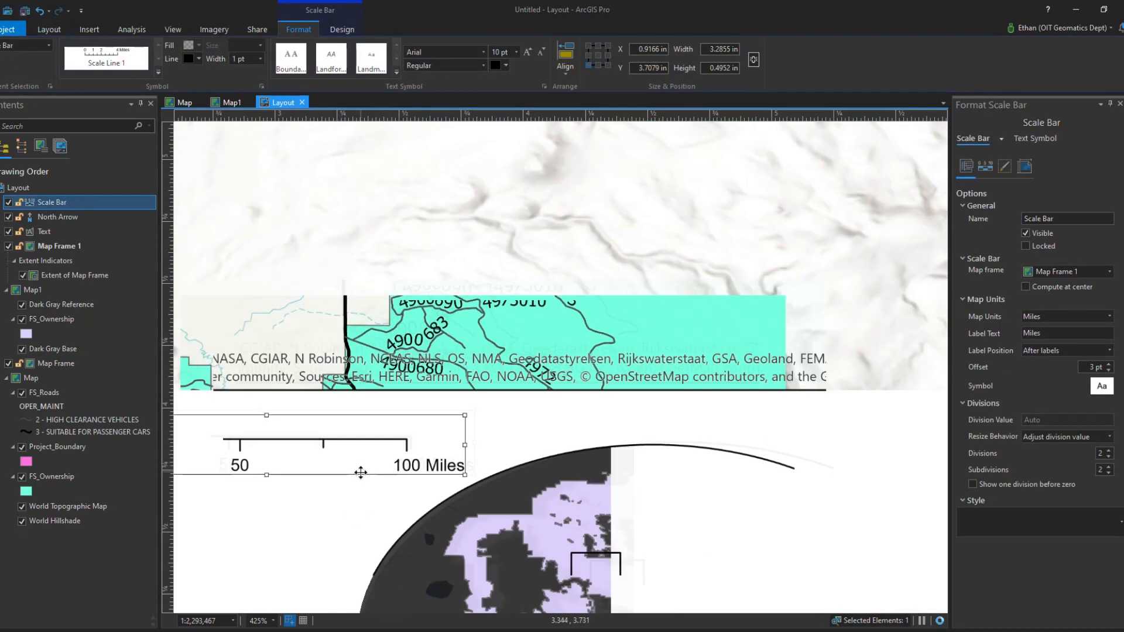
scroll(361, 472, down, 4)
drag(281, 474, 279, 469)
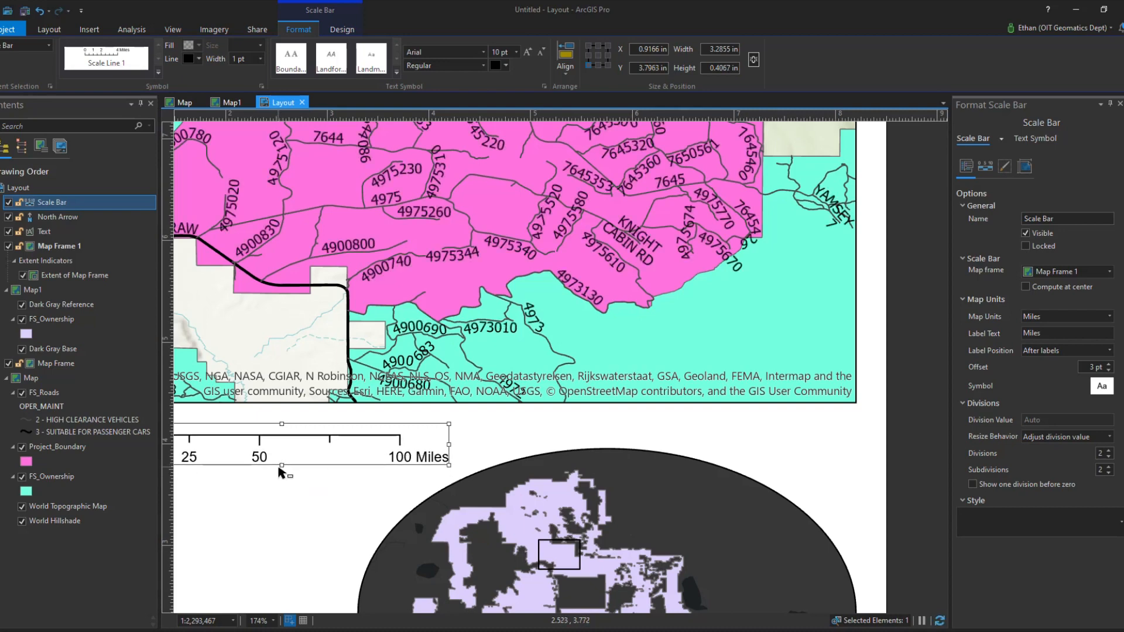
click(332, 495)
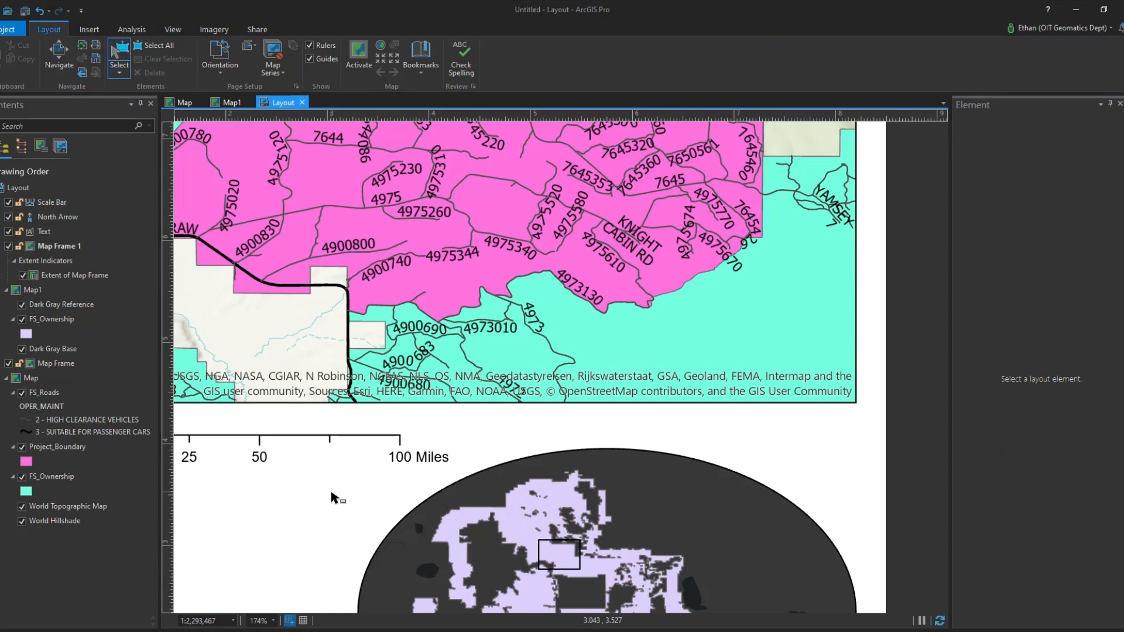
scroll(393, 433, down, 4)
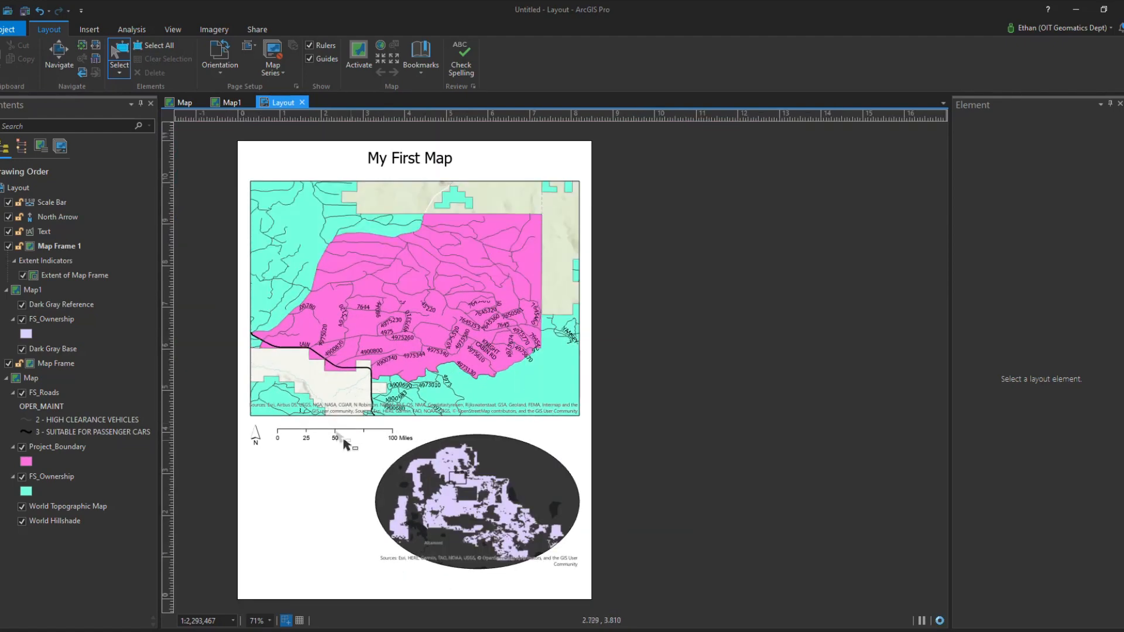
Rename the main map's FS_Ownership layer as US Forest Service.
click(16, 188)
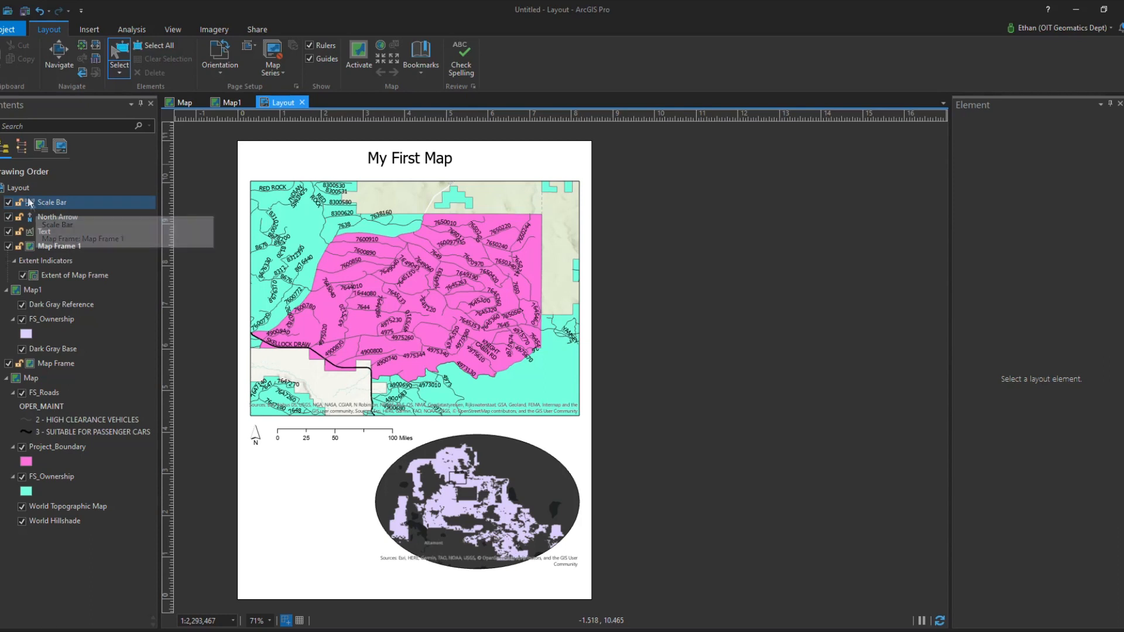
click(47, 322)
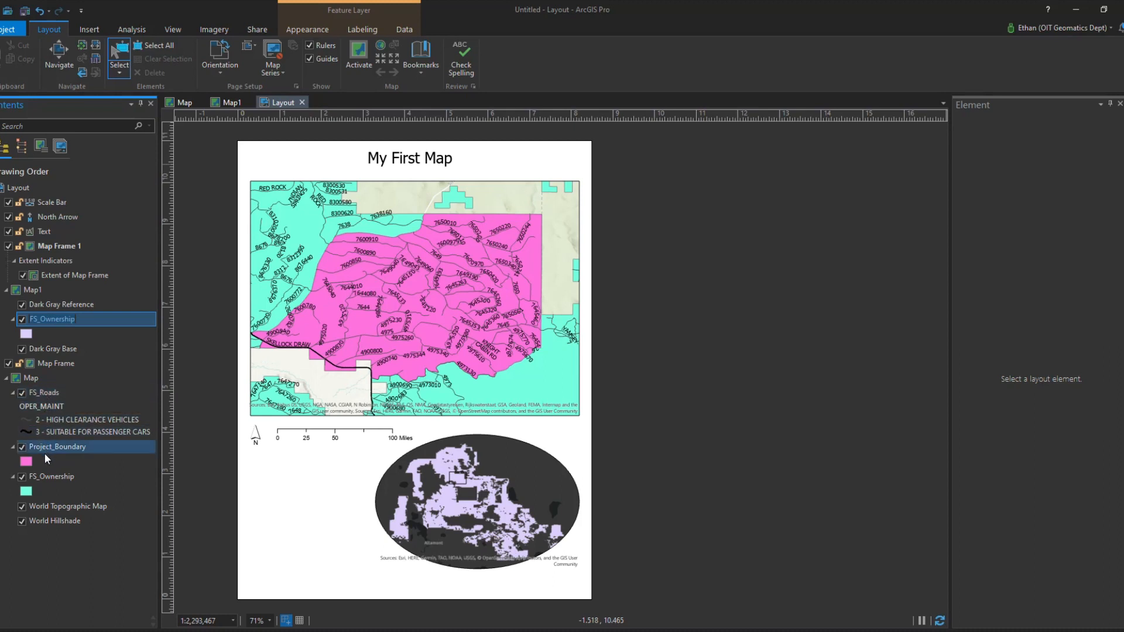
click(47, 478)
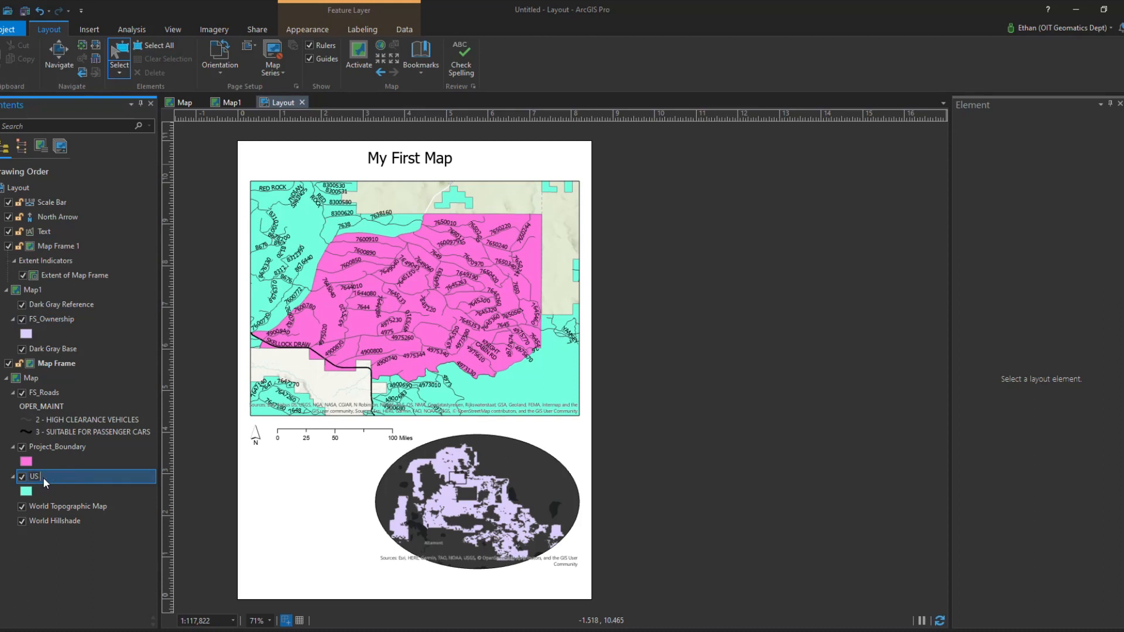
text(Forest Service)
Hide the World Topographic Map and World Hillshade basemap layers in the main map.
click(47, 507)
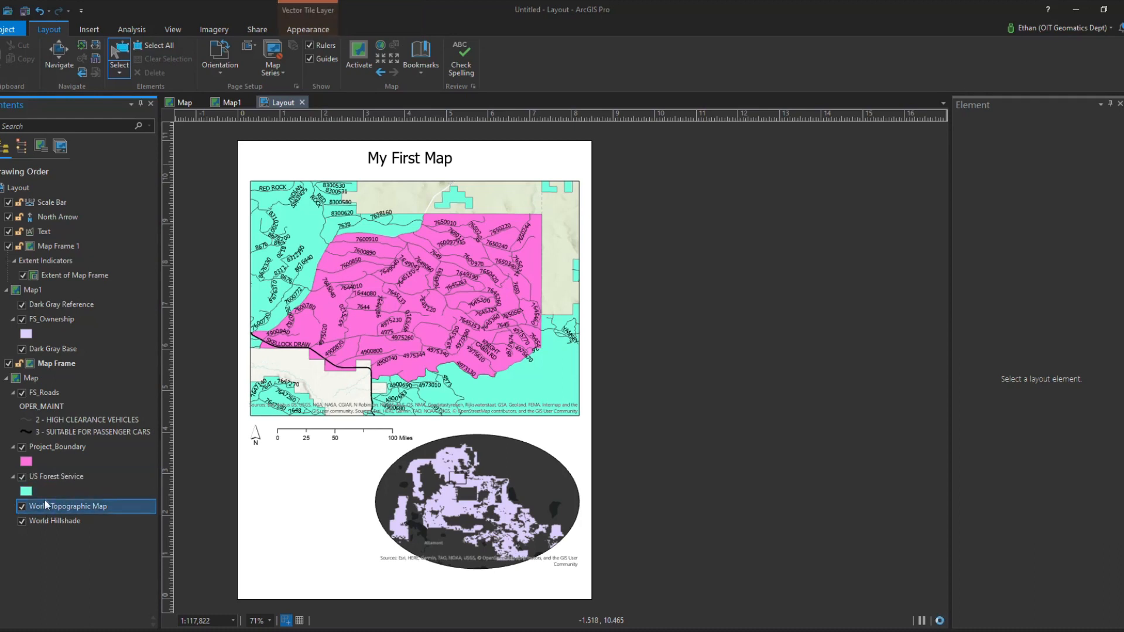
click(23, 507)
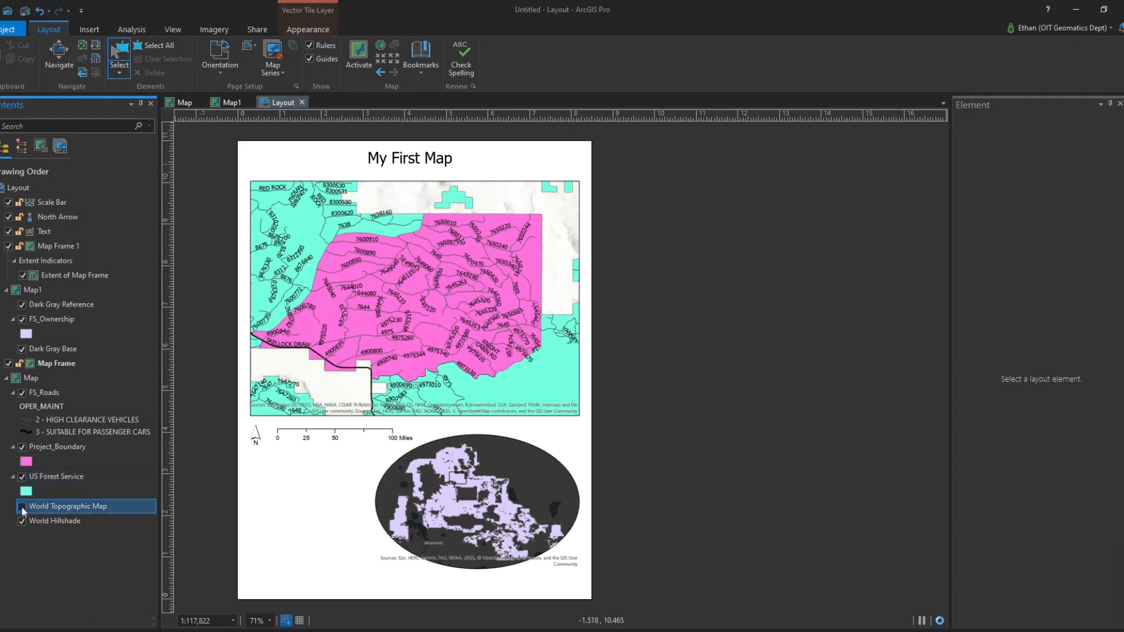
click(23, 521)
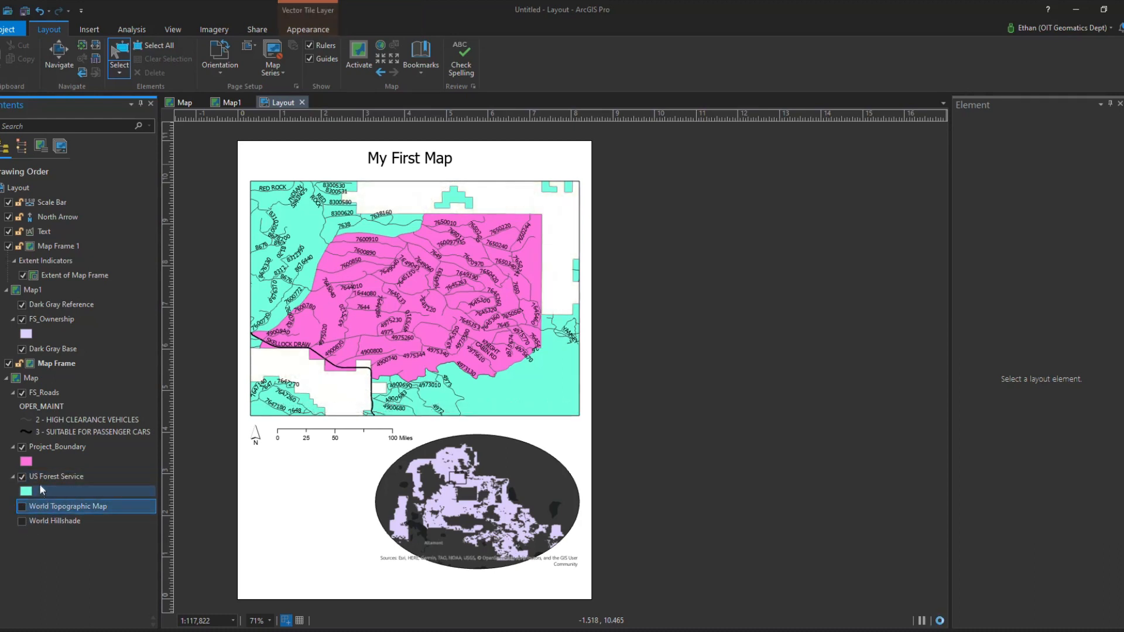
Rename the Project_Boundary layer as Project Boundary and clear the OPER_MAINT heading under the roads layer.
click(51, 447)
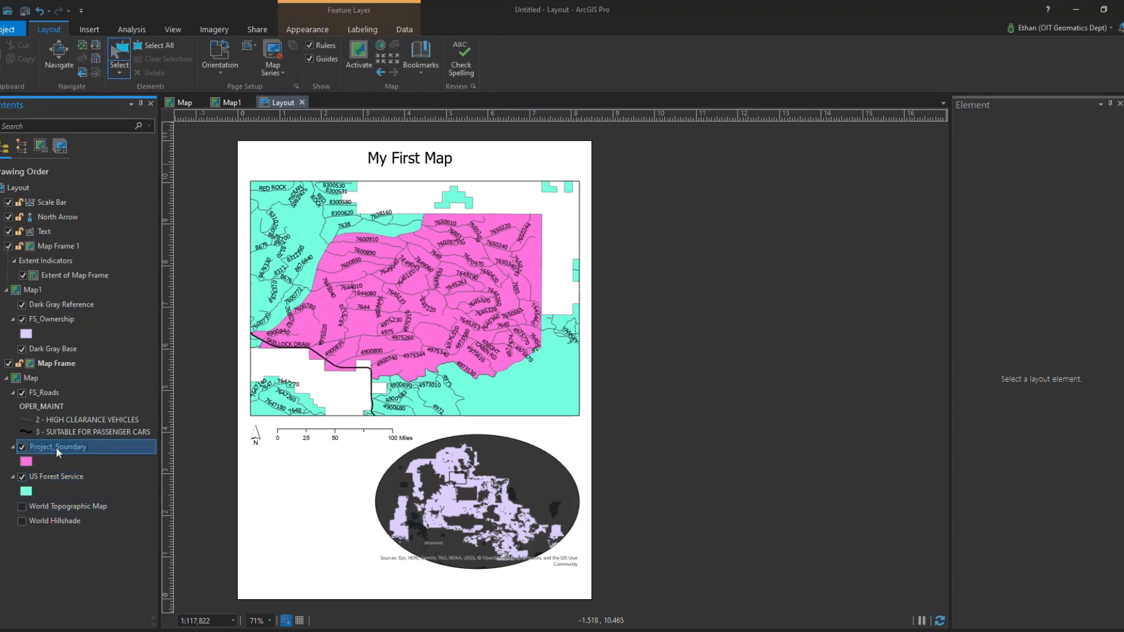
key(BackSpace)
click(41, 408)
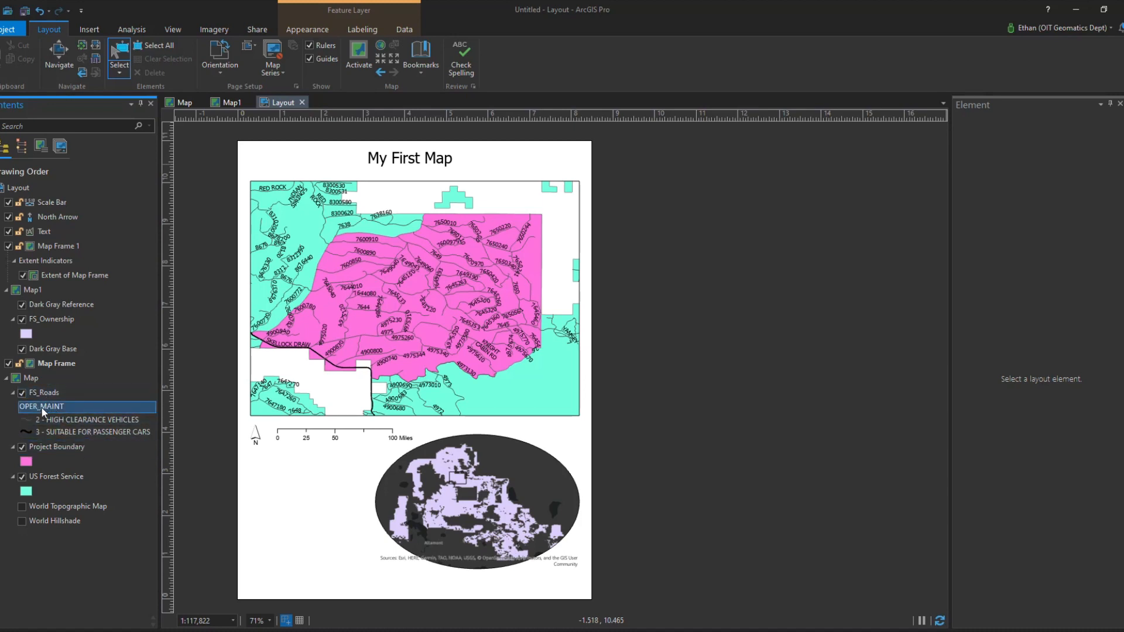
key(BackSpace)
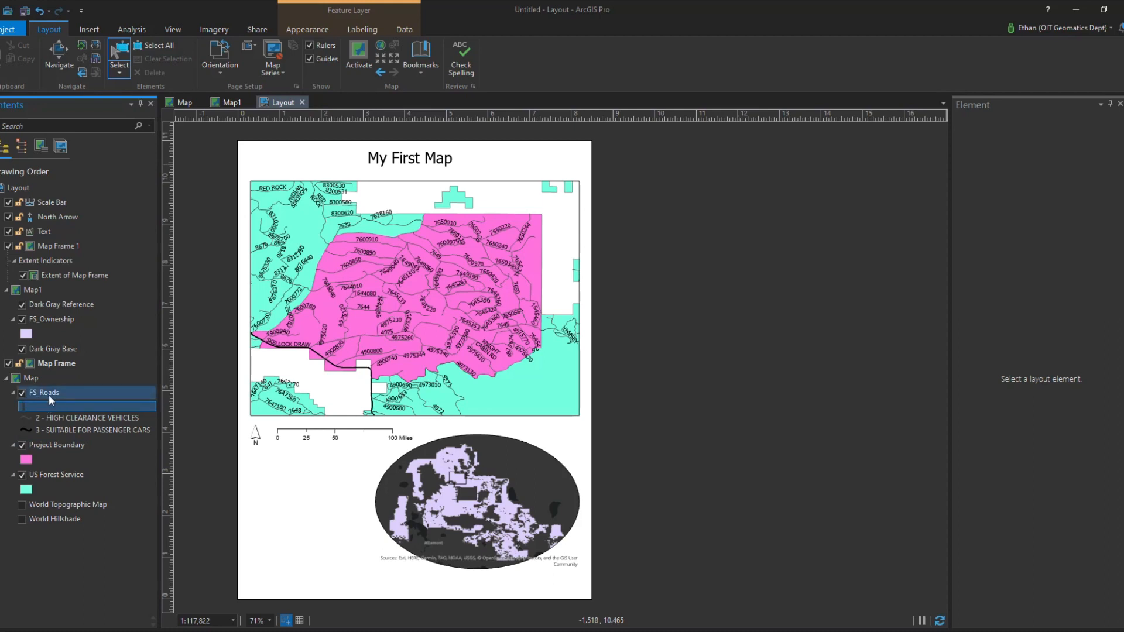
Rename the FS_Roads layer as USFS Road.
click(48, 392)
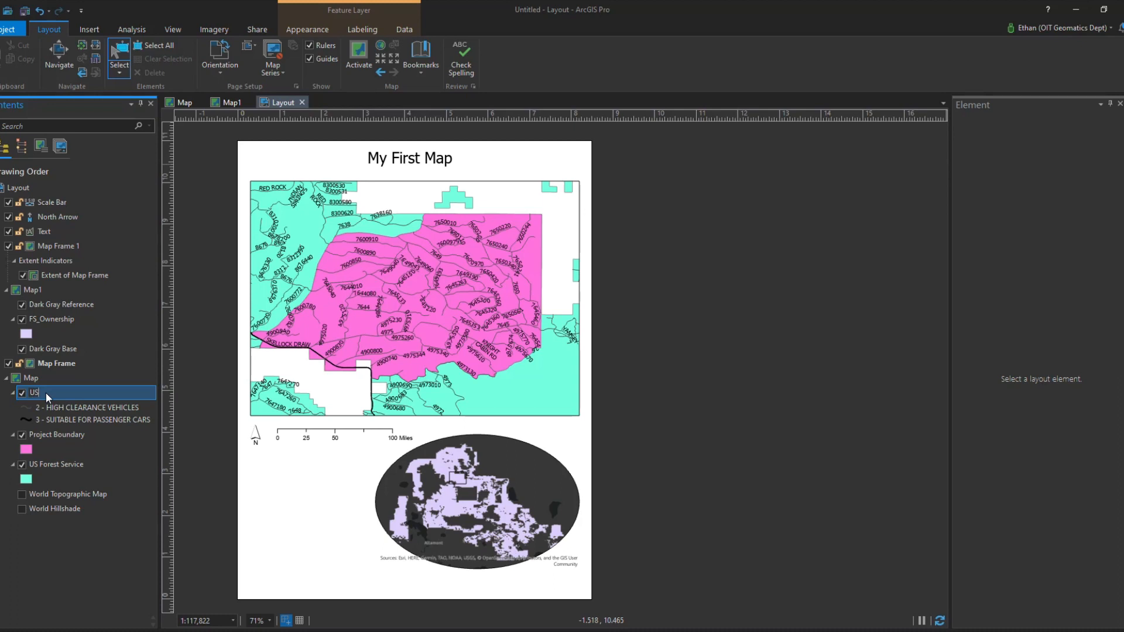
text(oad)
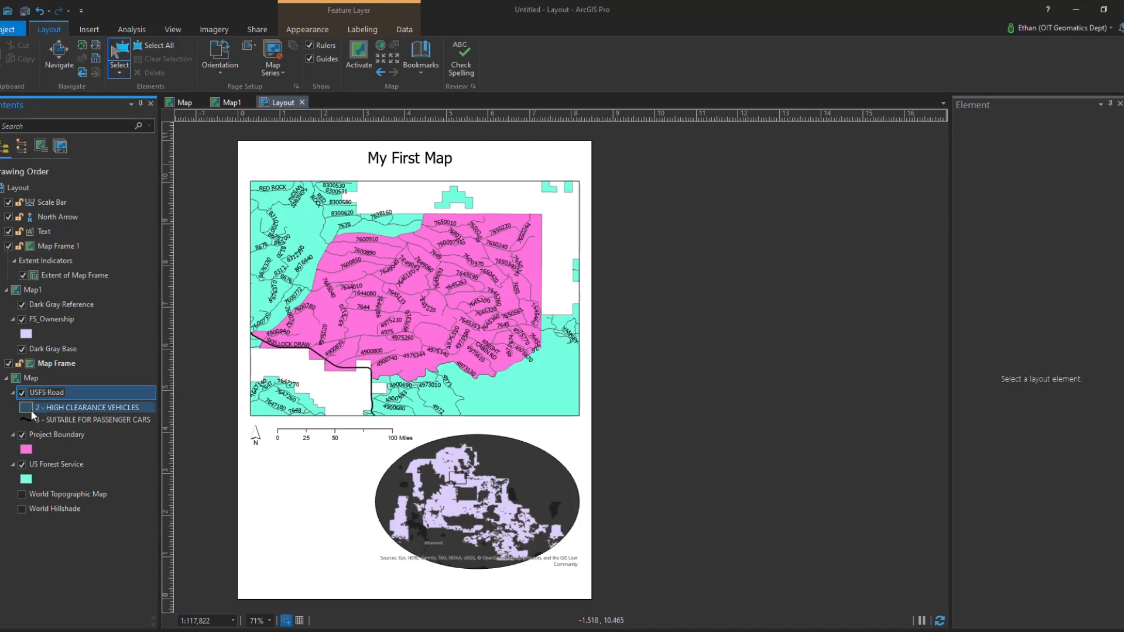
click(50, 398)
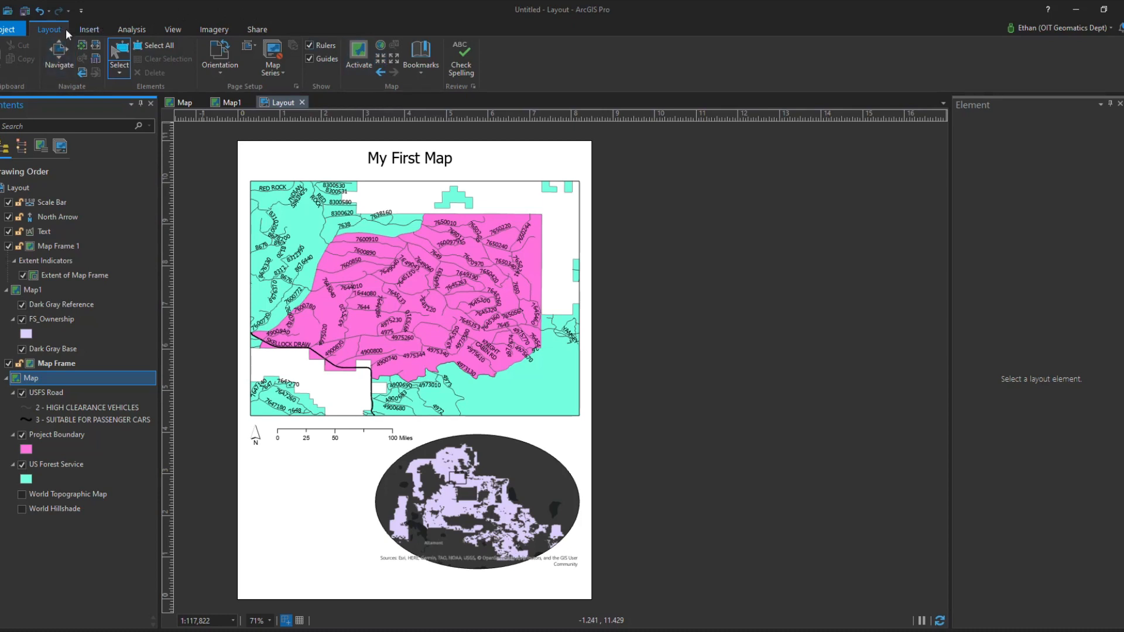
Insert a legend for the main map below the scale bar, beside the elliptical overview map.
click(95, 29)
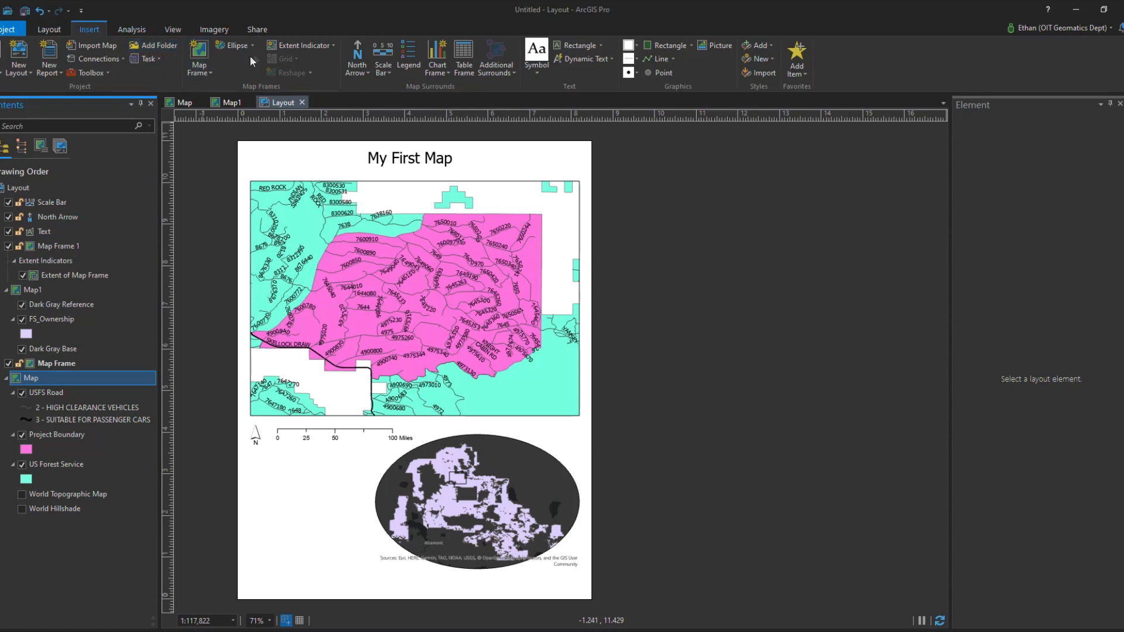
click(413, 69)
drag(255, 533, 364, 459)
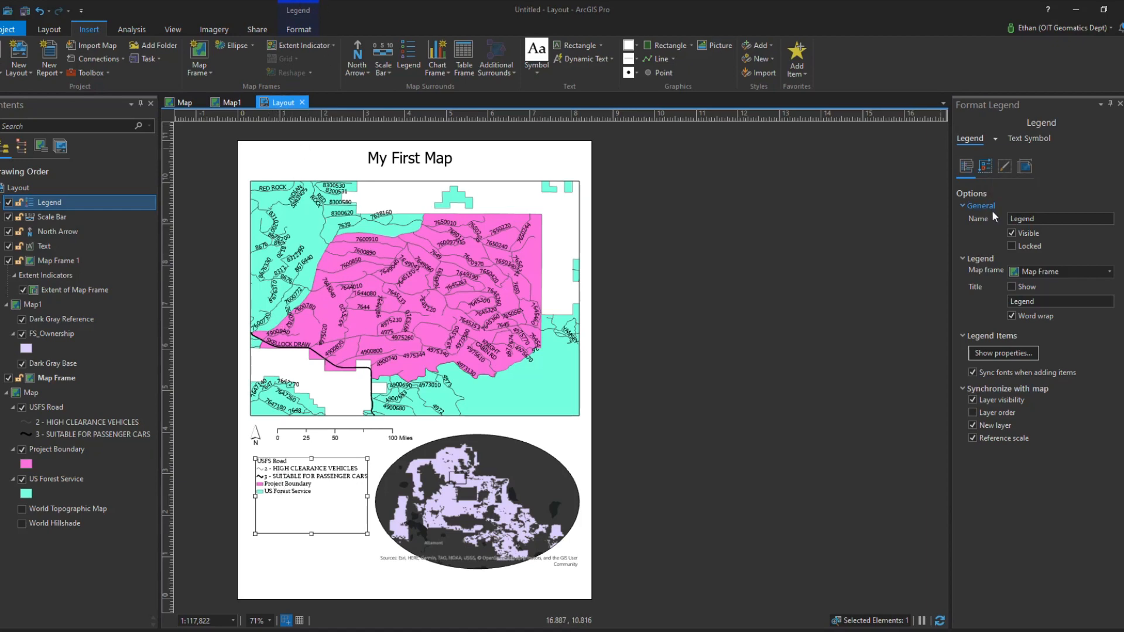
Try a muted brown palette color as the legend's background fill.
click(985, 169)
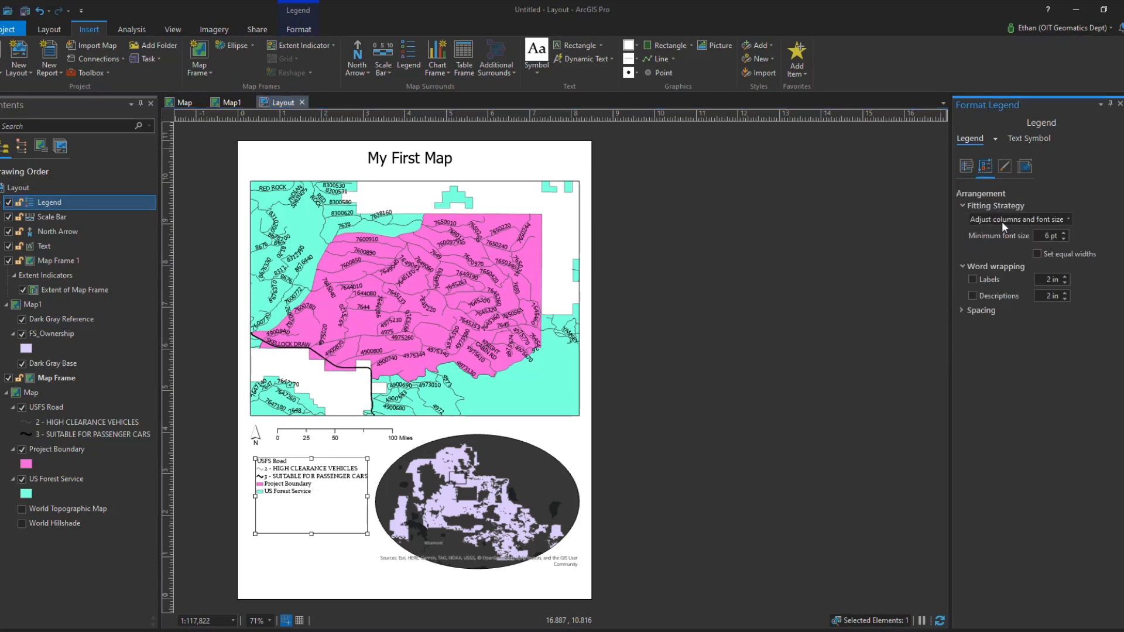
click(1005, 167)
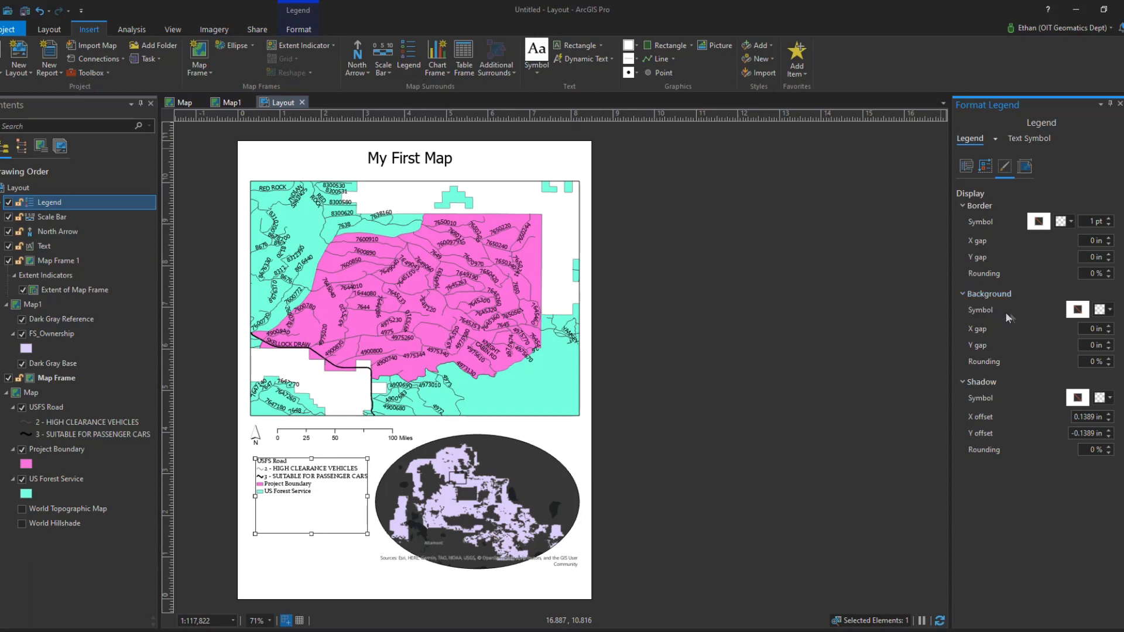
click(1109, 311)
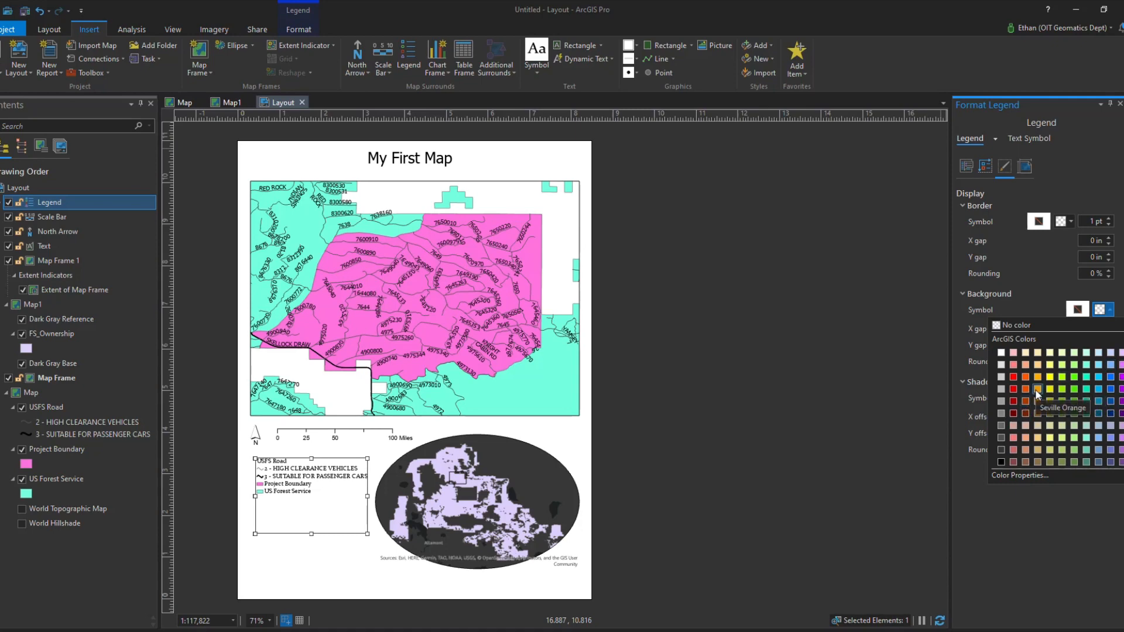
click(1040, 463)
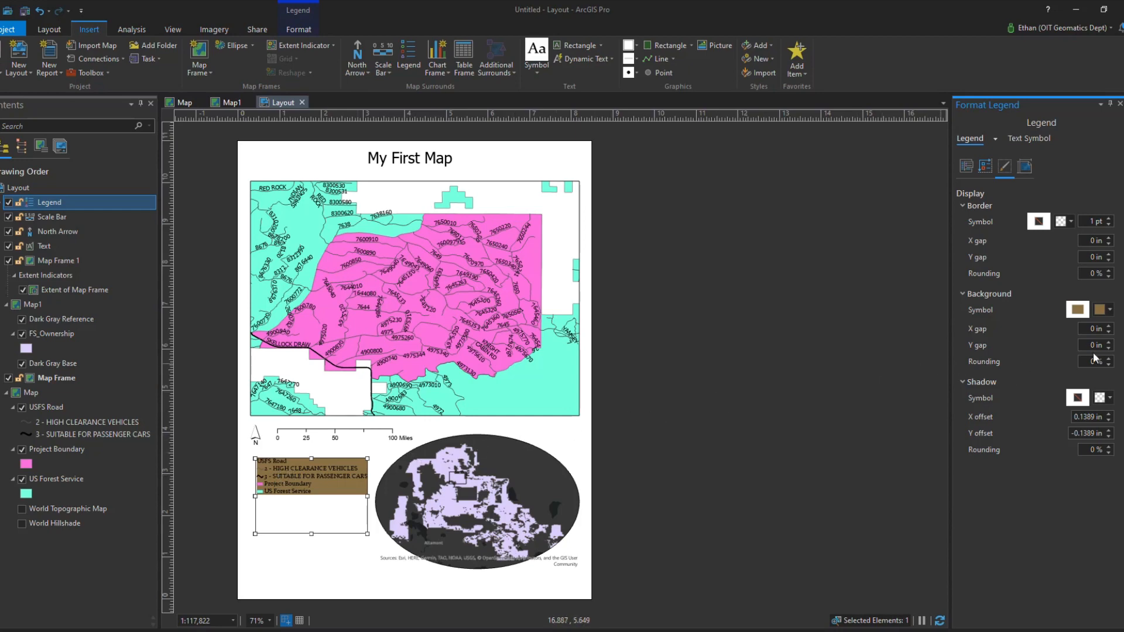
Try the custom dark brown 544500 as the legend's background color.
click(1099, 311)
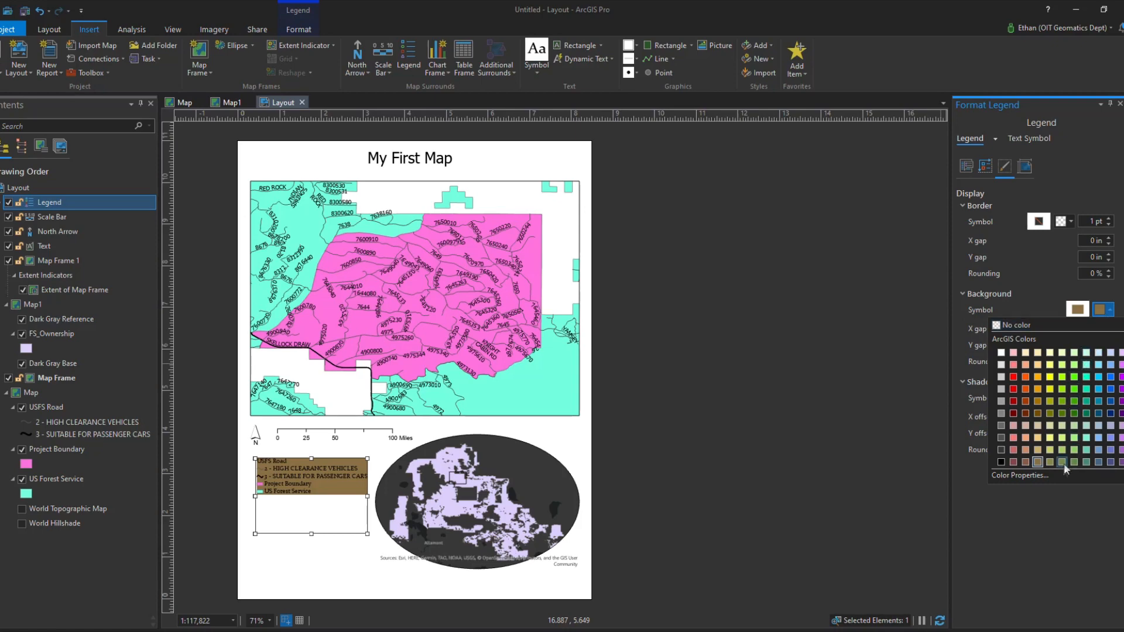
click(1019, 476)
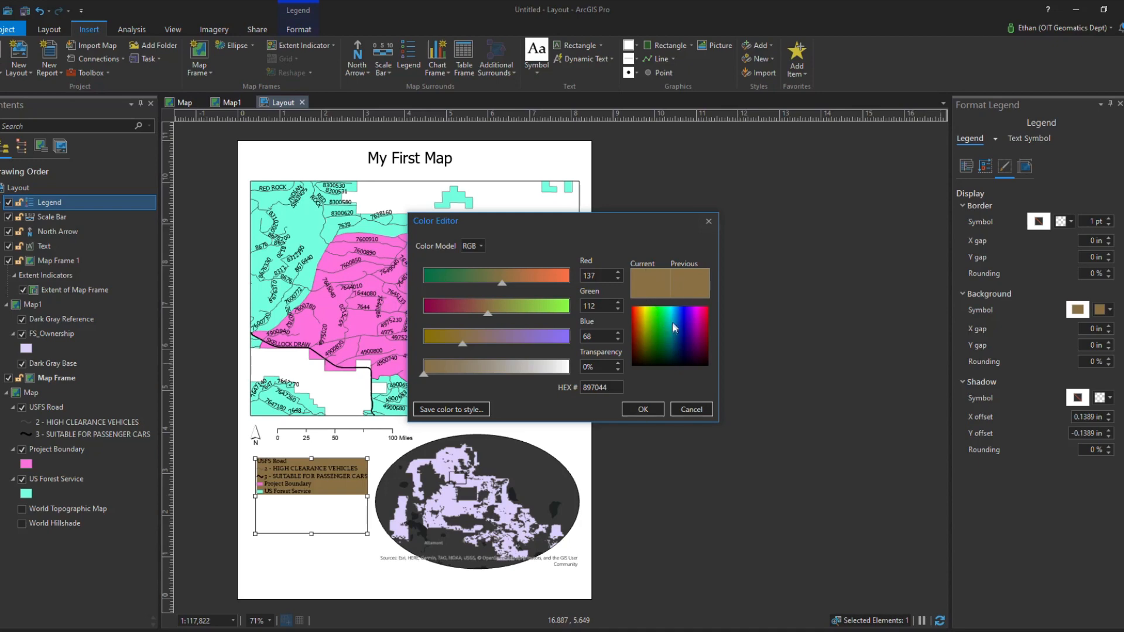
click(642, 346)
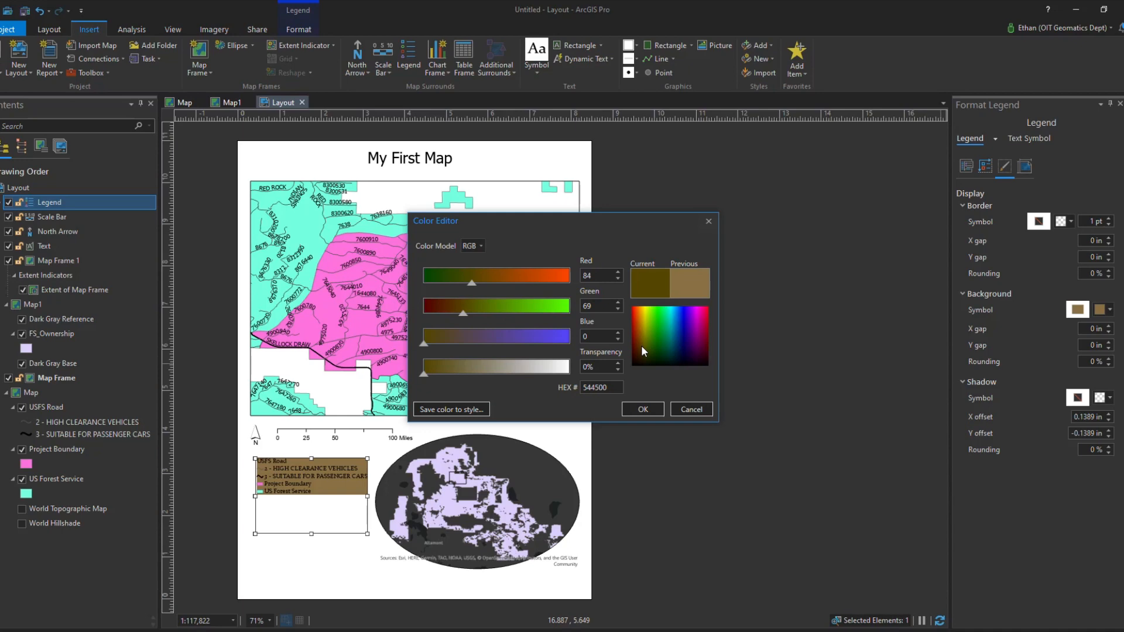
click(643, 409)
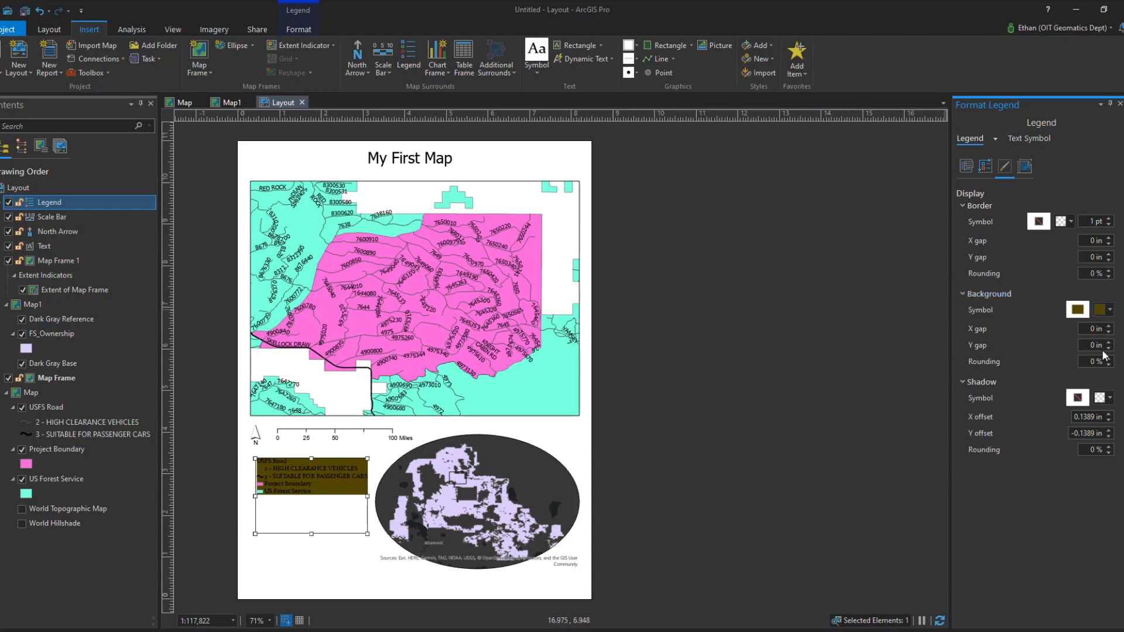
Set the legend's background to the pale yellow-orange palette color and deselect the legend.
click(1103, 310)
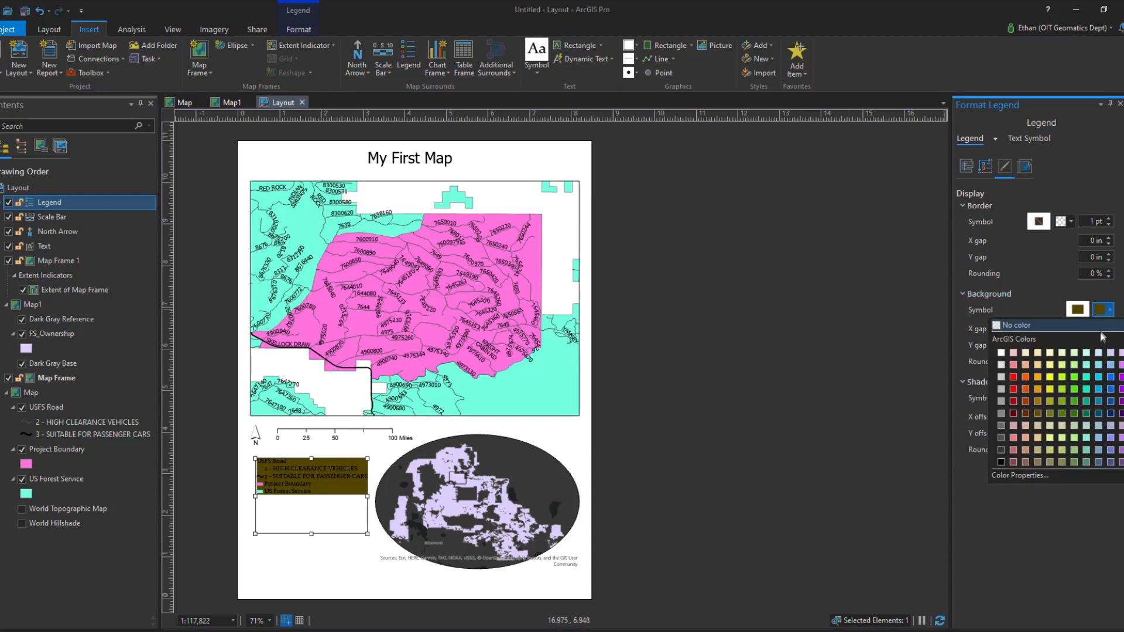
click(1037, 353)
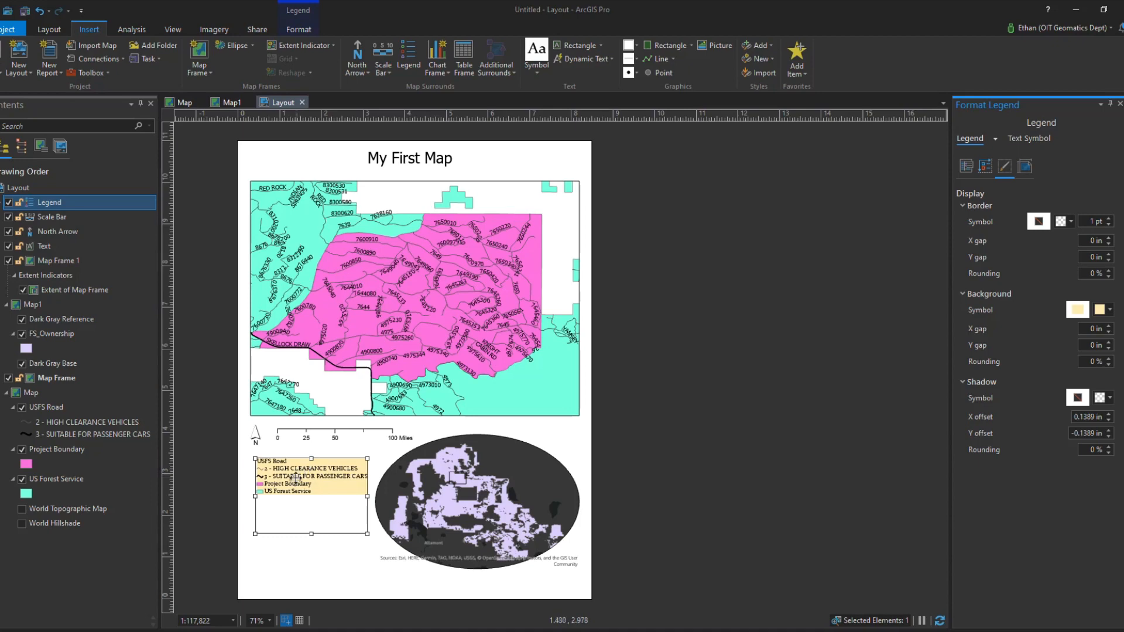
click(380, 472)
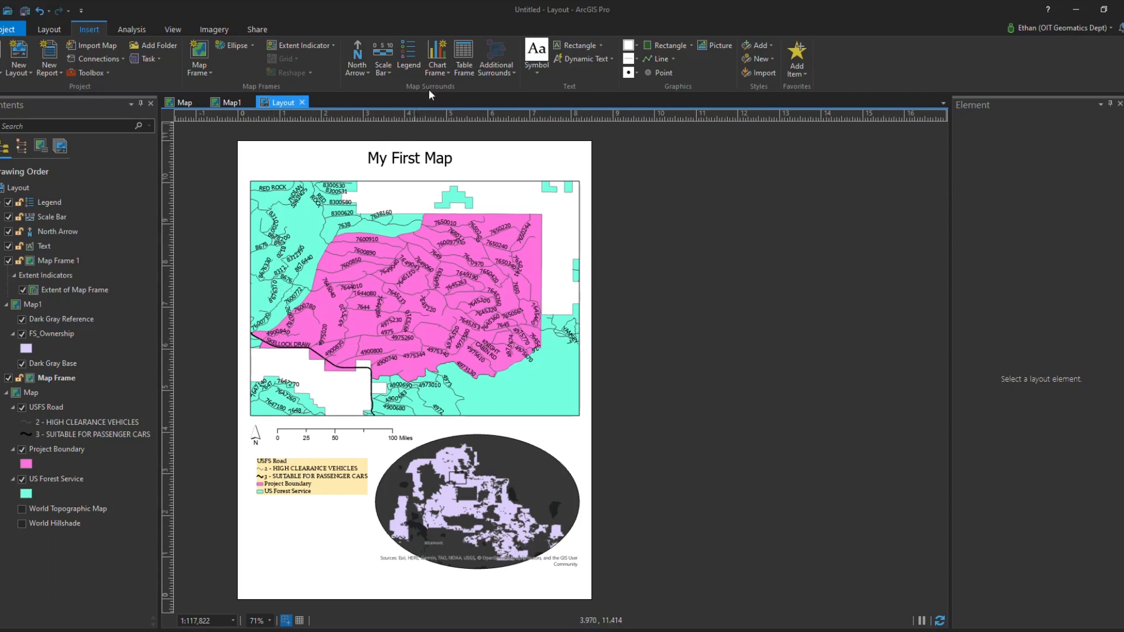
Examine the coordinate system settings in the main map's properties.
click(75, 188)
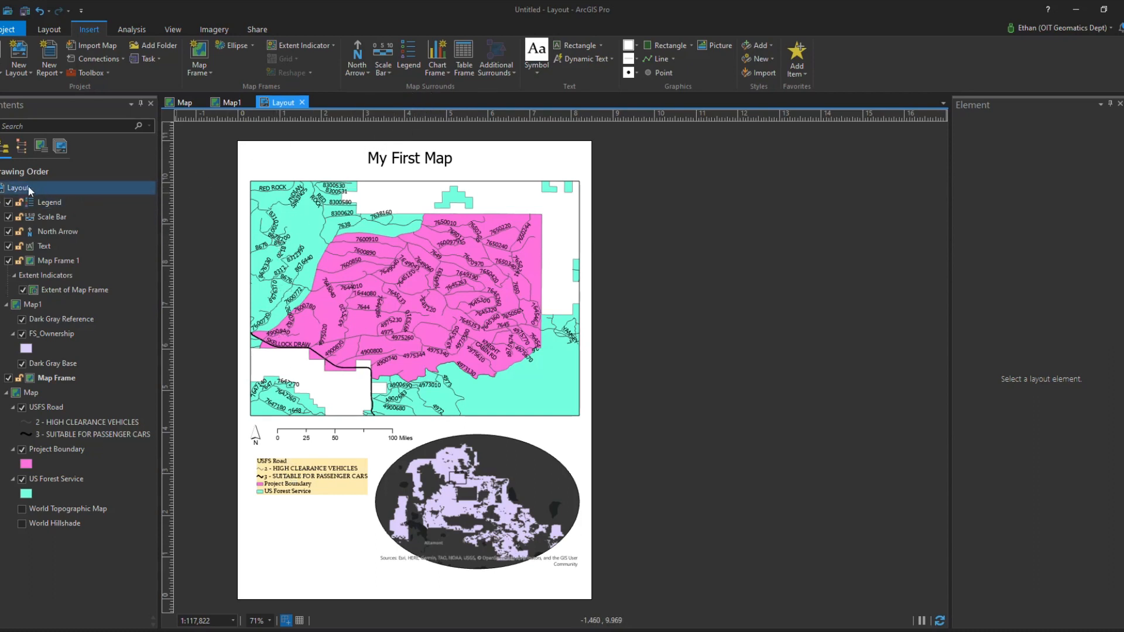
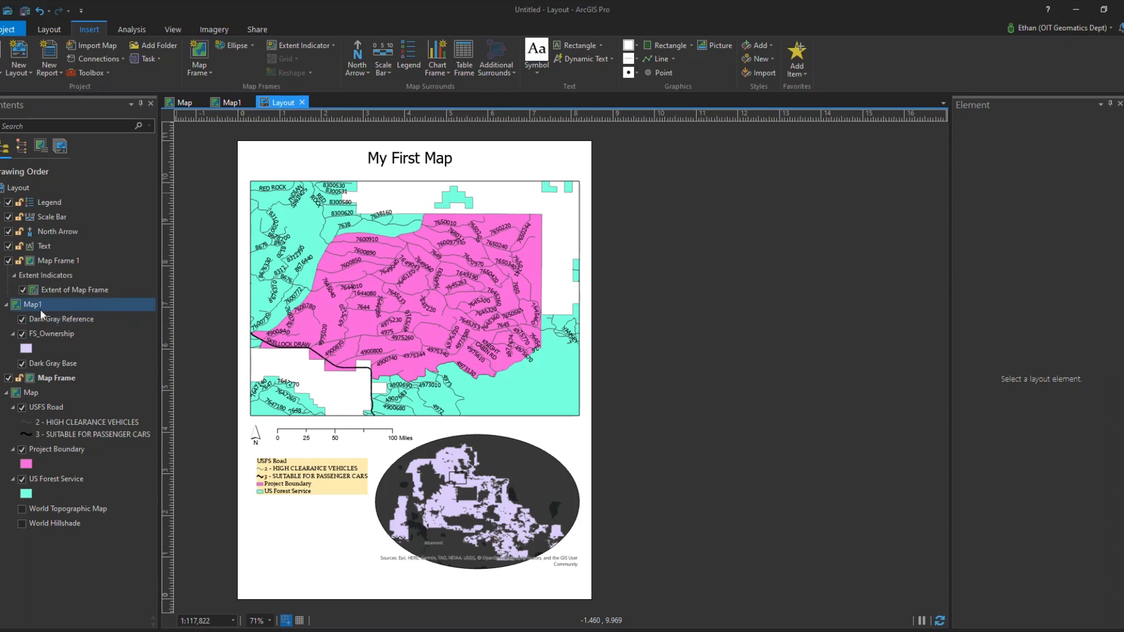
right_click(51, 392)
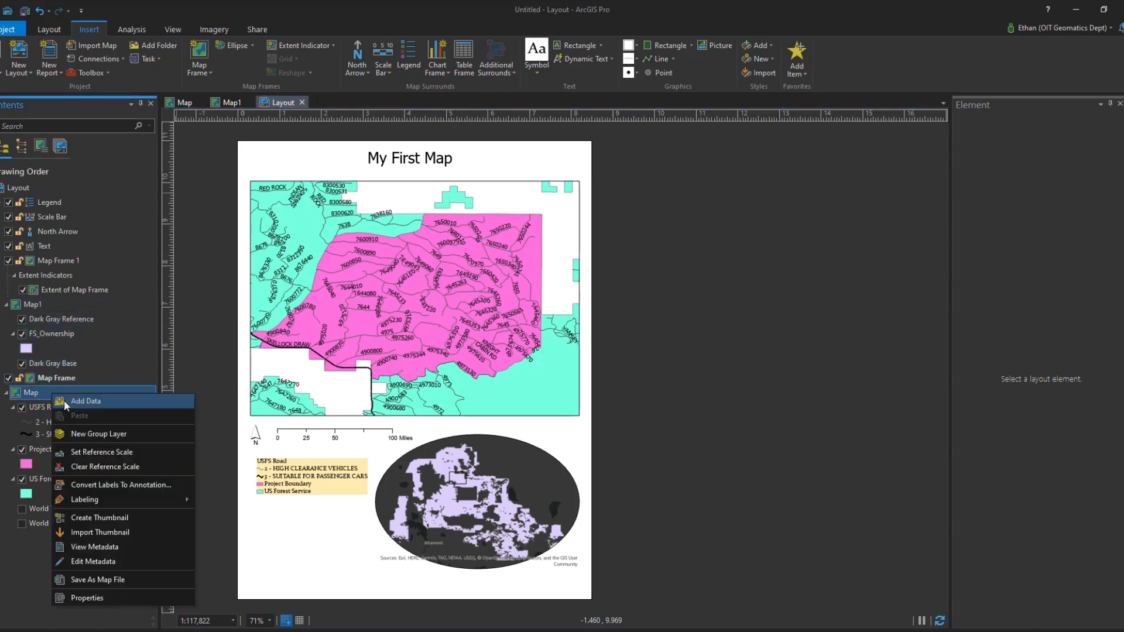
click(89, 598)
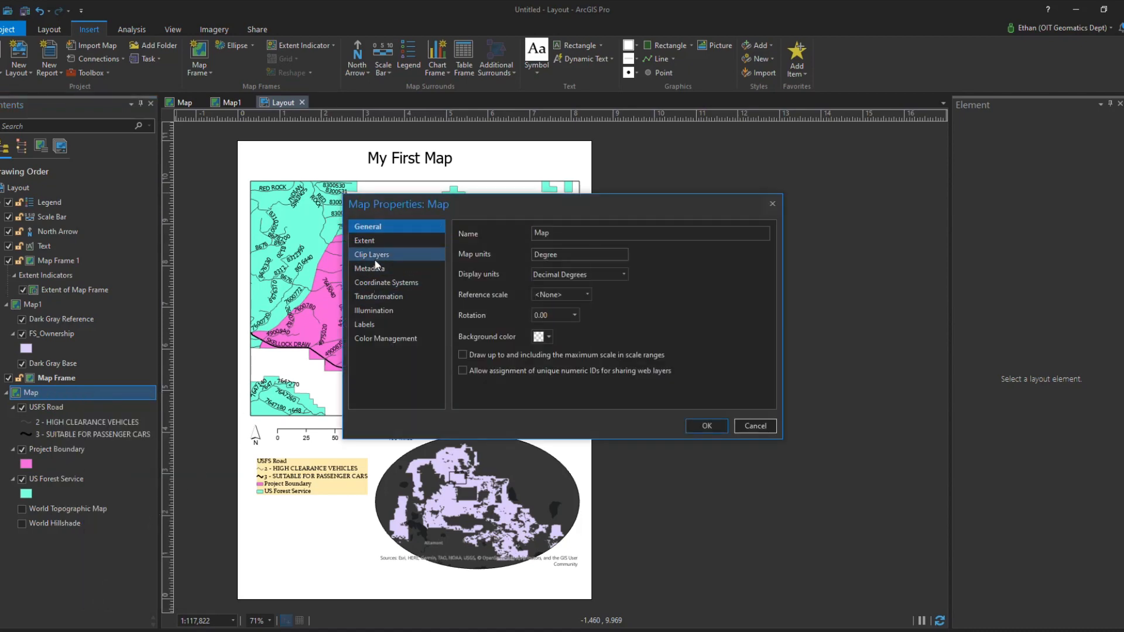
click(383, 282)
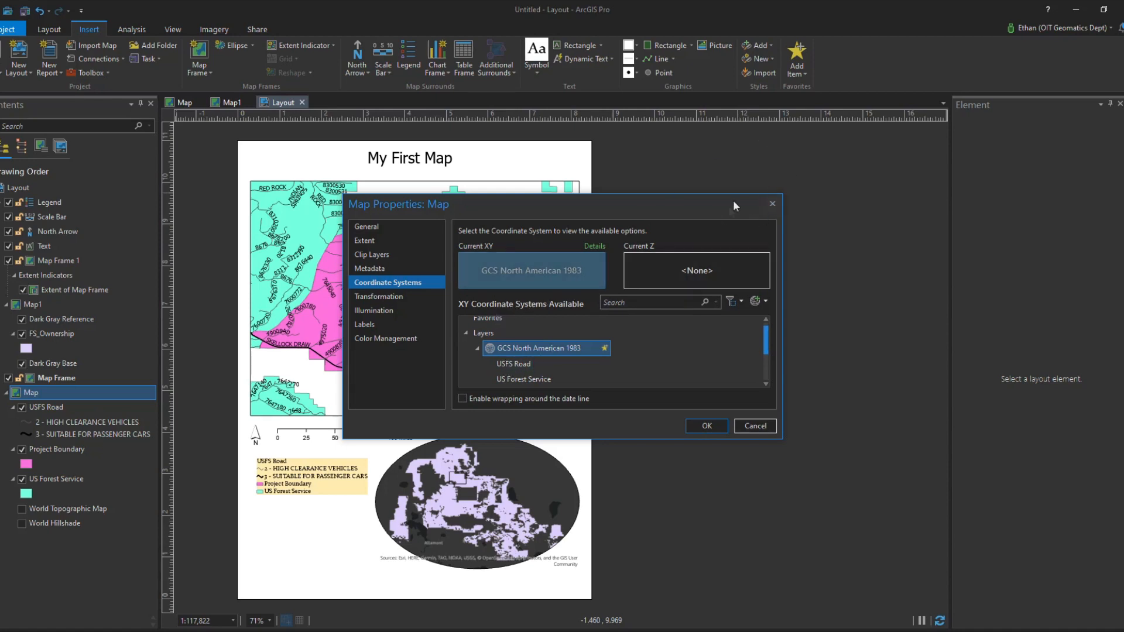
click(772, 205)
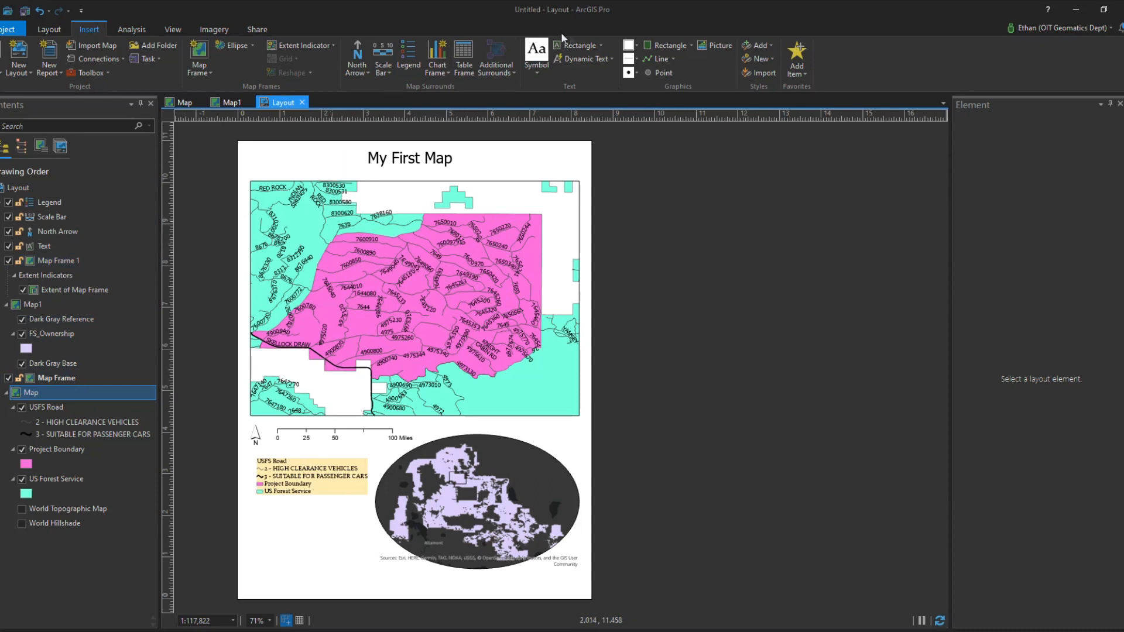
Add a text element near the legend reading "Created by" followed by the author's full name.
click(599, 45)
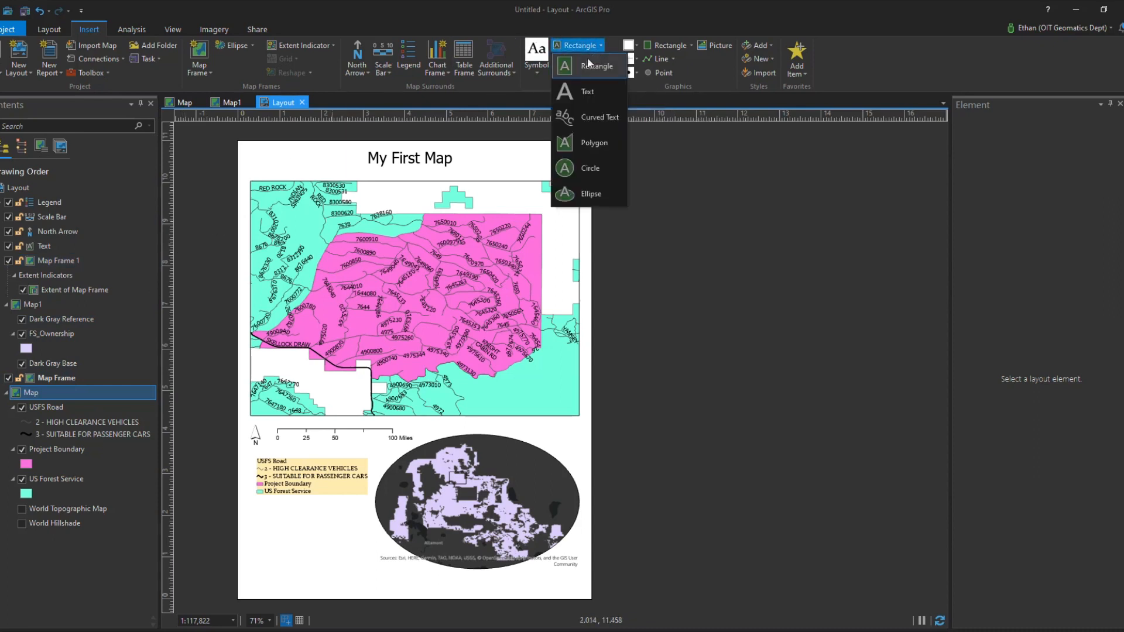
click(588, 89)
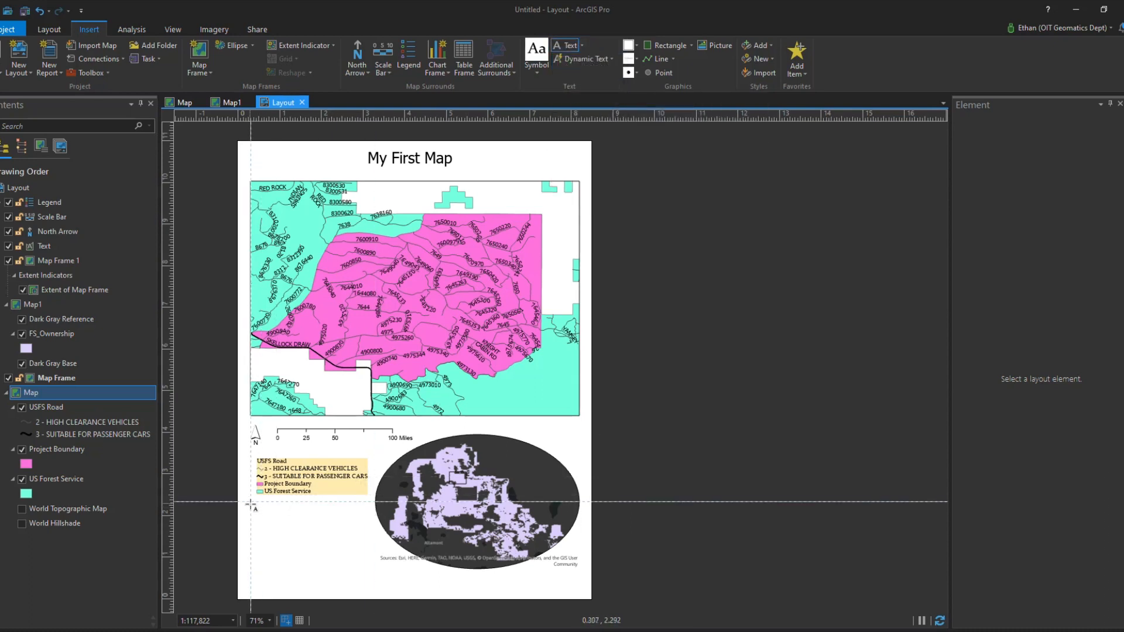
drag(249, 501, 340, 539)
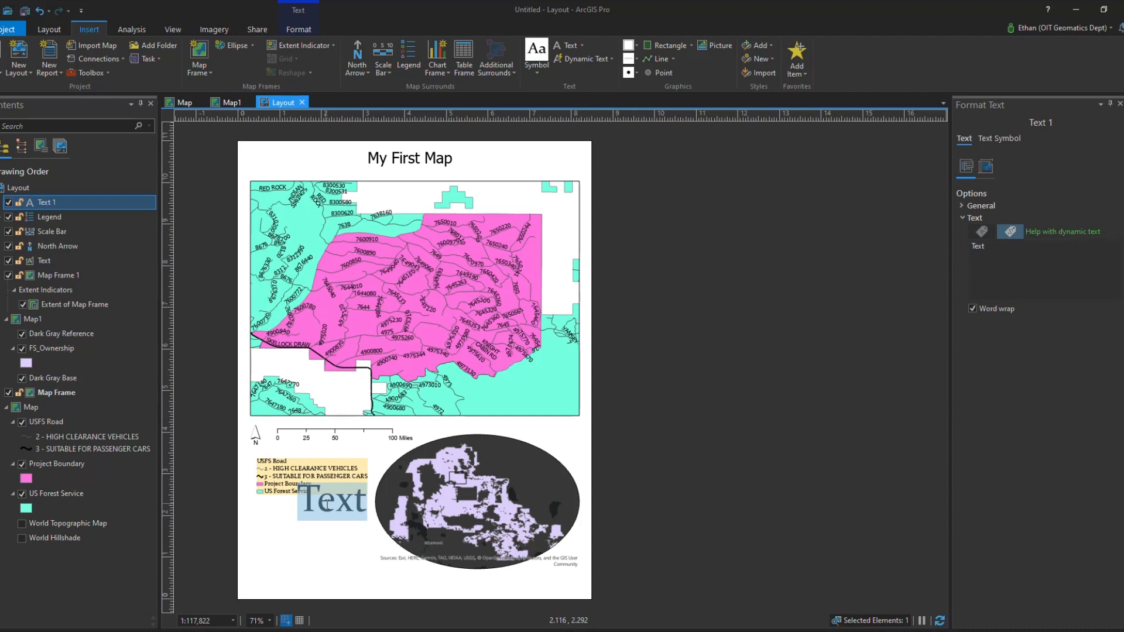
text(Created)
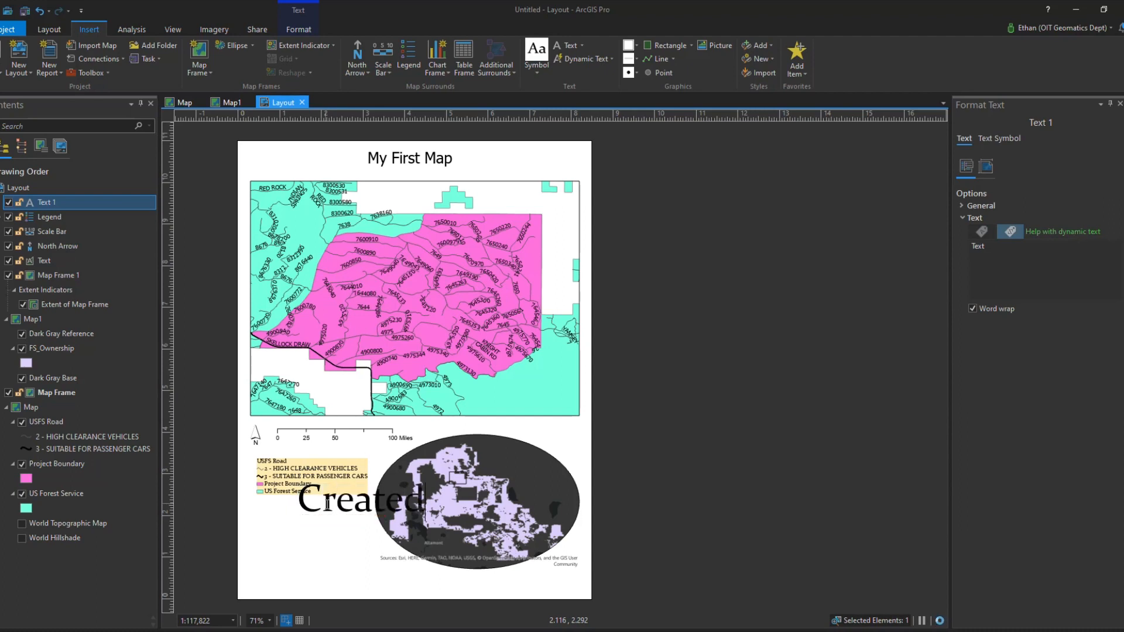
text( by)
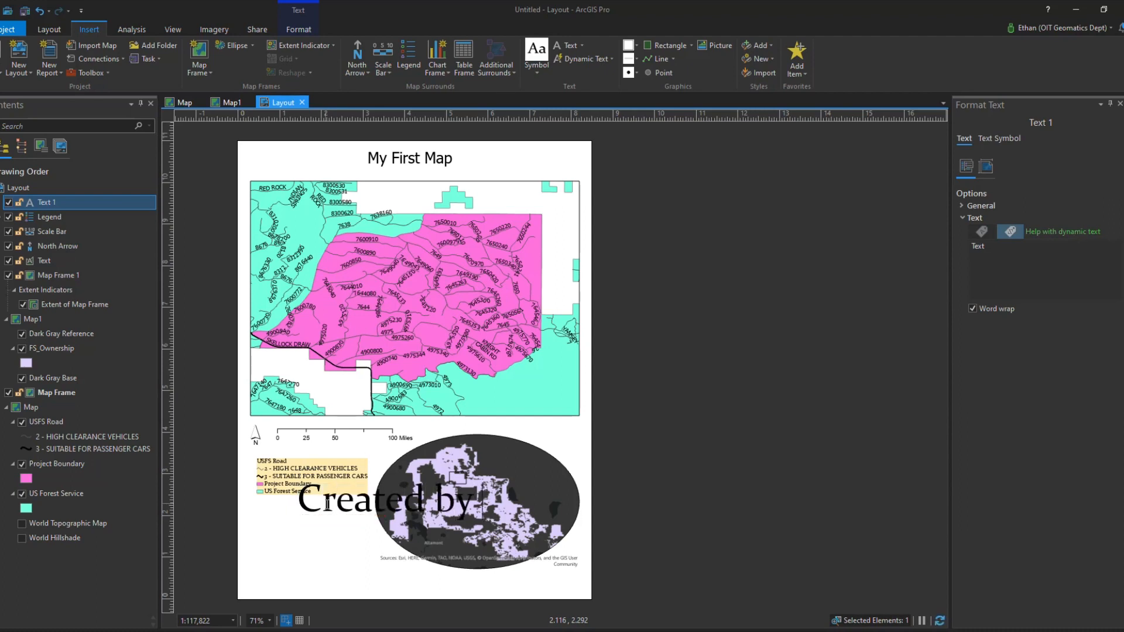
text( Ethan Howard)
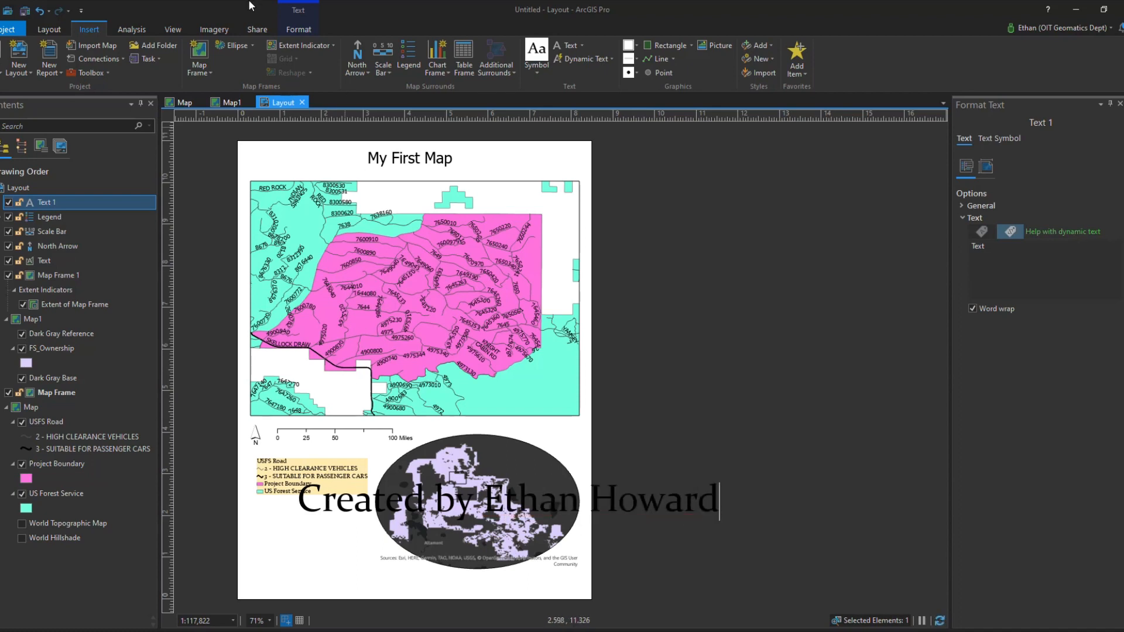
Try to set the author credit text to 12 pt, and delete the credit element.
click(298, 30)
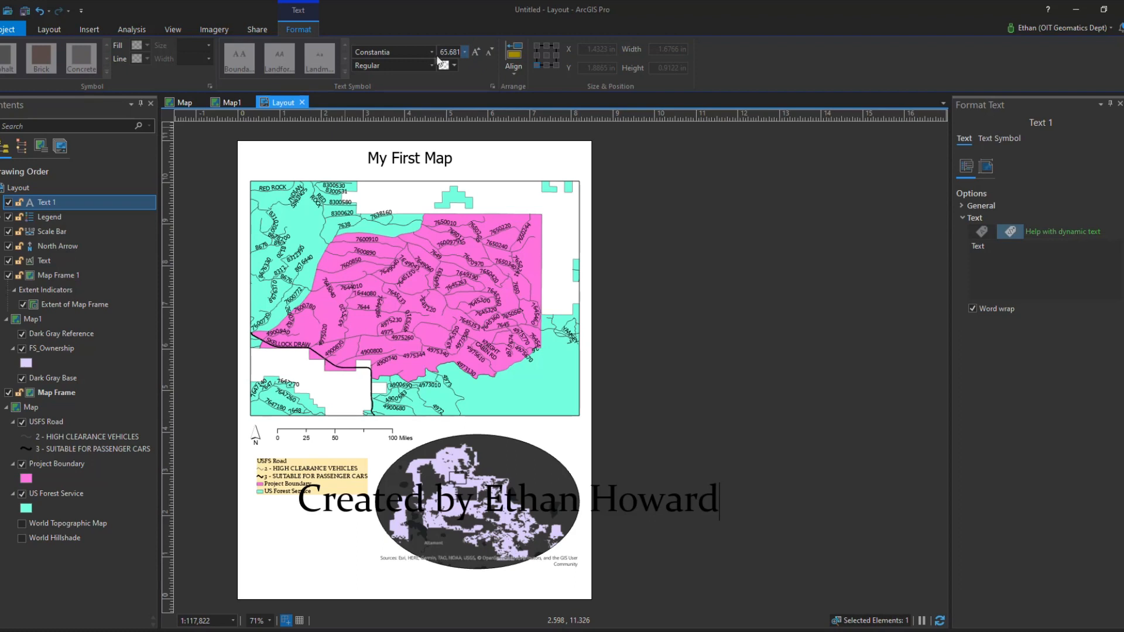
click(465, 52)
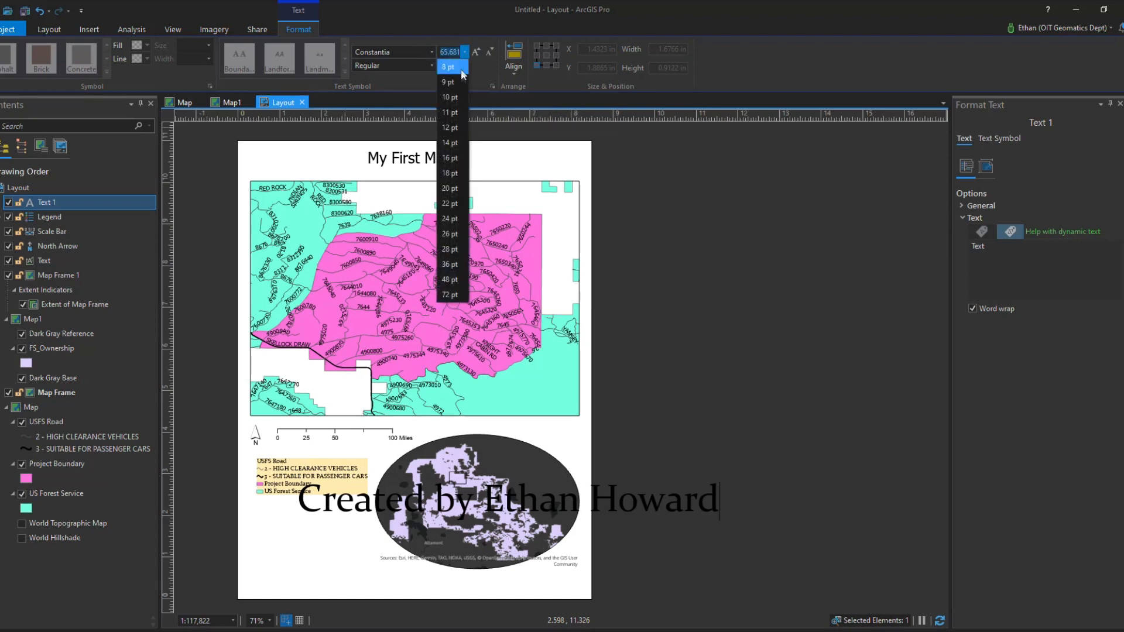
click(458, 127)
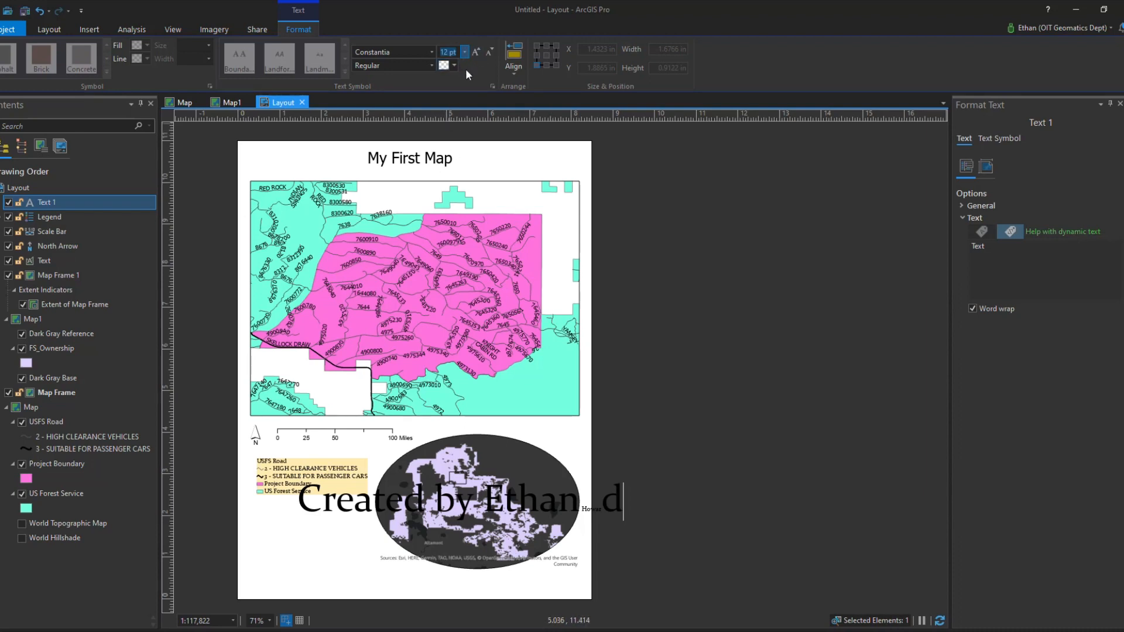
key(Escape)
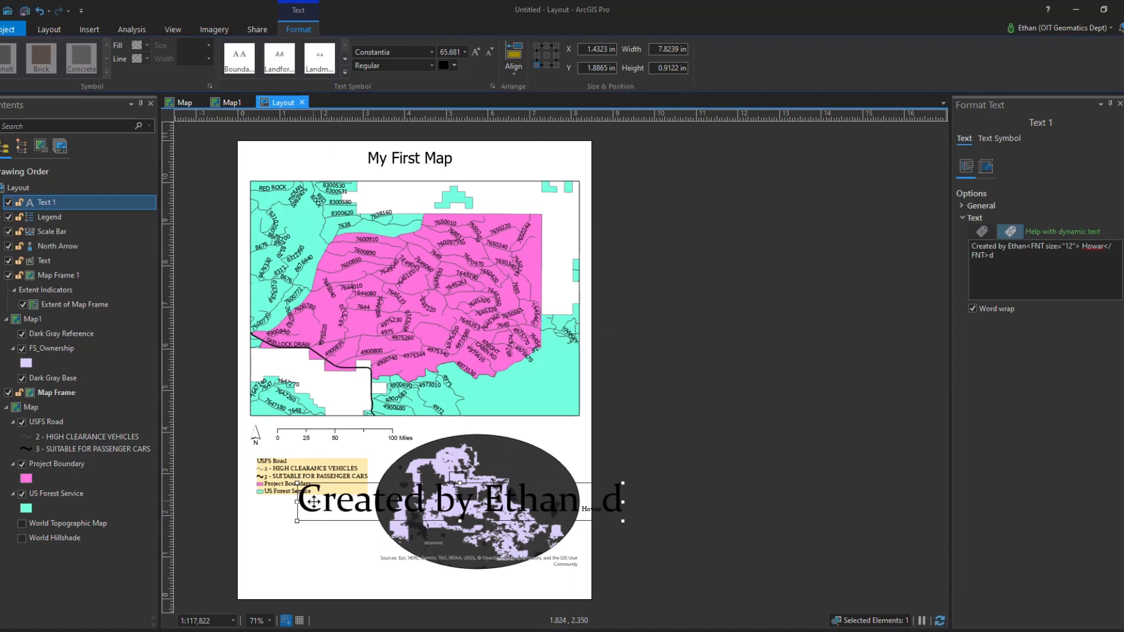
key(Delete)
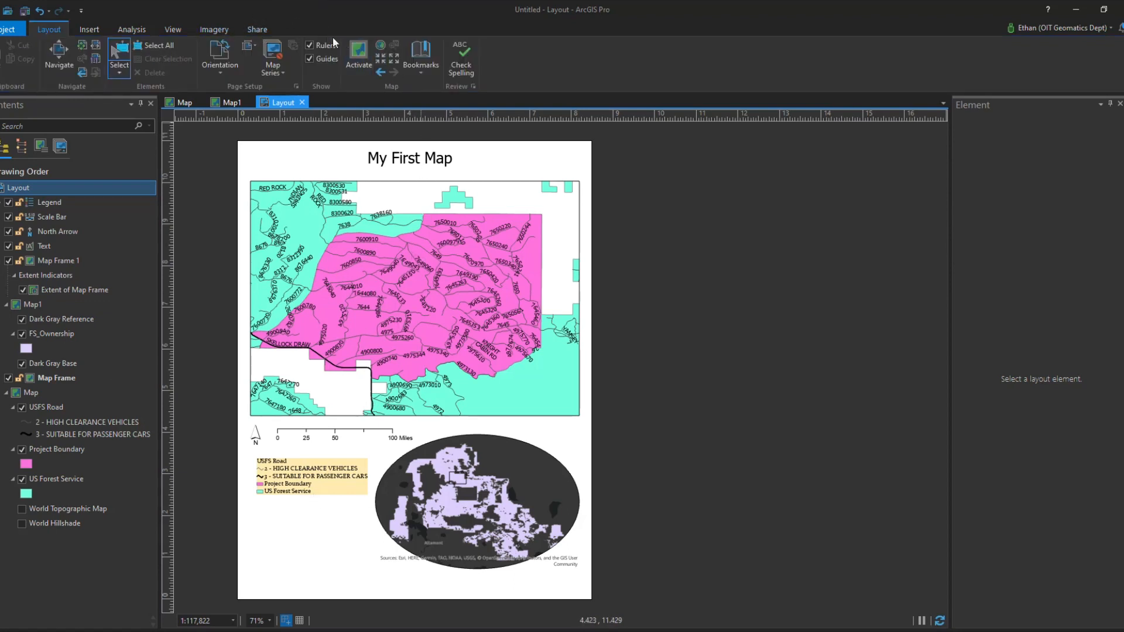
Insert a new text element in the empty area below the legend and set its font size to 12 pt.
click(86, 29)
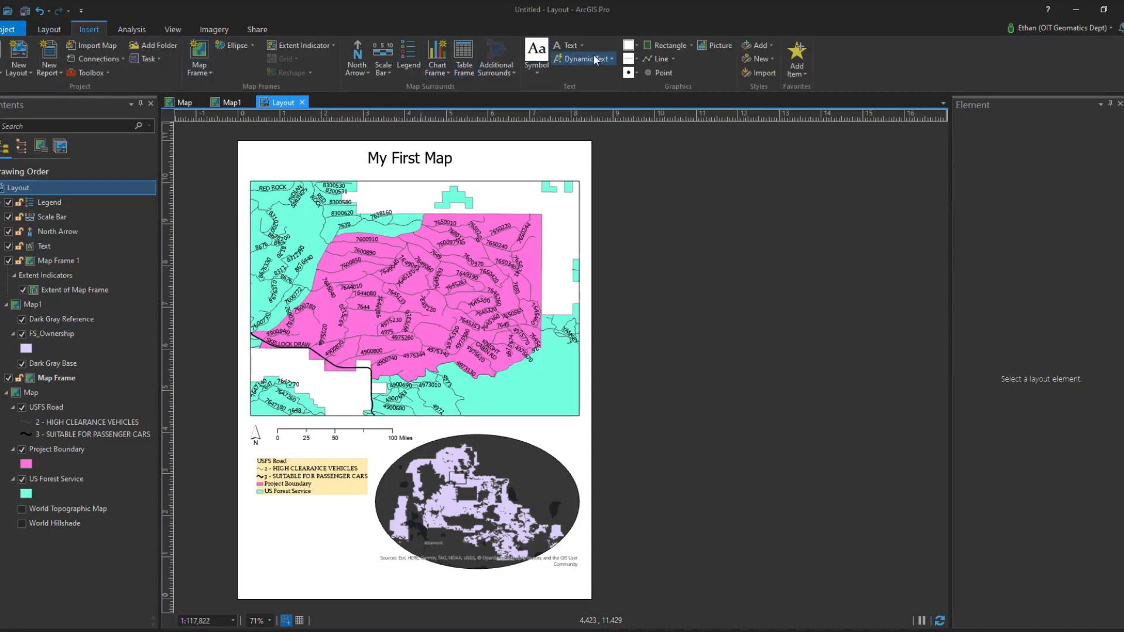
click(571, 47)
drag(260, 569, 321, 542)
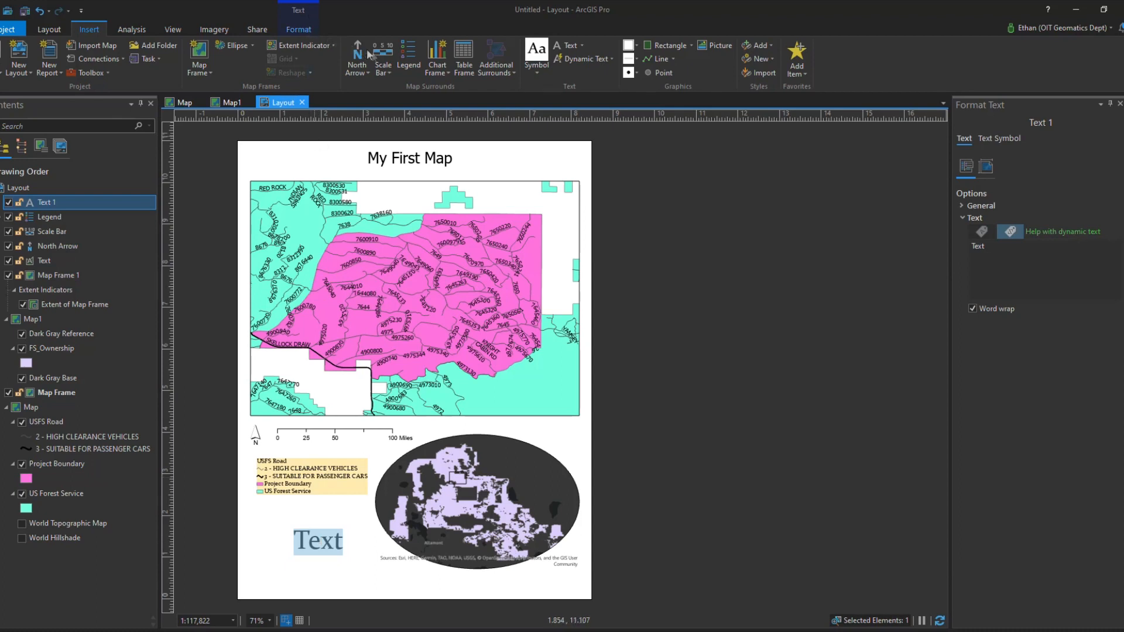
click(300, 32)
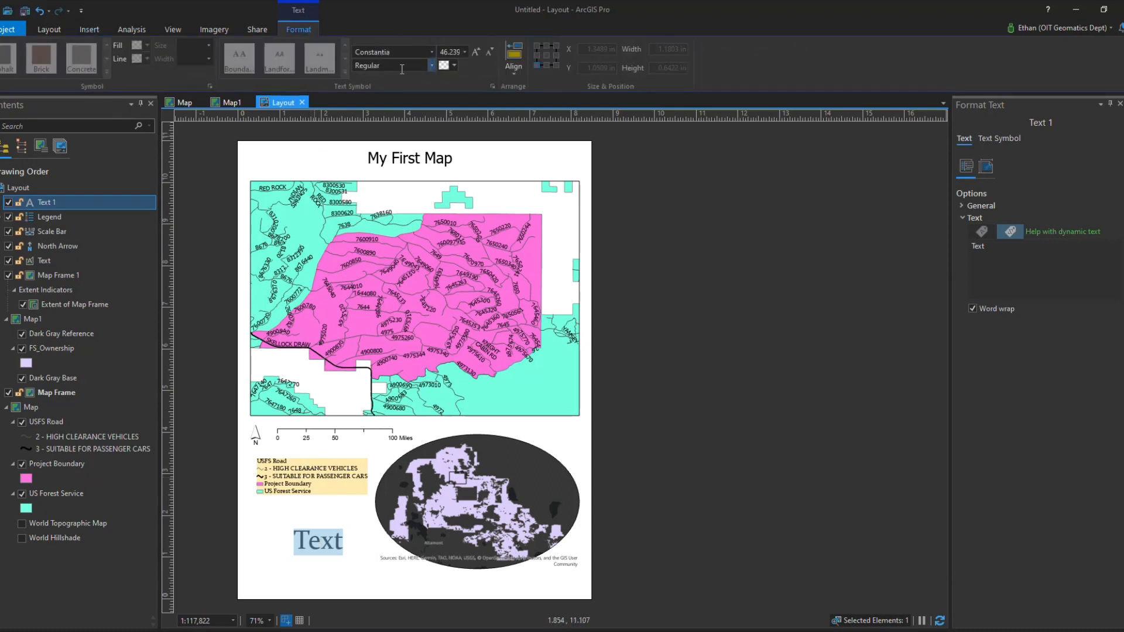
click(464, 52)
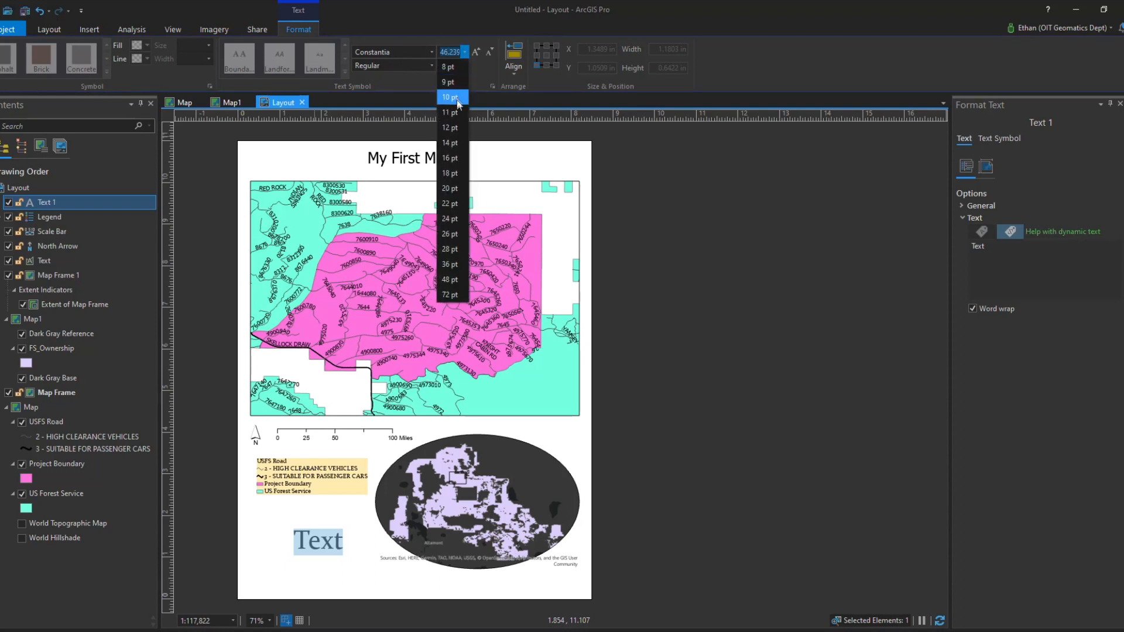
click(460, 129)
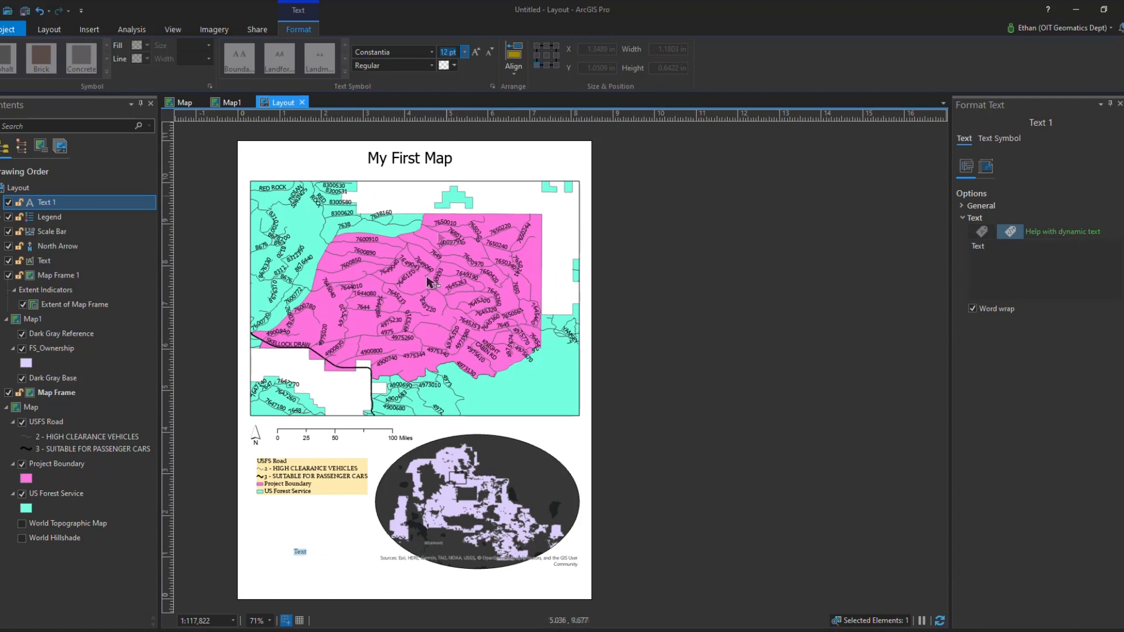
Replace the new element's placeholder with three lines: "Created by" plus the author's full name, "November 5, 2022", and "GCS North American 1983".
click(302, 552)
drag(307, 553, 295, 553)
key(BackSpace)
text(Created by)
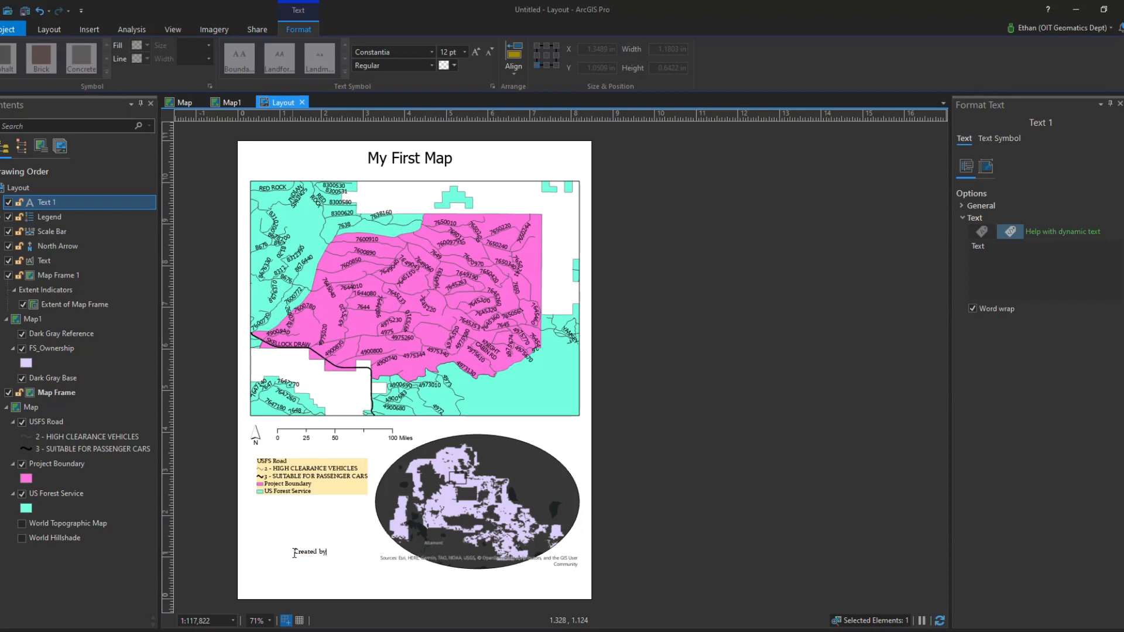
text( Ethan Howard)
key(Return)
text(November 5, 2022)
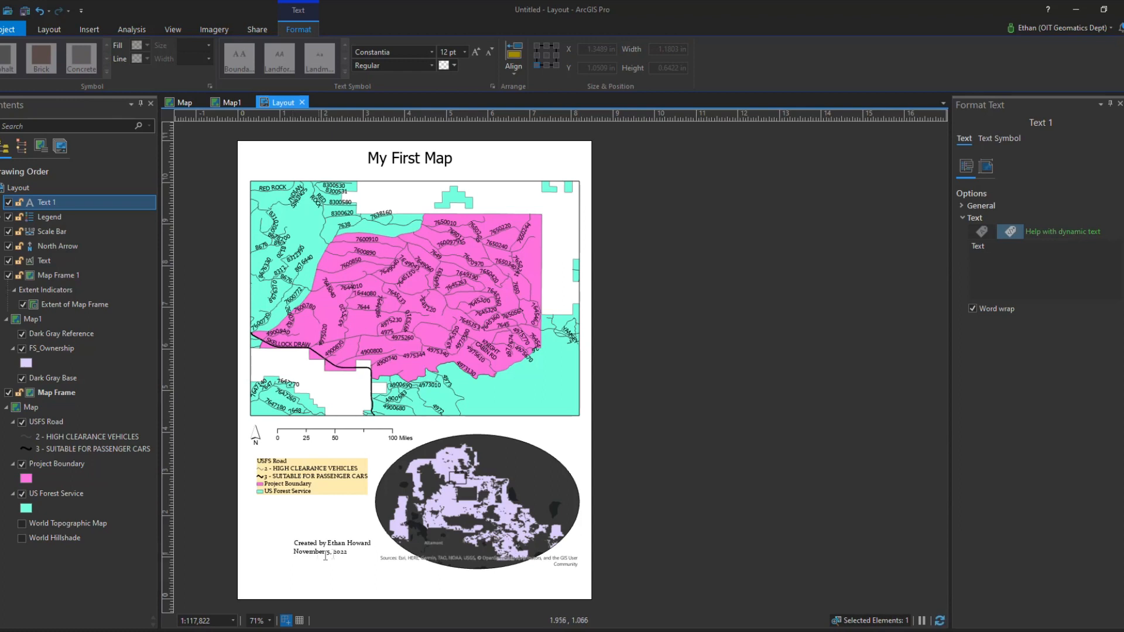
key(Return)
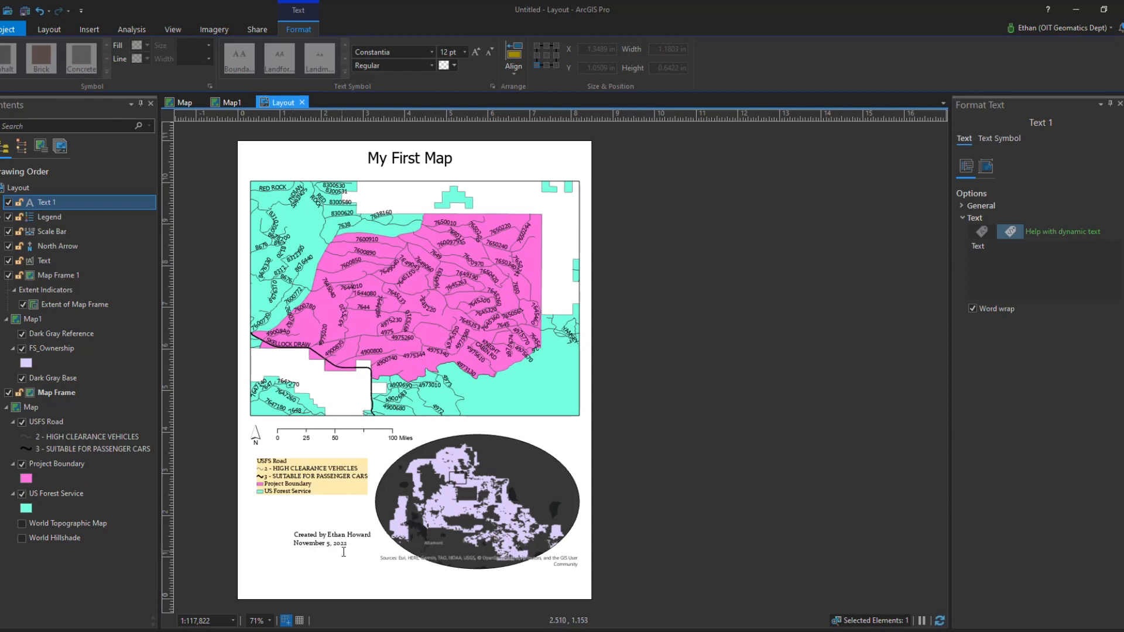
text(GCS North American 1983)
click(286, 544)
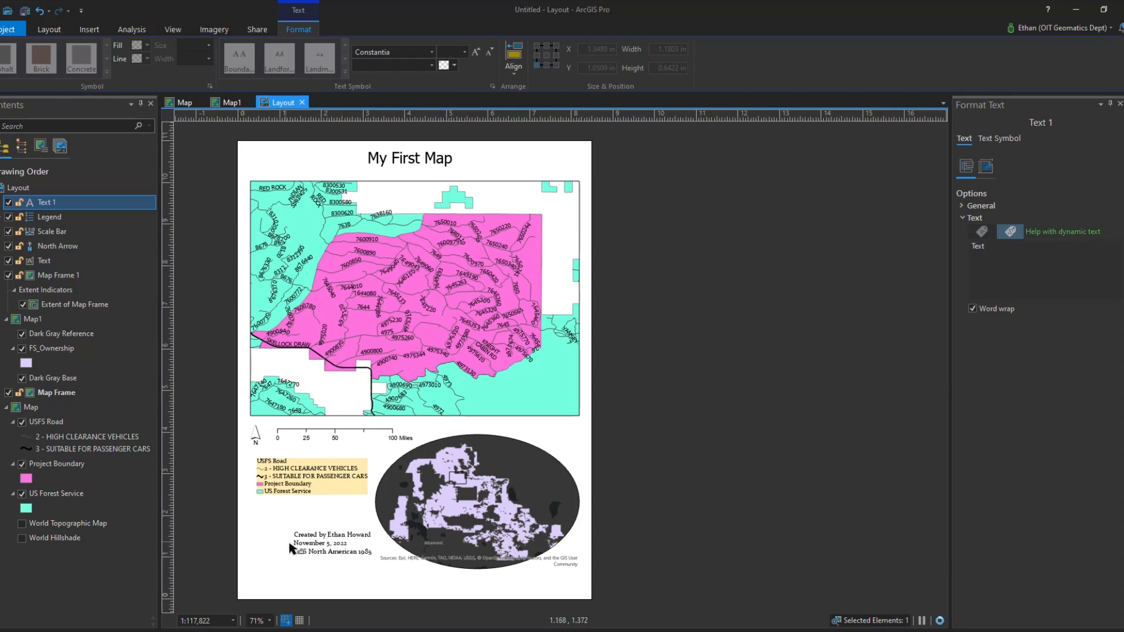
Enlarge the credit text block to about 2.67 in wide and move it below the legend, flush with the main map frame's left edge.
click(299, 548)
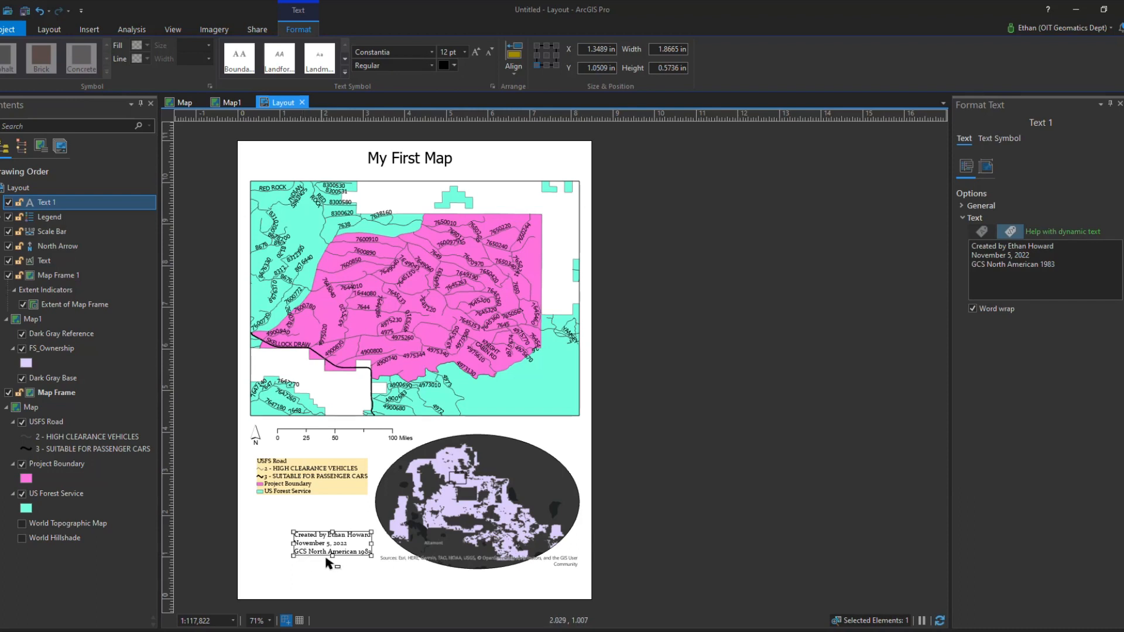
drag(292, 560, 287, 569)
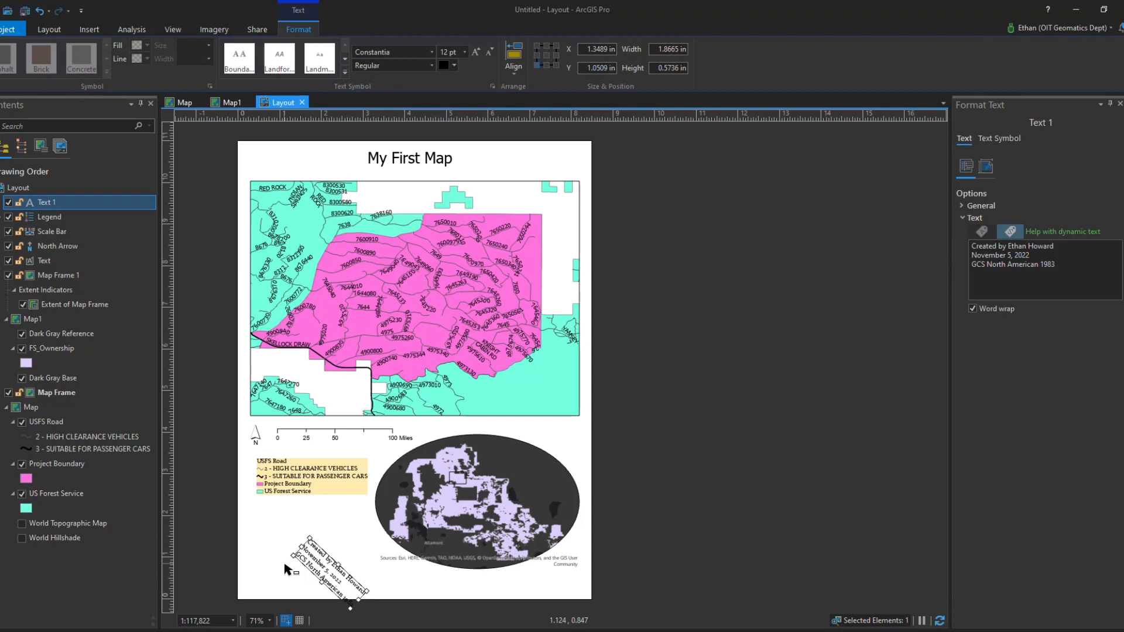
drag(287, 569, 259, 566)
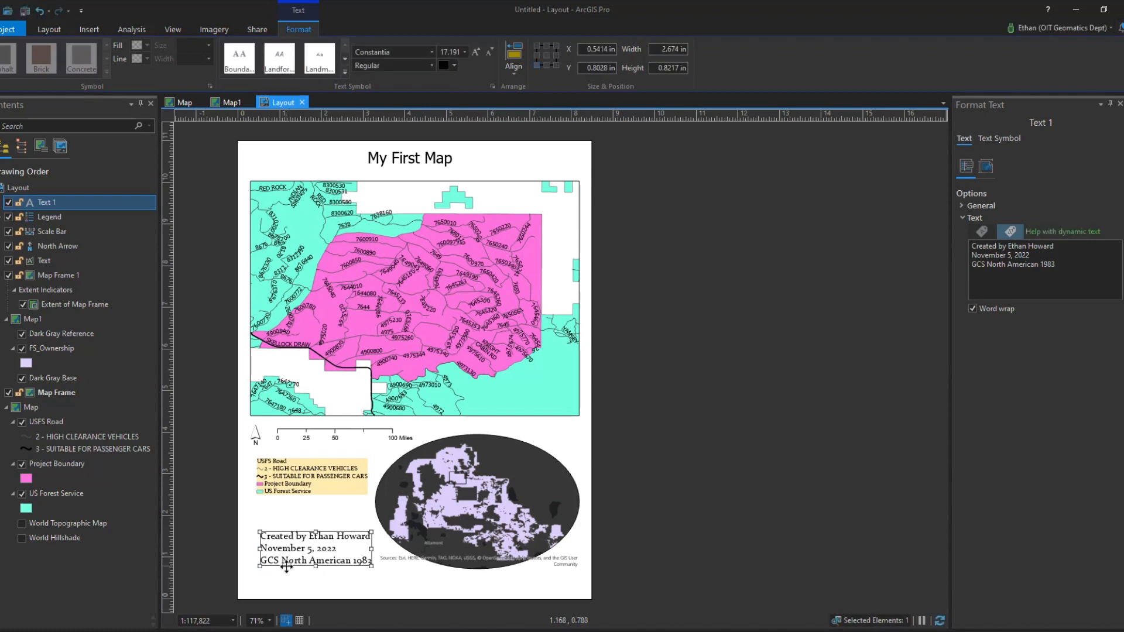
drag(287, 567, 271, 582)
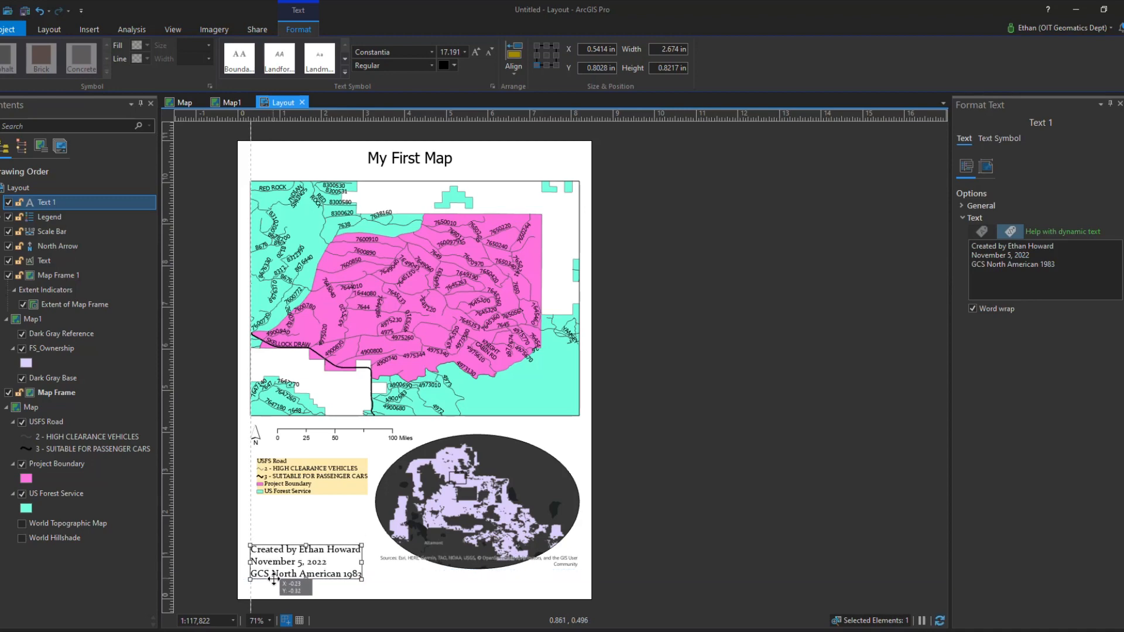
click(383, 576)
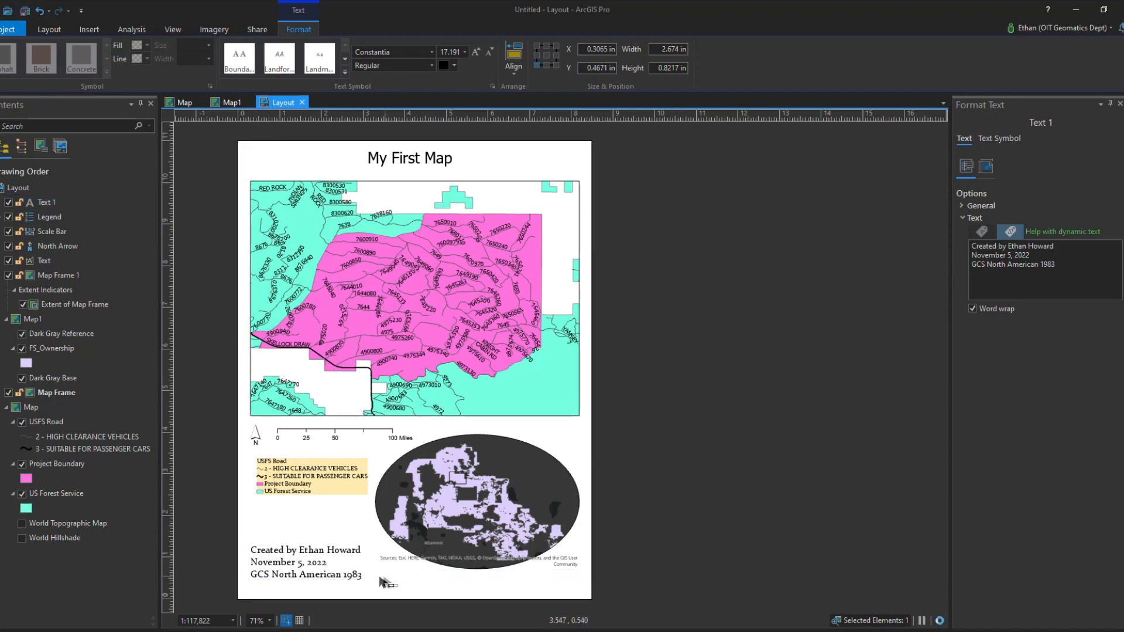